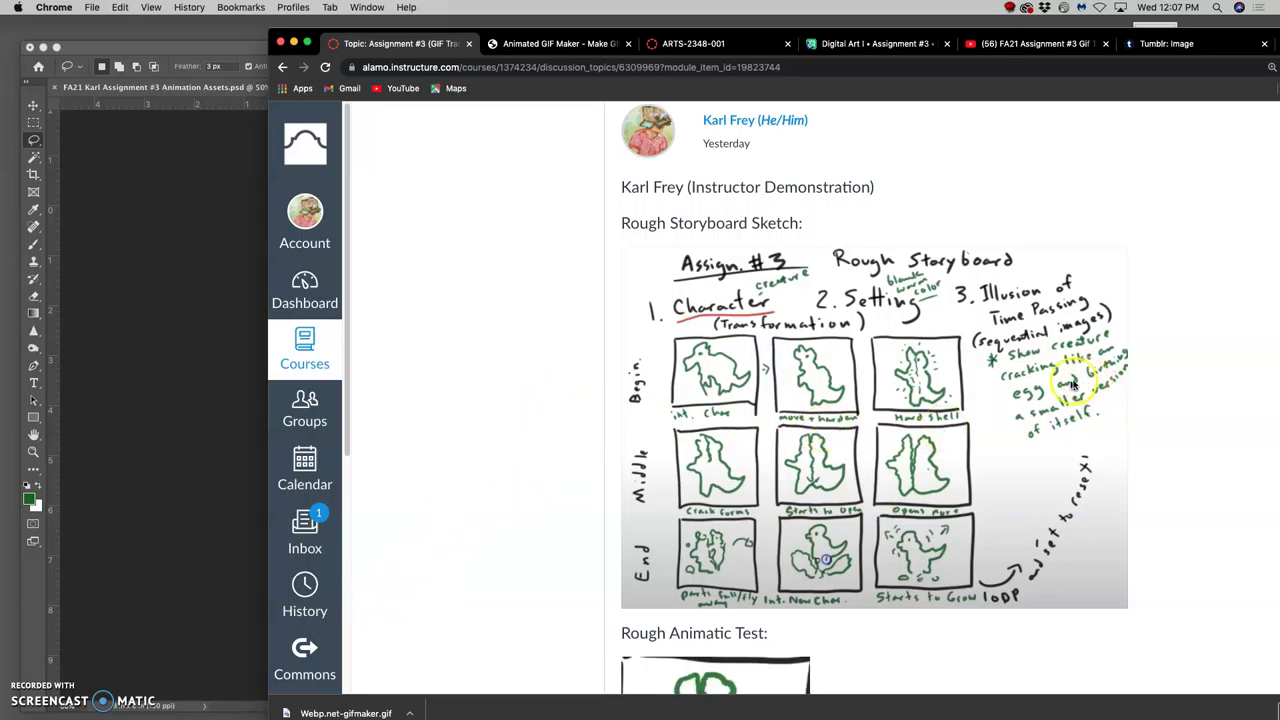
- Scroll through the Canvas discussion page to review the storyboard sketch and animatic GIF
scroll(840, 484, "down", 1)
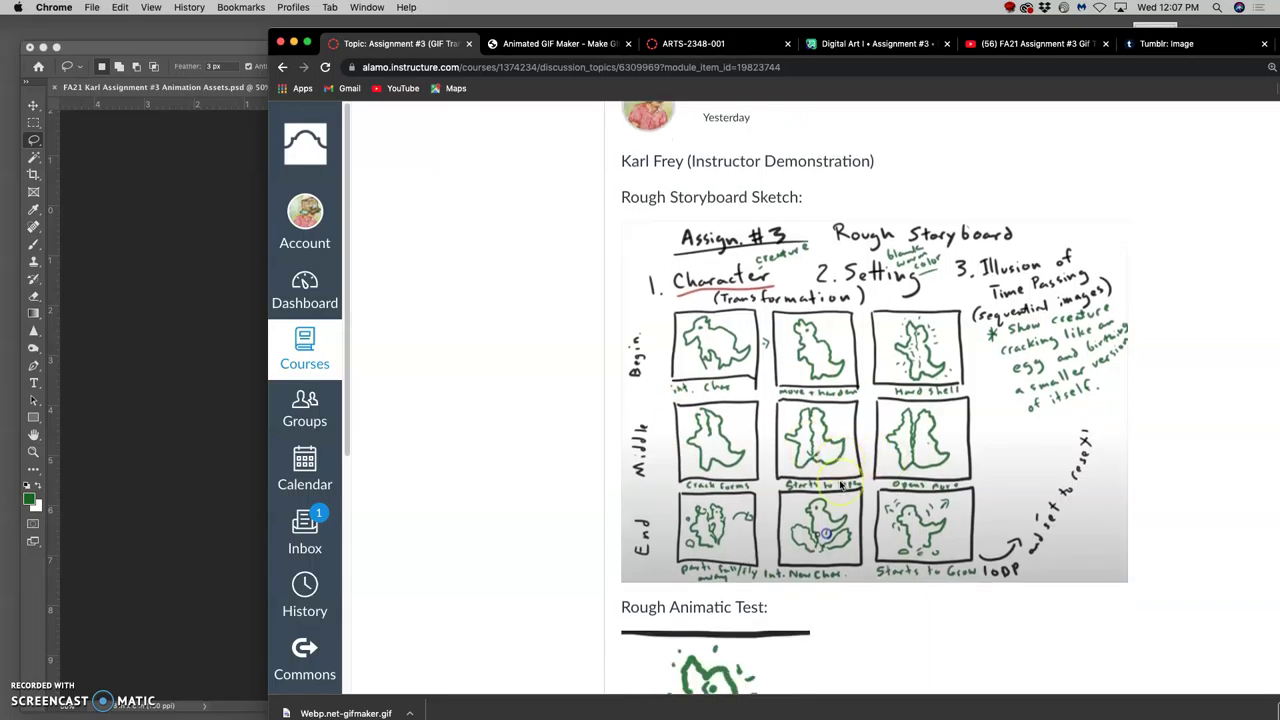
scroll(840, 484, "down", 3)
scroll(840, 484, "down", 2)
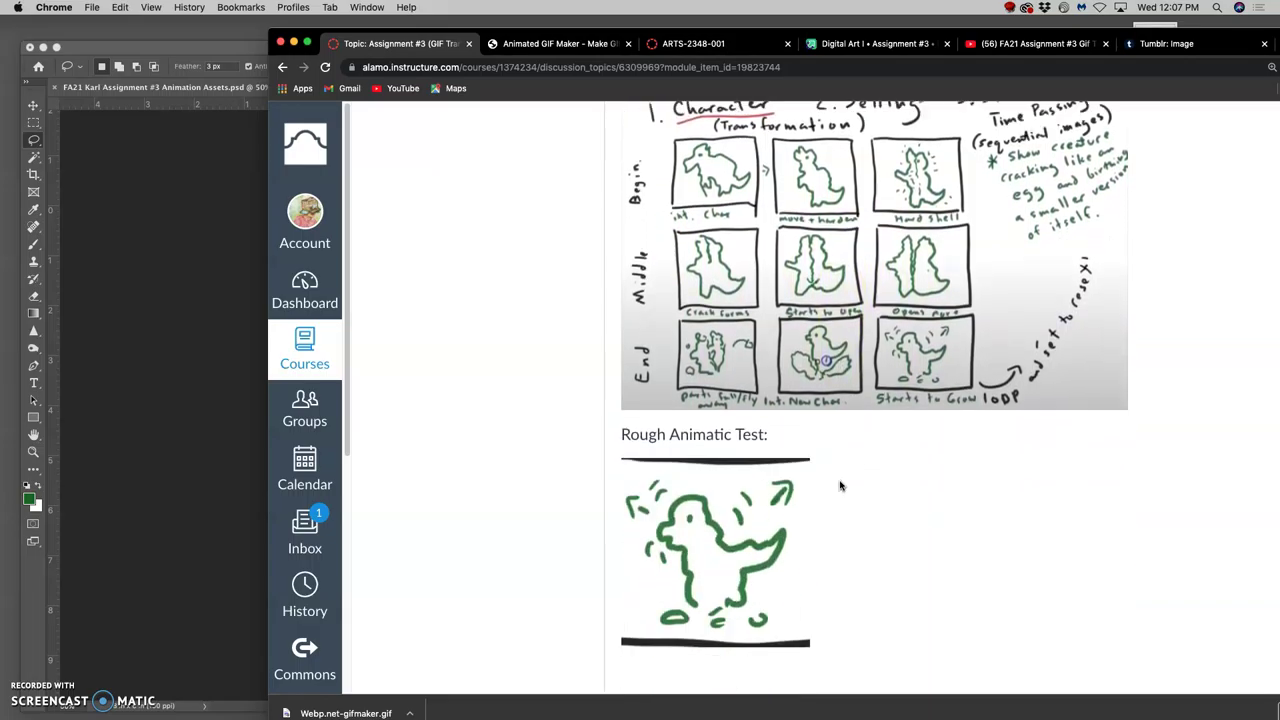
scroll(840, 486, "down", 3)
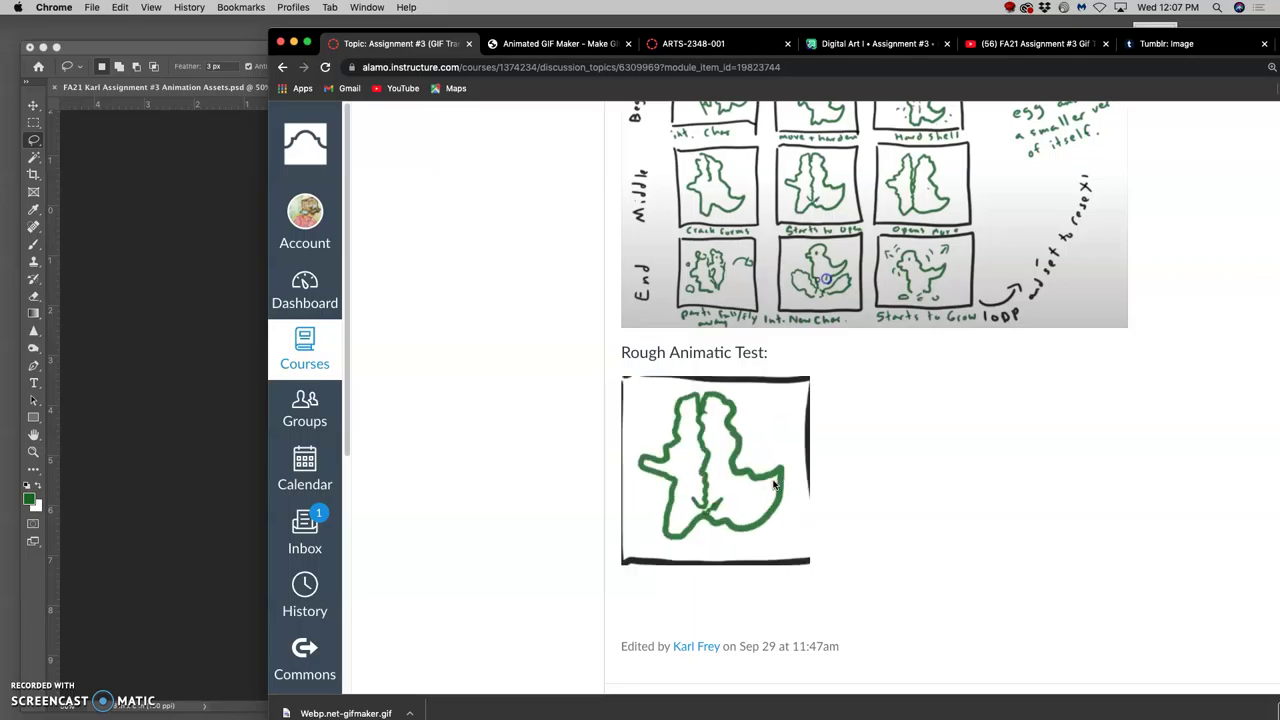
left_click(769, 484)
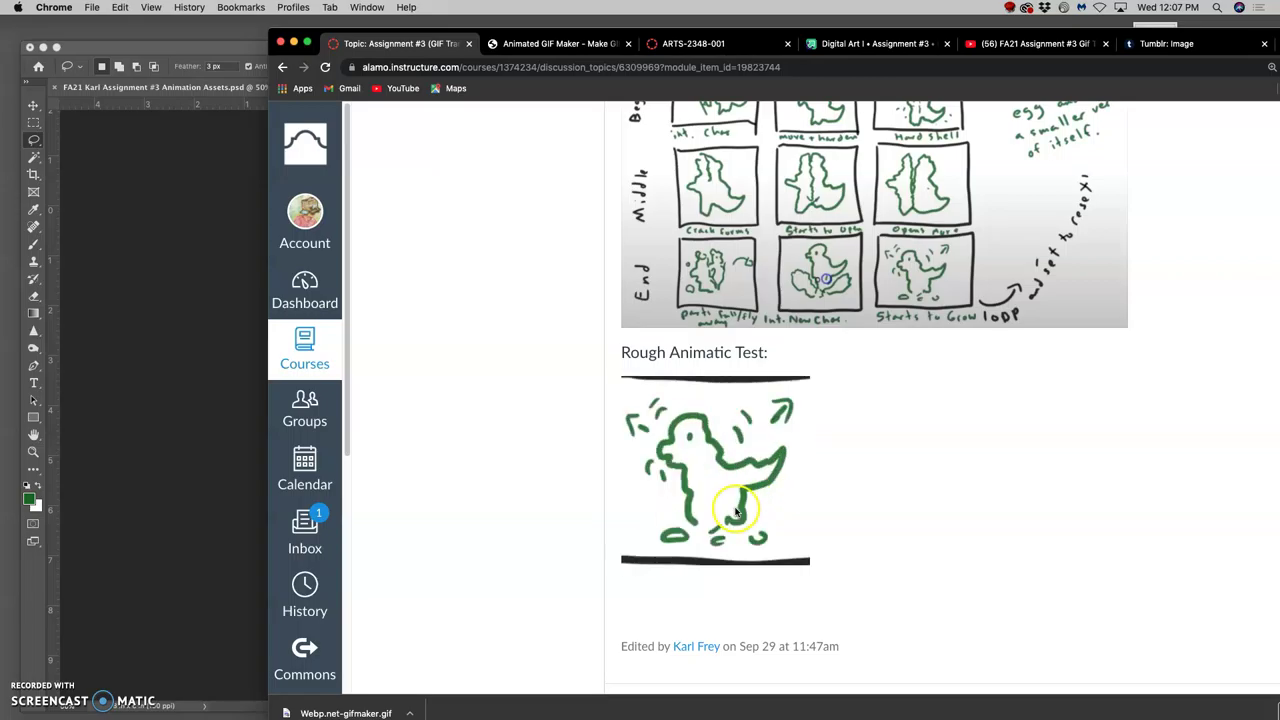
scroll(766, 500, "up", 3)
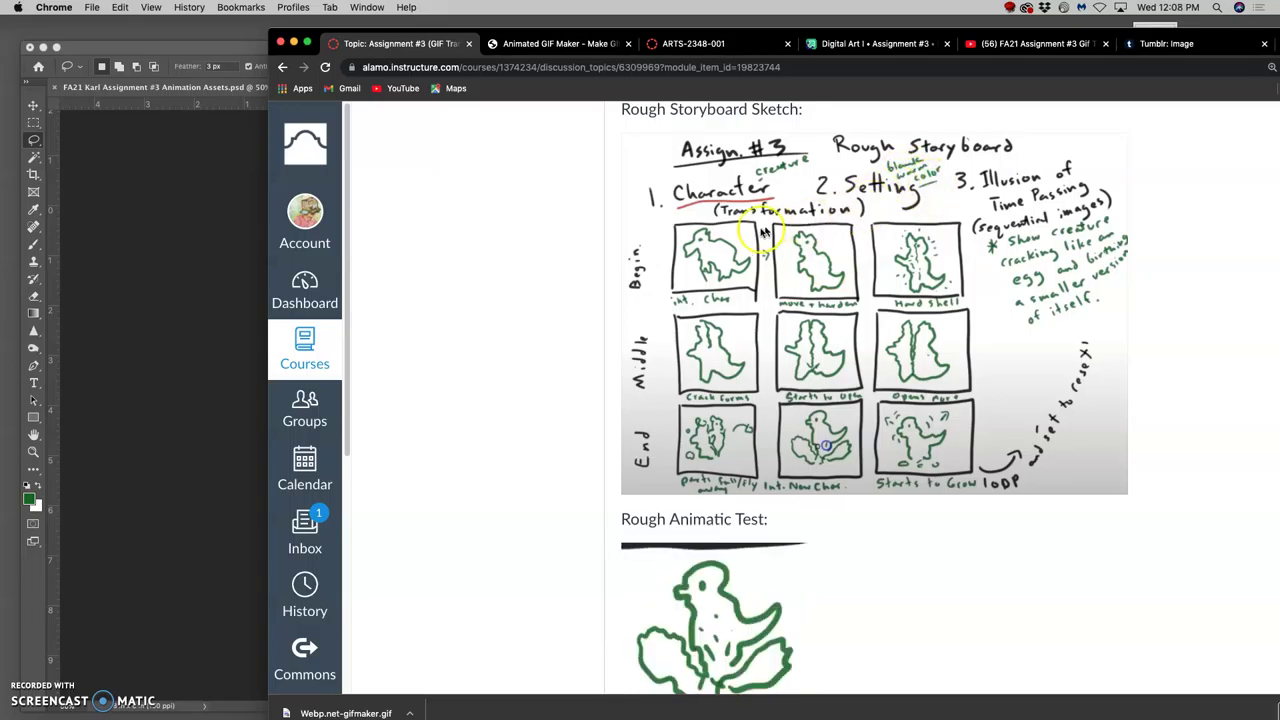
- Minimize Chrome and open the Sources Folder from Animation Assets in Finder
left_click(203, 312)
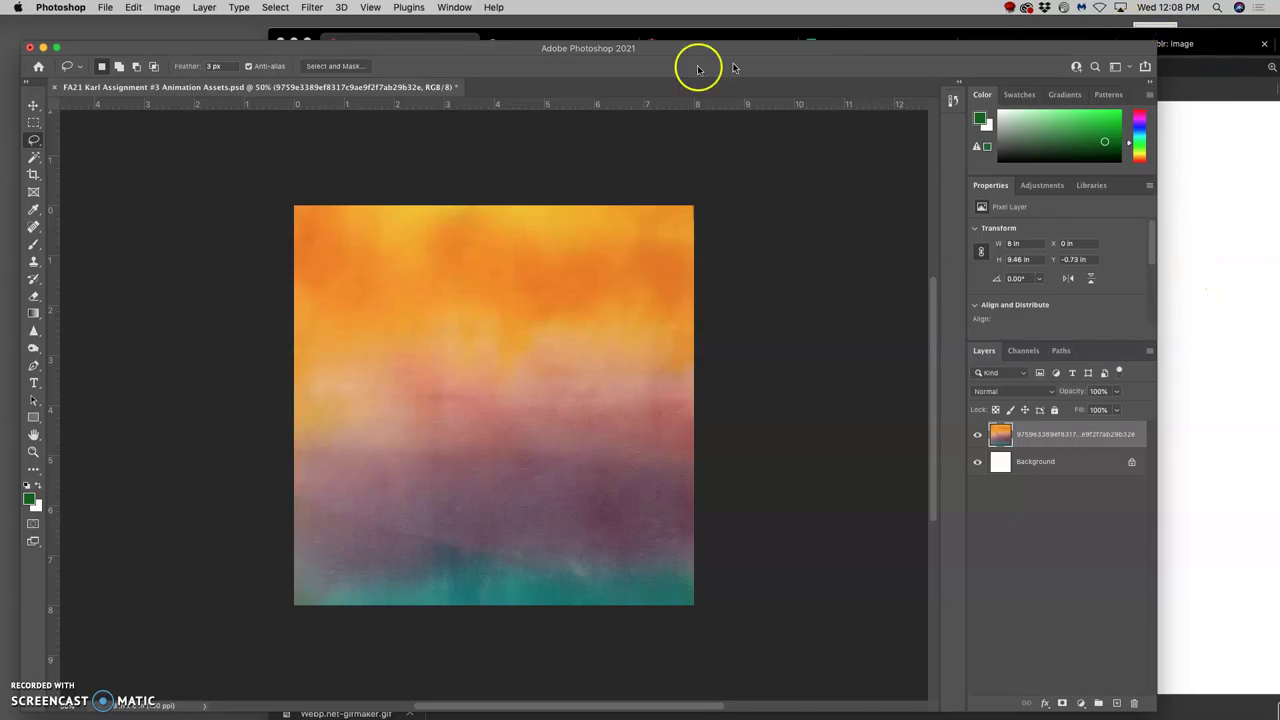
left_click(293, 38)
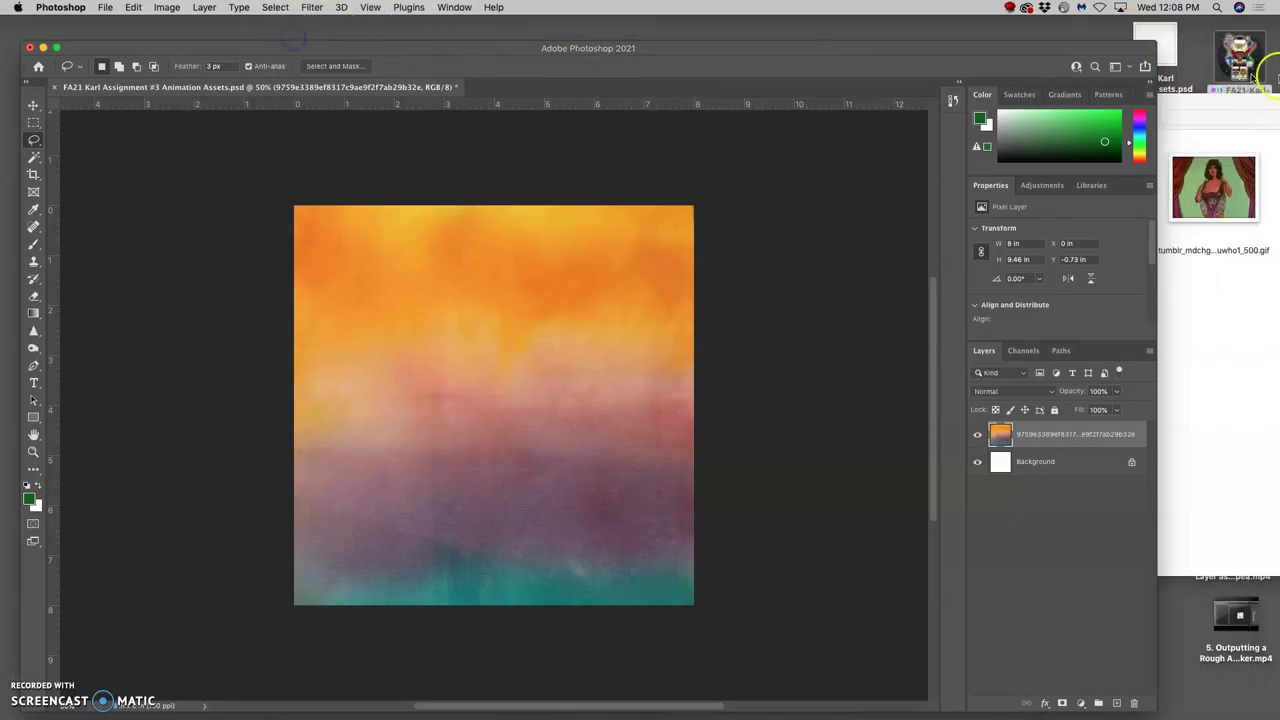
left_click(1222, 119)
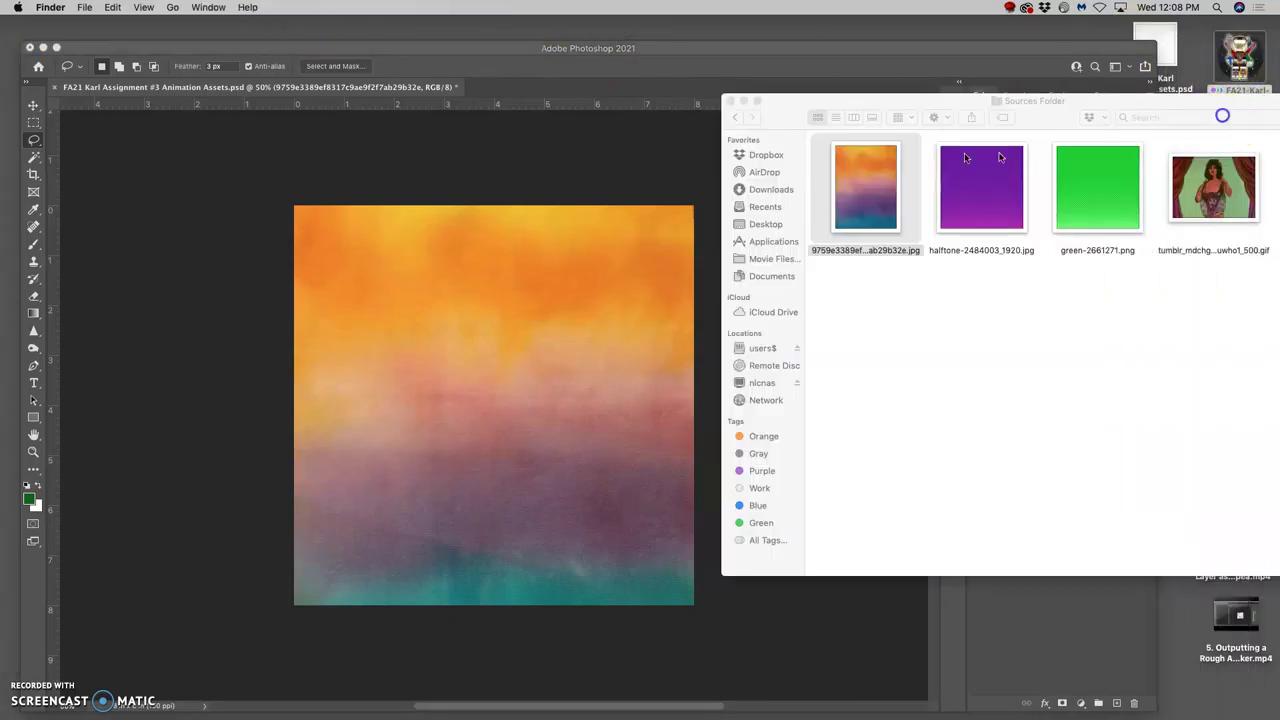
left_click(735, 118)
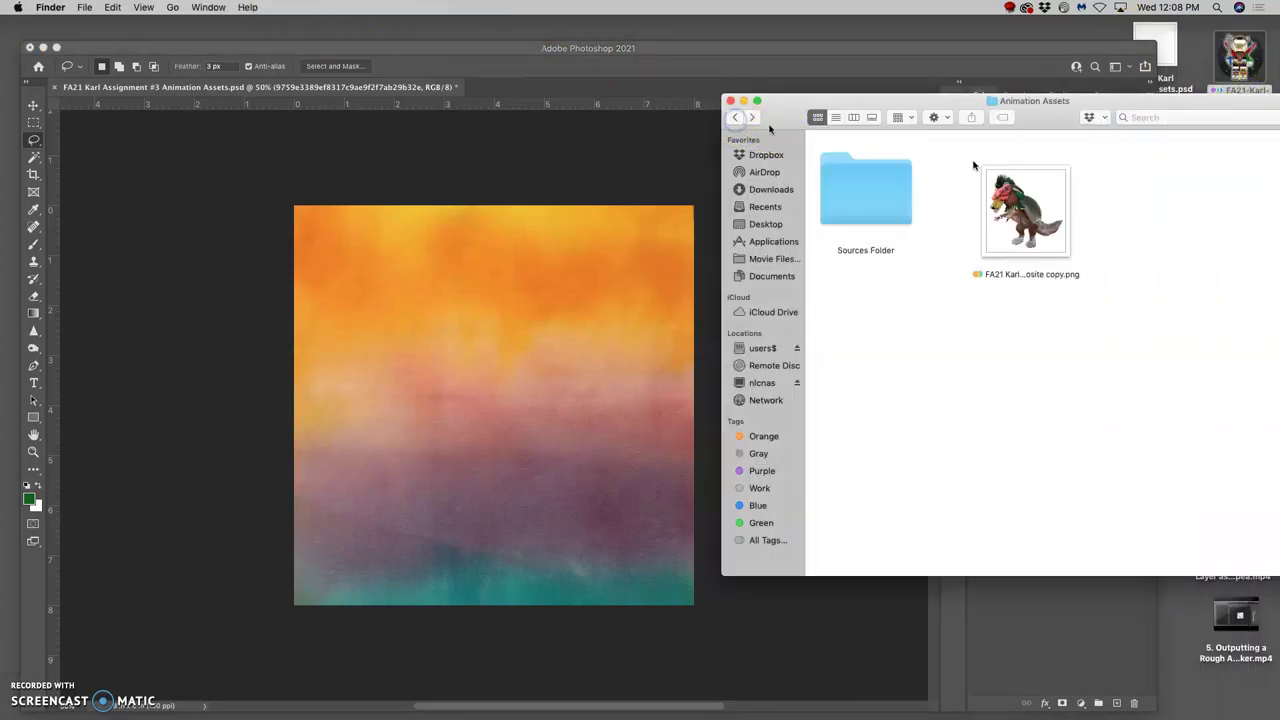
double_click(872, 191)
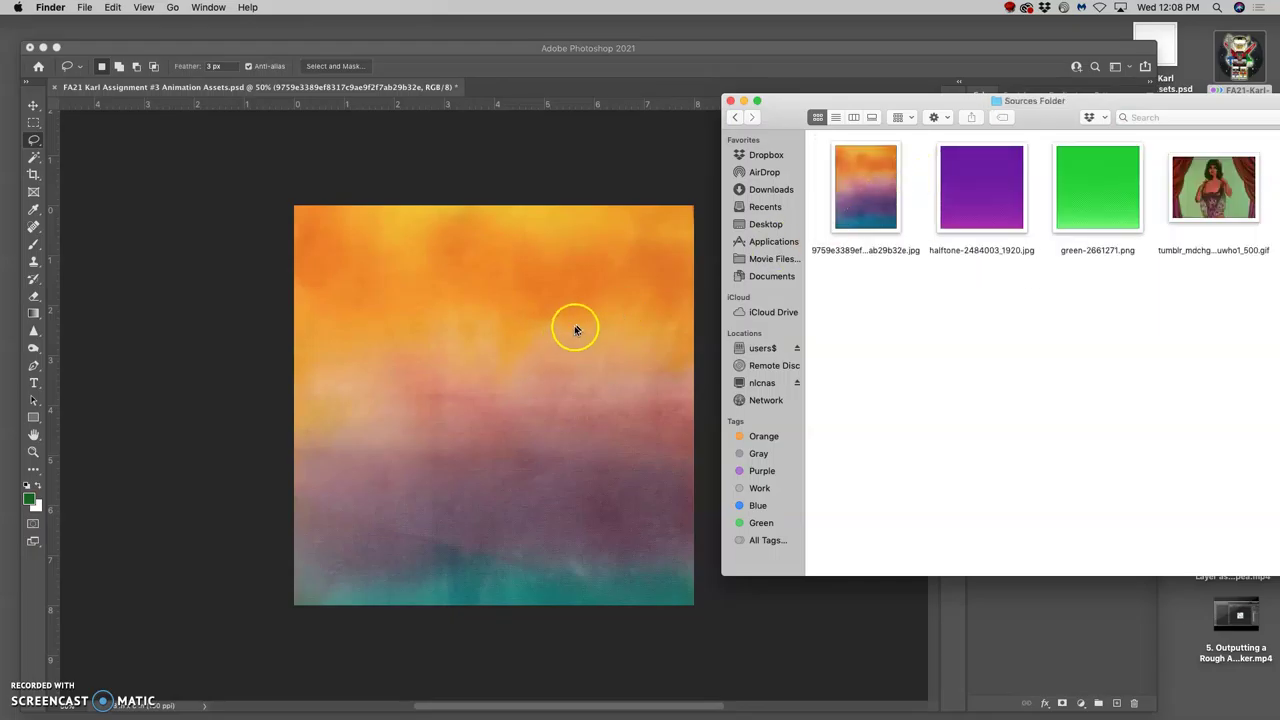
- In History, compare the watercolour before and after Color Balance, keeping the balanced version
left_click(494, 371)
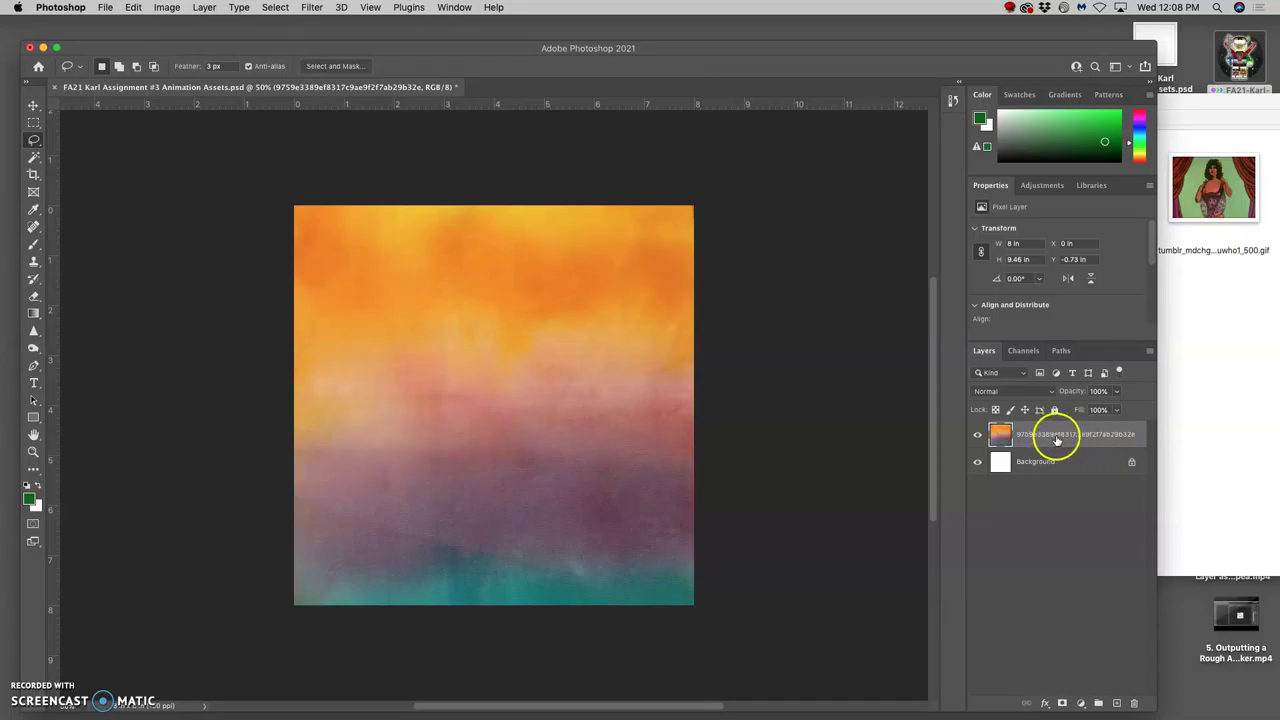
left_click(953, 100)
left_click(846, 205)
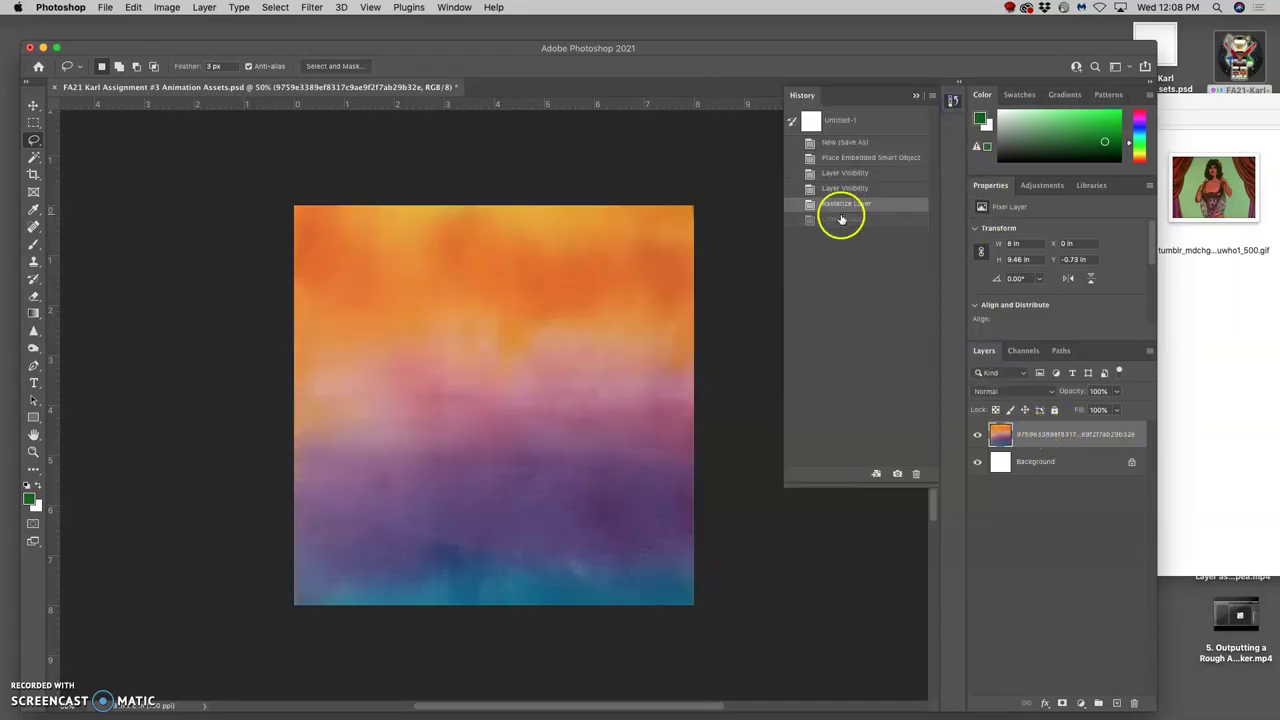
left_click(841, 219)
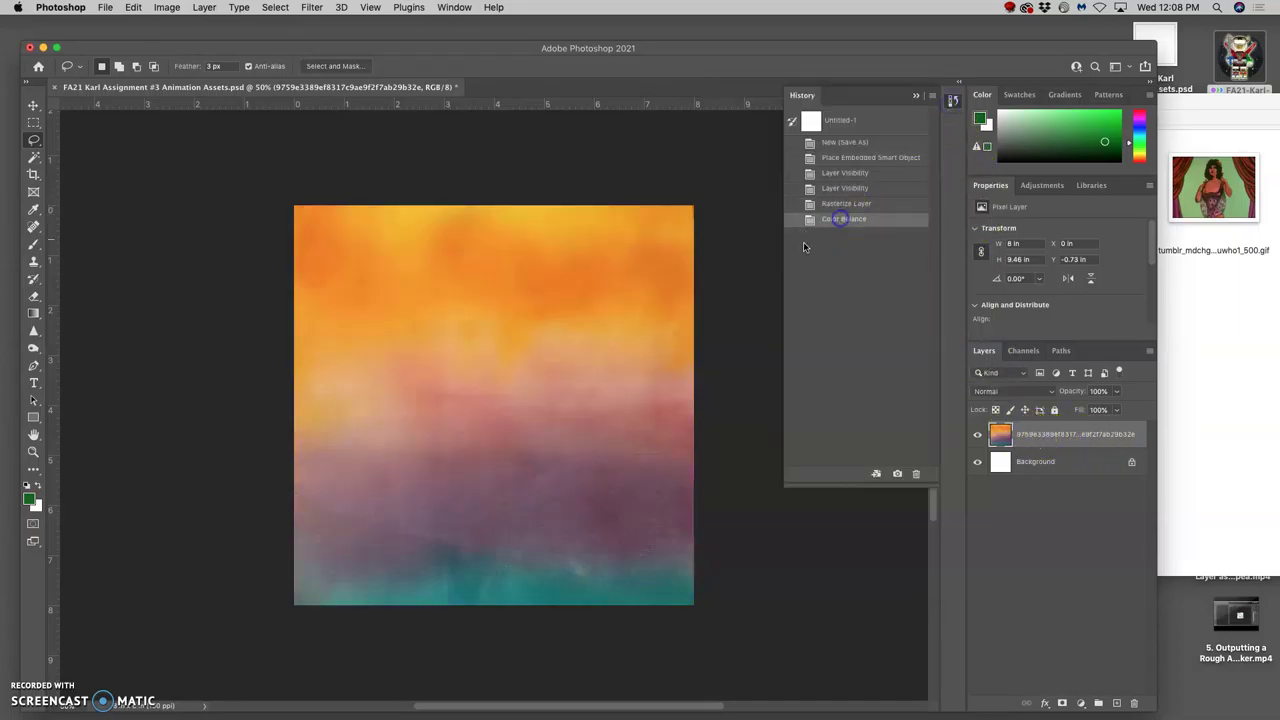
left_click(1207, 329)
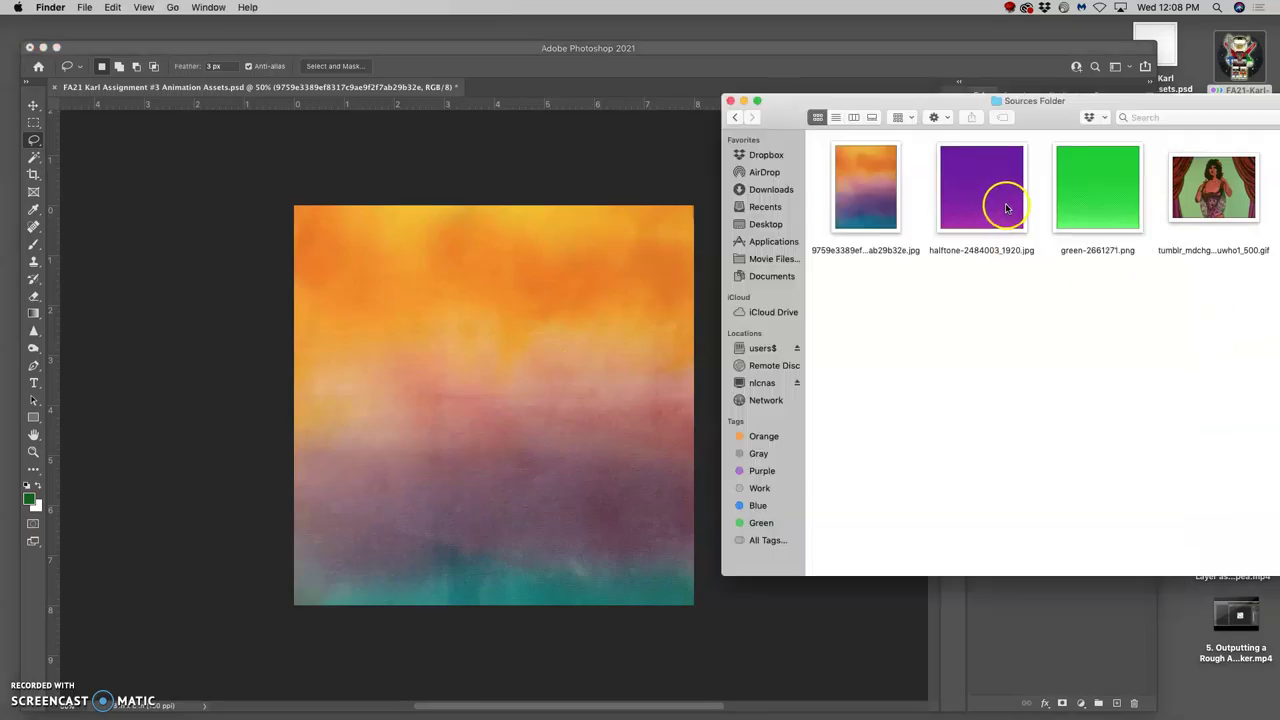
- Place green-2661271.png onto the canvas and stretch it to cover the whole canvas
left_click_drag(1068, 198, 528, 349)
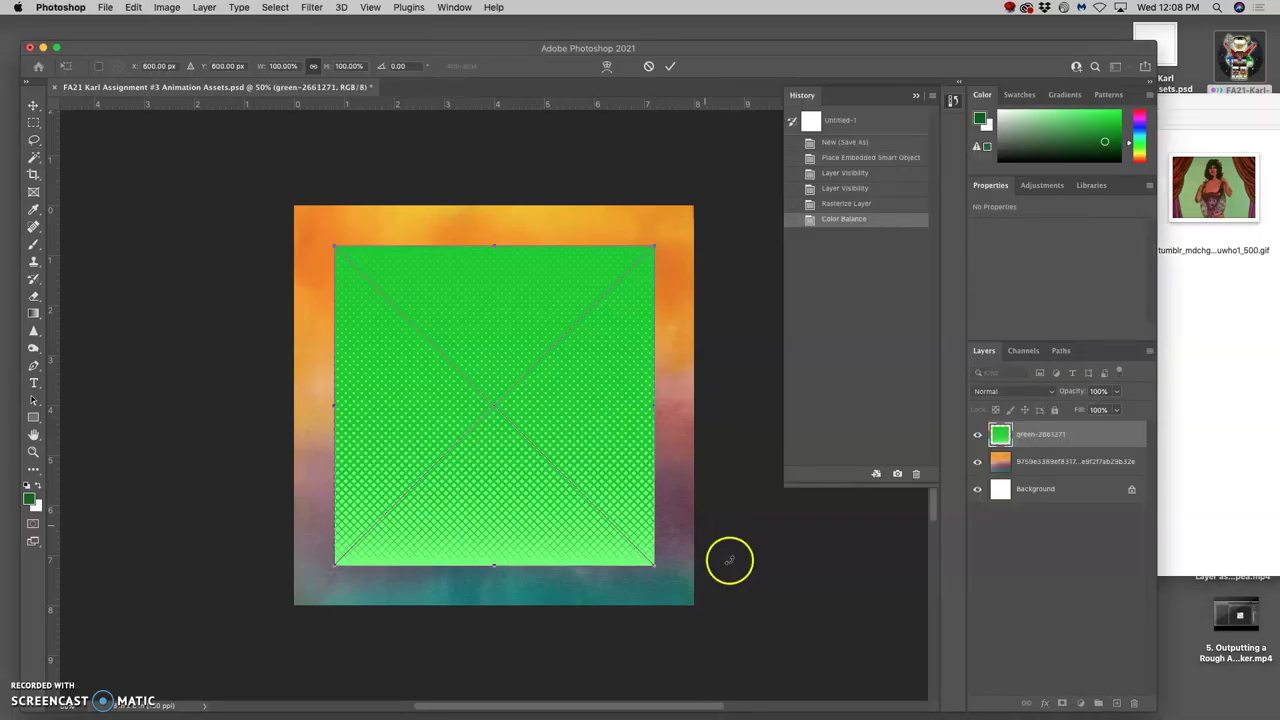
left_click_drag(662, 571, 696, 605)
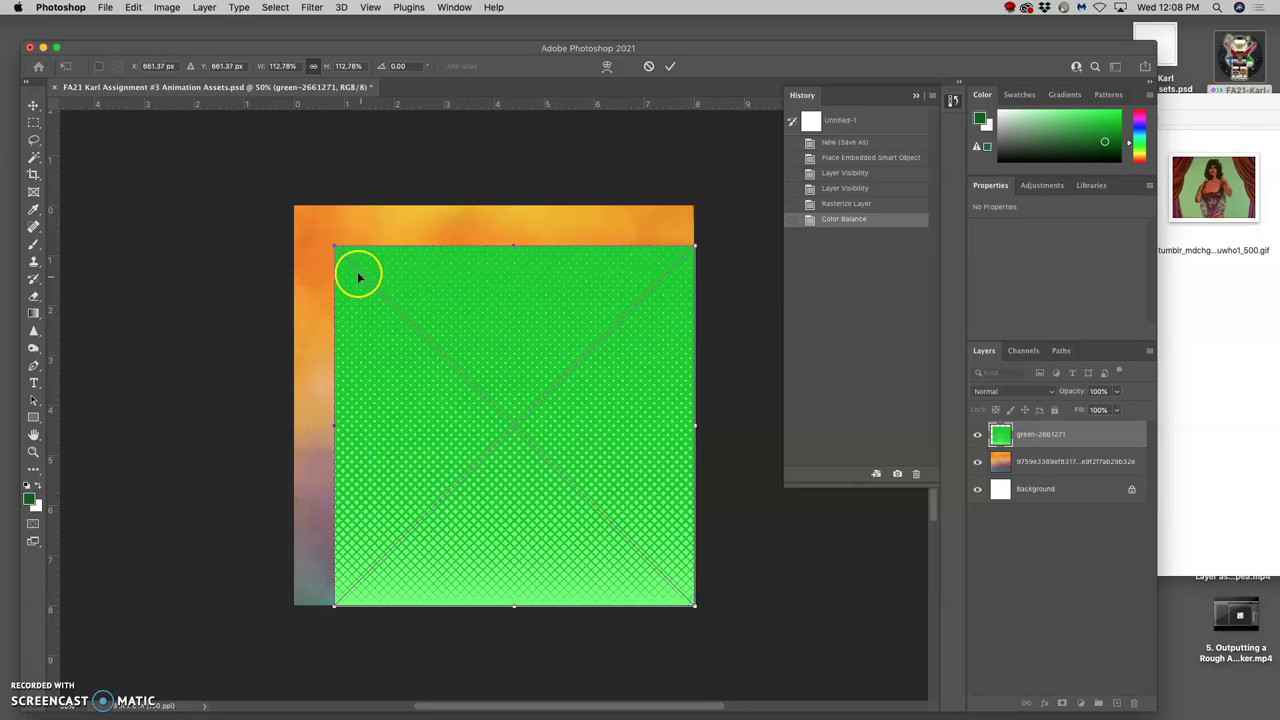
left_click_drag(331, 243, 293, 205)
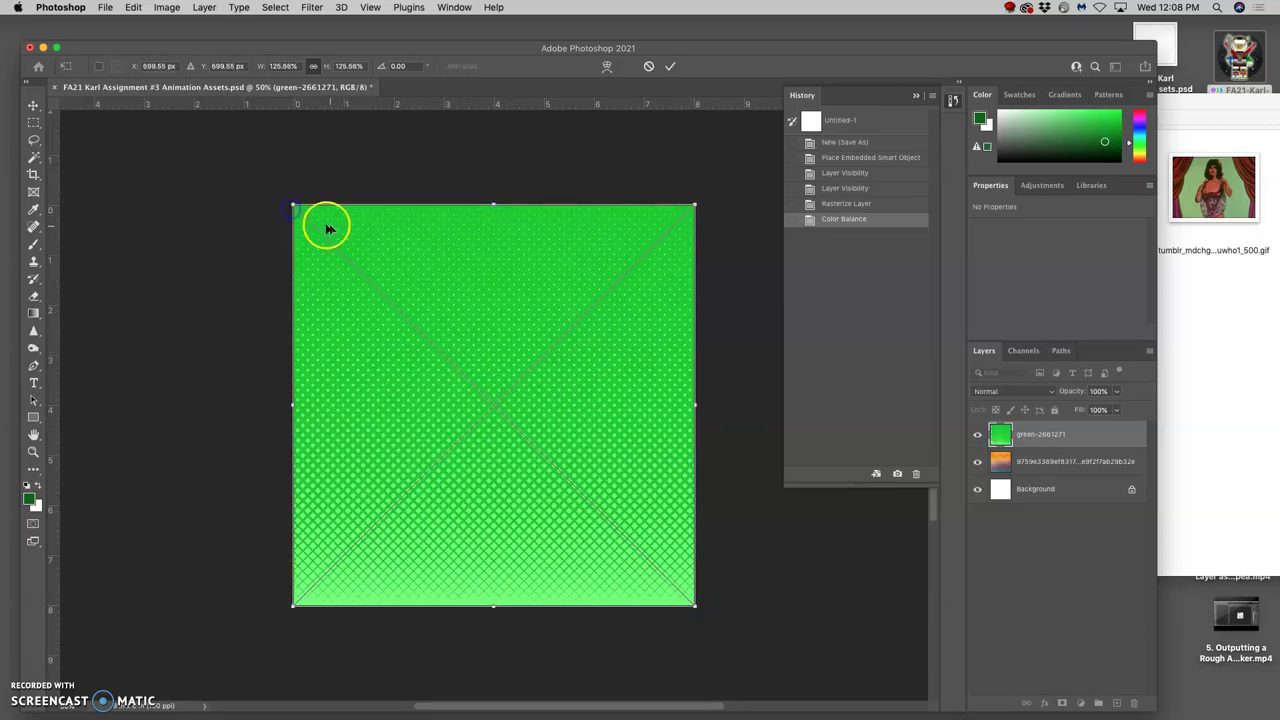
- Commit the scaling and set the green layer's blend mode to Soft Light
left_click(994, 391)
left_click_drag(997, 395, 1004, 545)
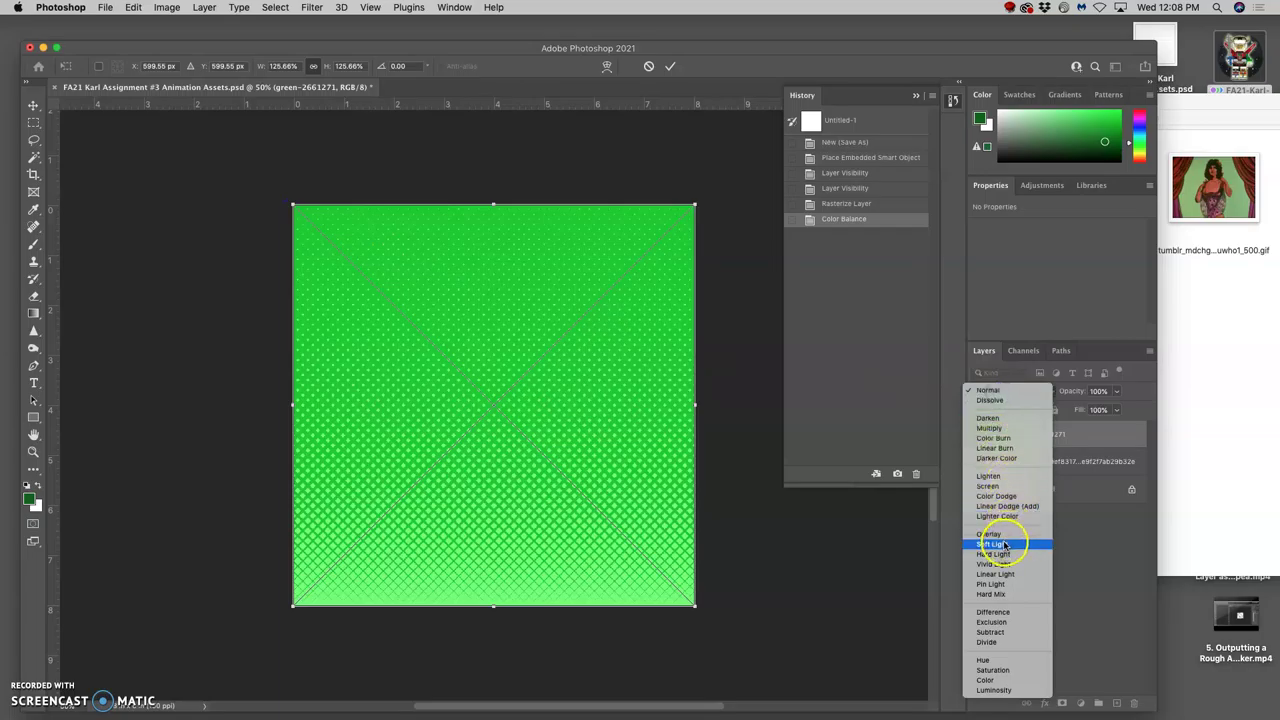
left_click(645, 443)
key("Return")
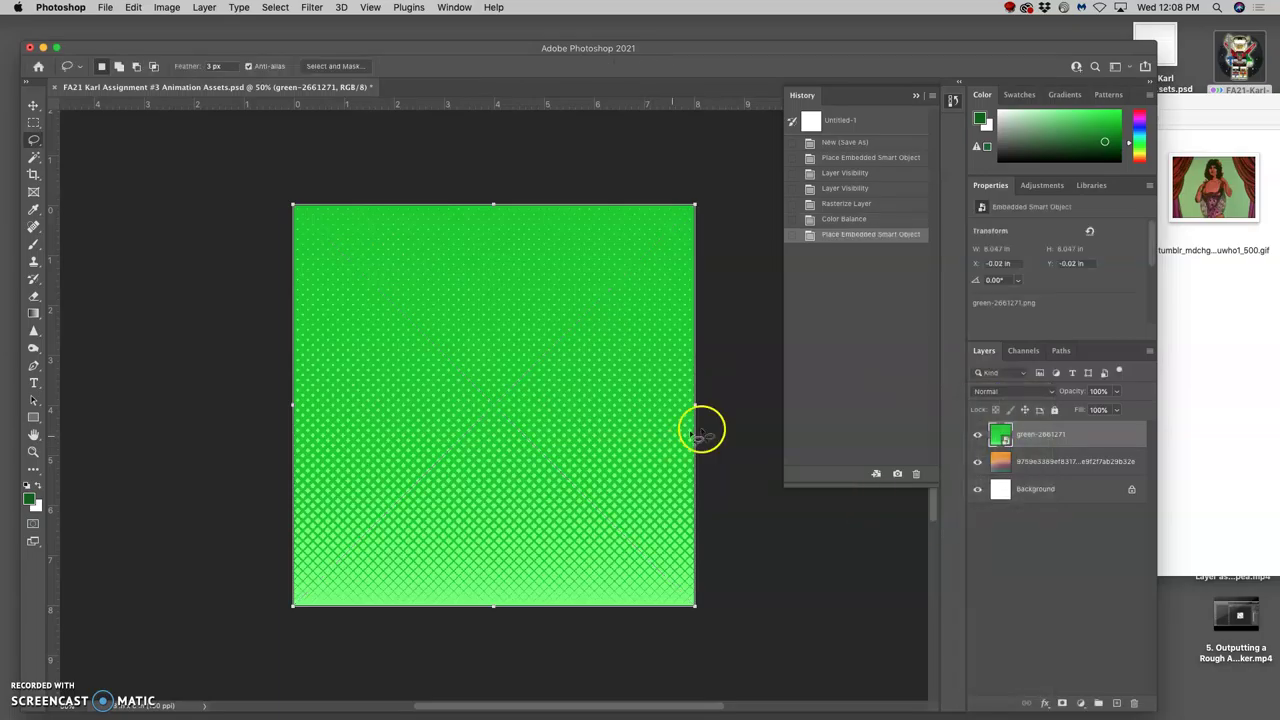
left_click(1003, 386)
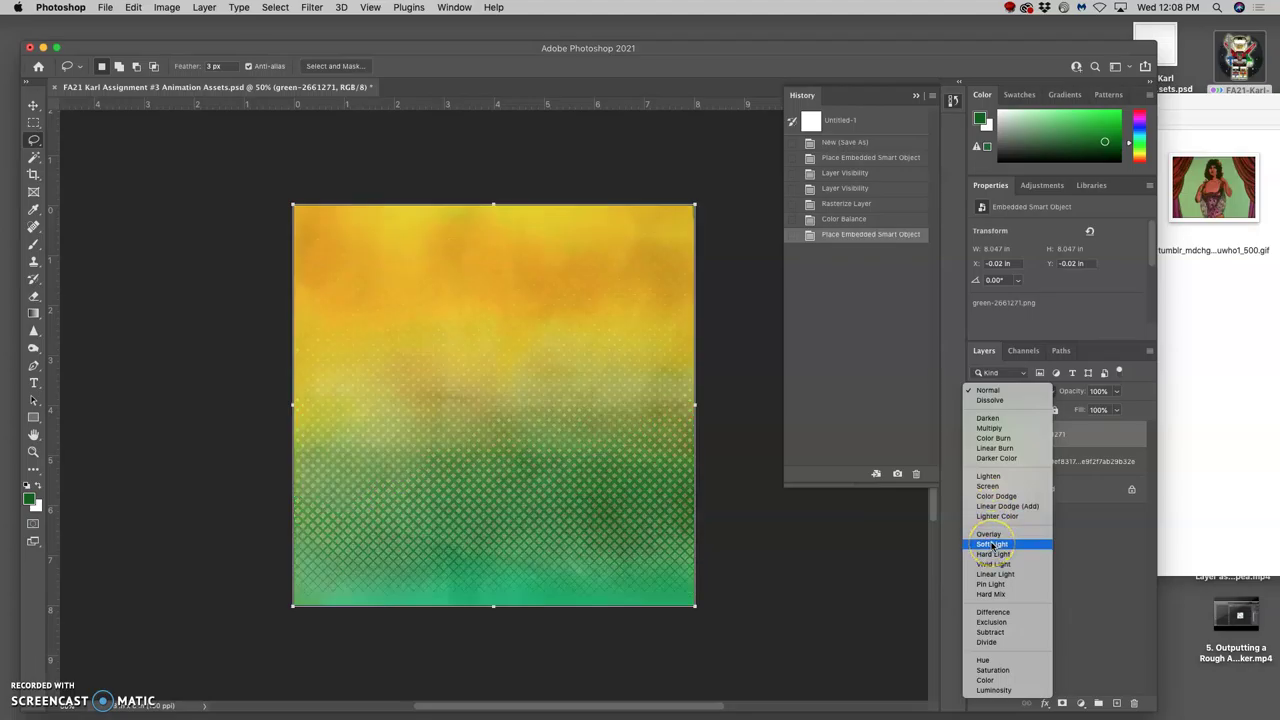
left_click(991, 544)
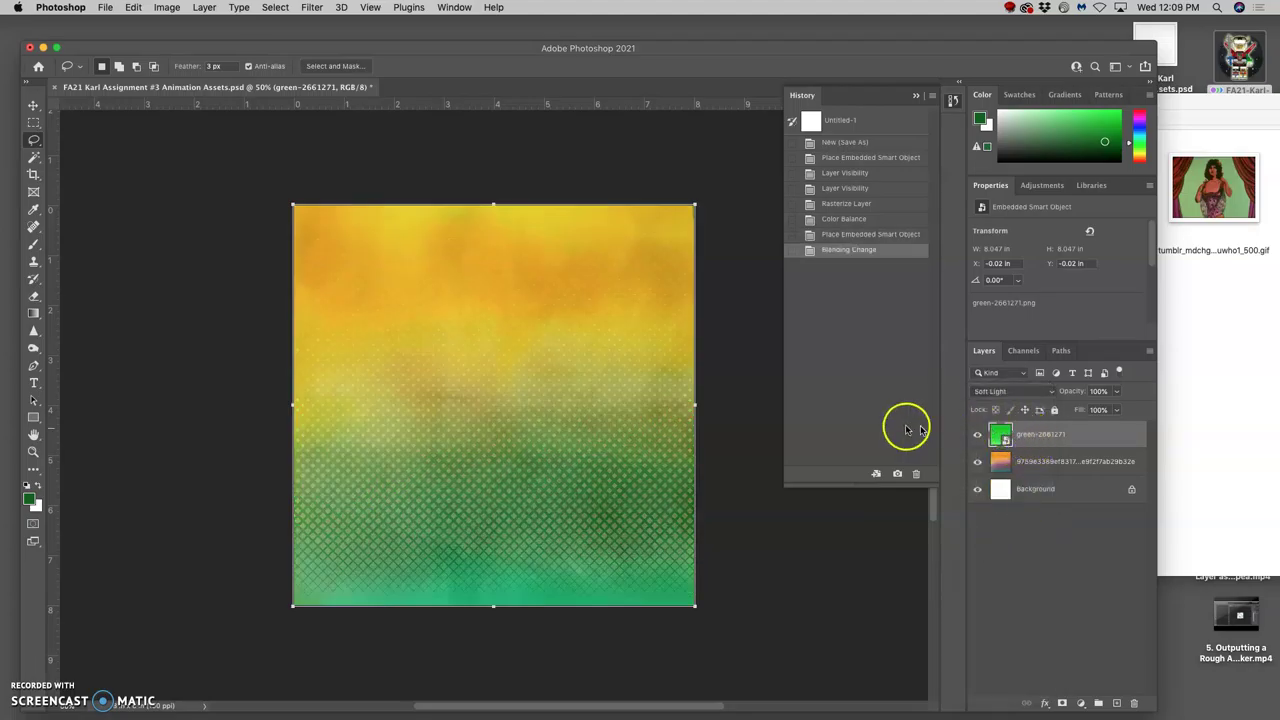
- Try merging the green and watercolour layers, then undo the merge
left_click(1048, 460, "shift")
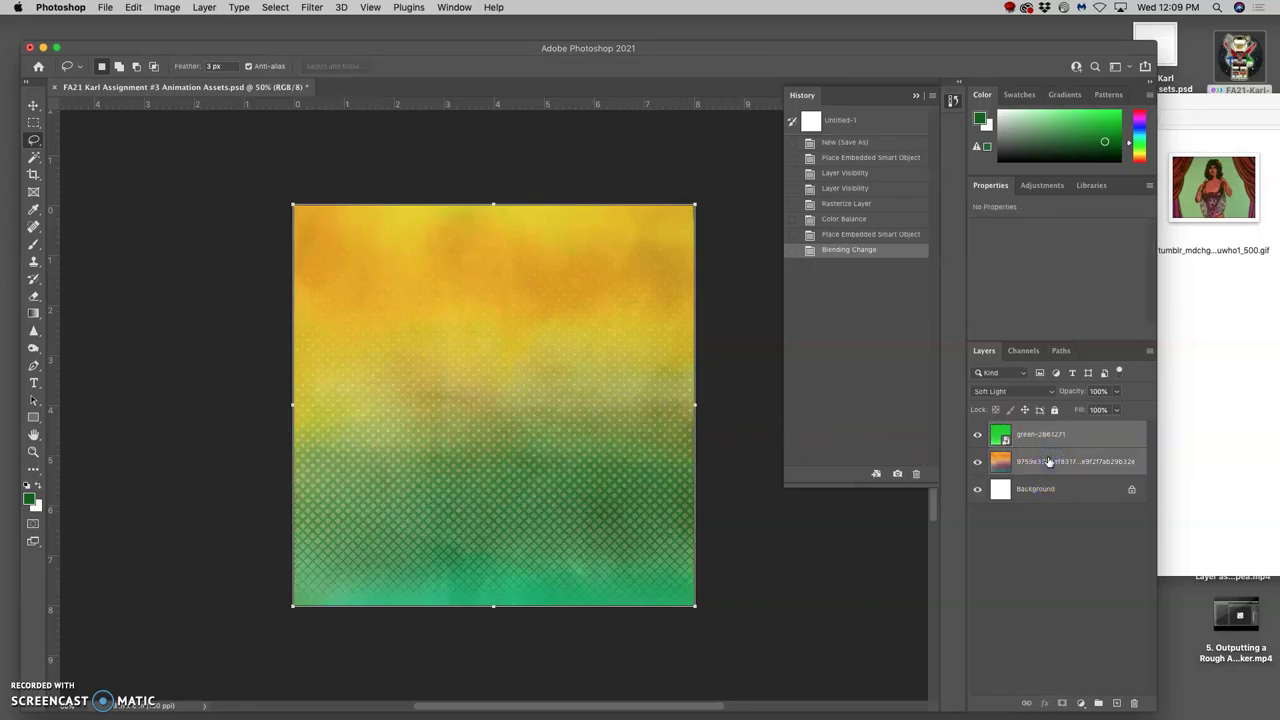
key("super+e")
left_click(1040, 430)
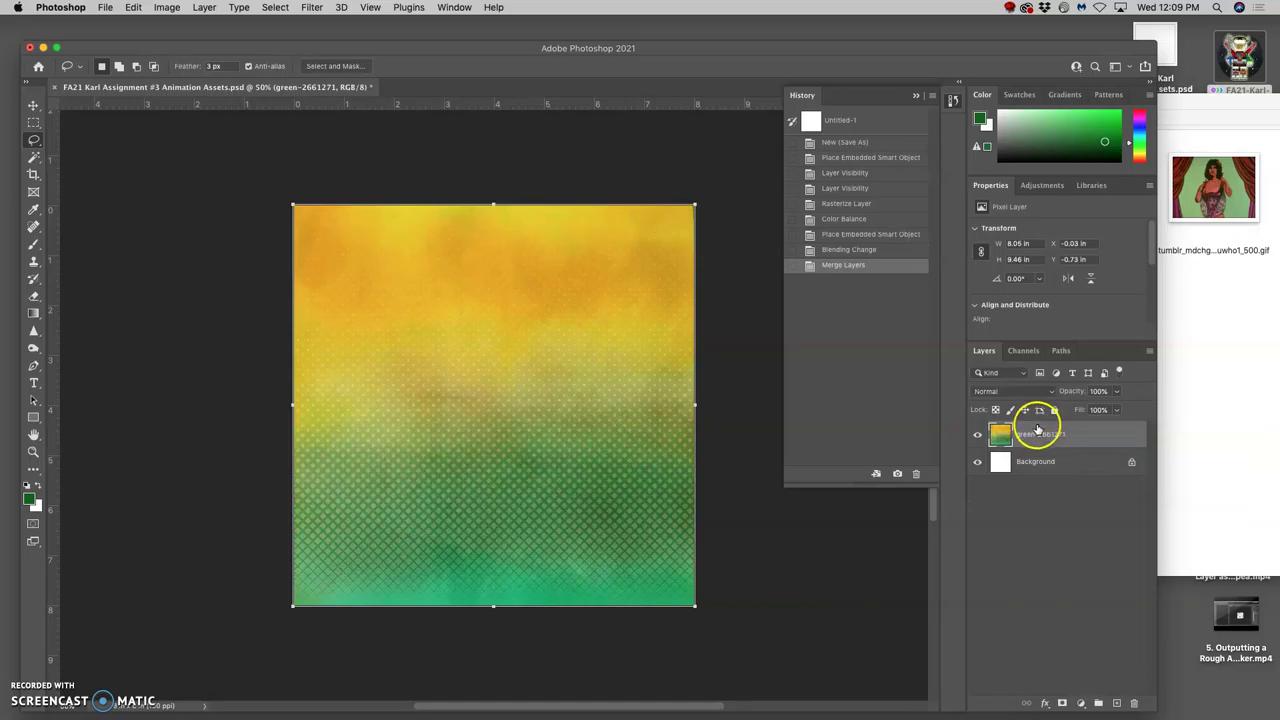
key("super+z")
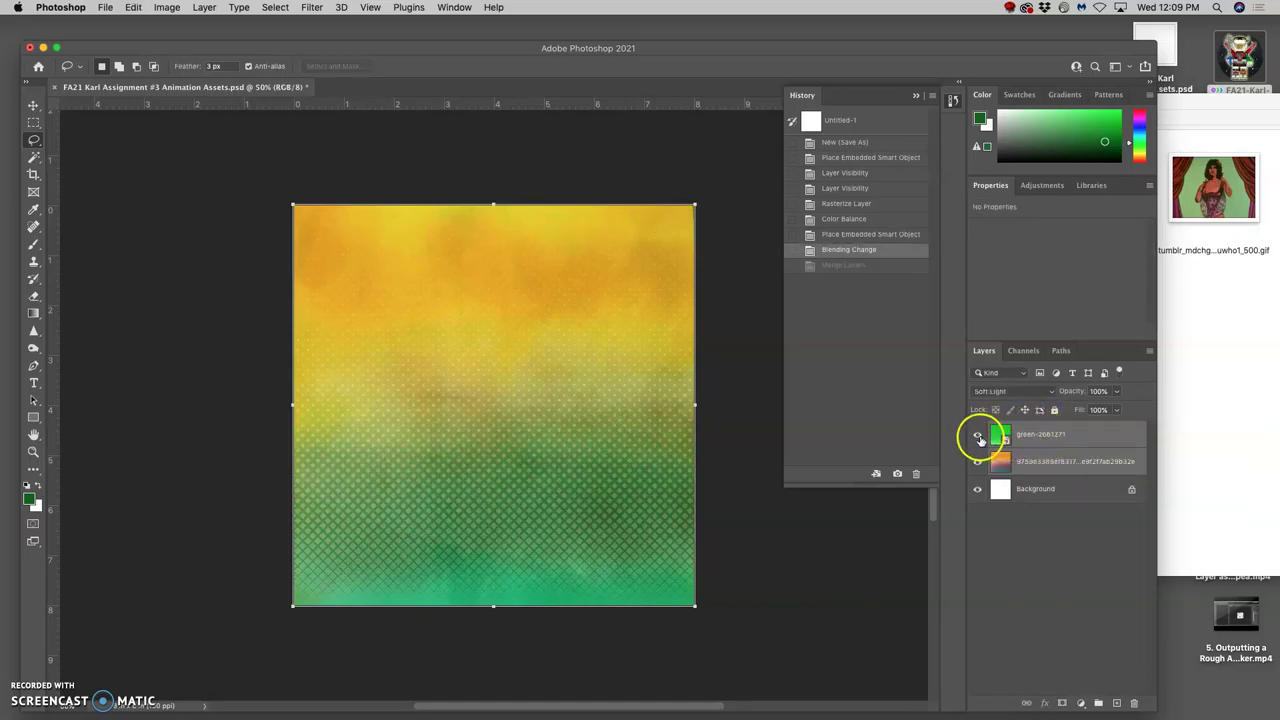
- Compare the green halftone layer on and off, then rasterize it
left_click(977, 437)
left_click(977, 437)
left_click(1045, 436)
right_click(1050, 437)
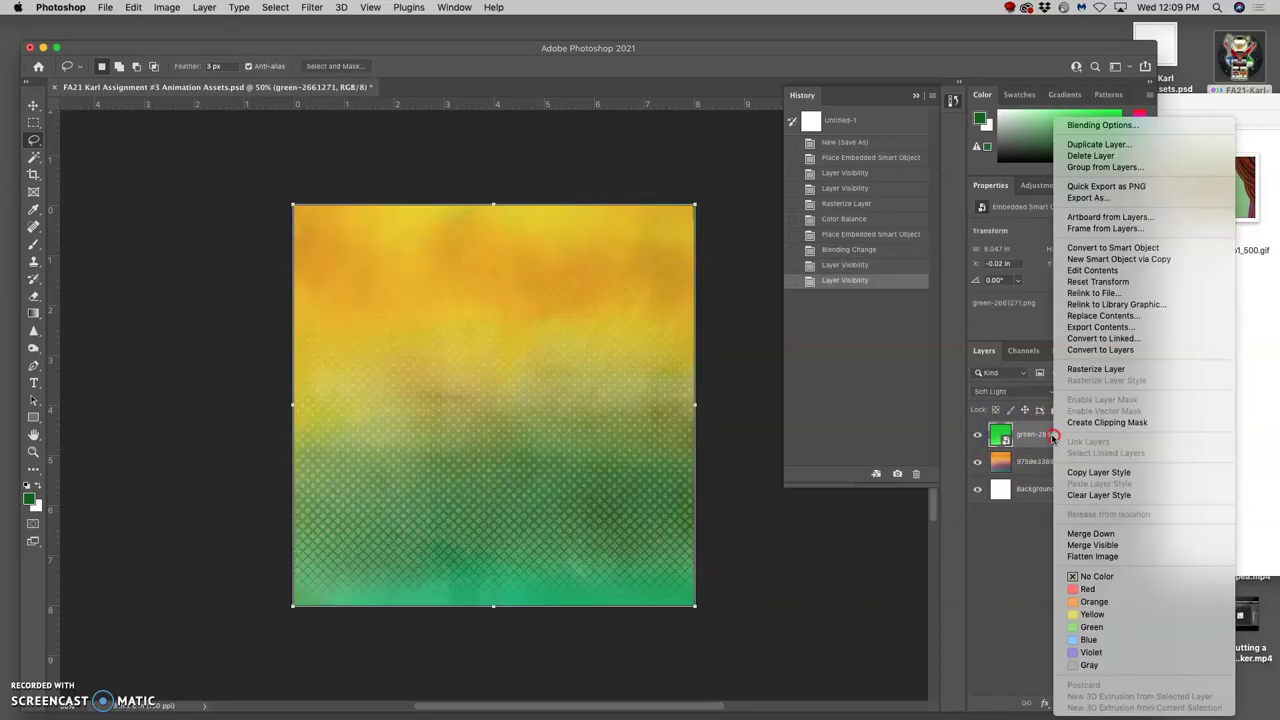
left_click(1088, 370)
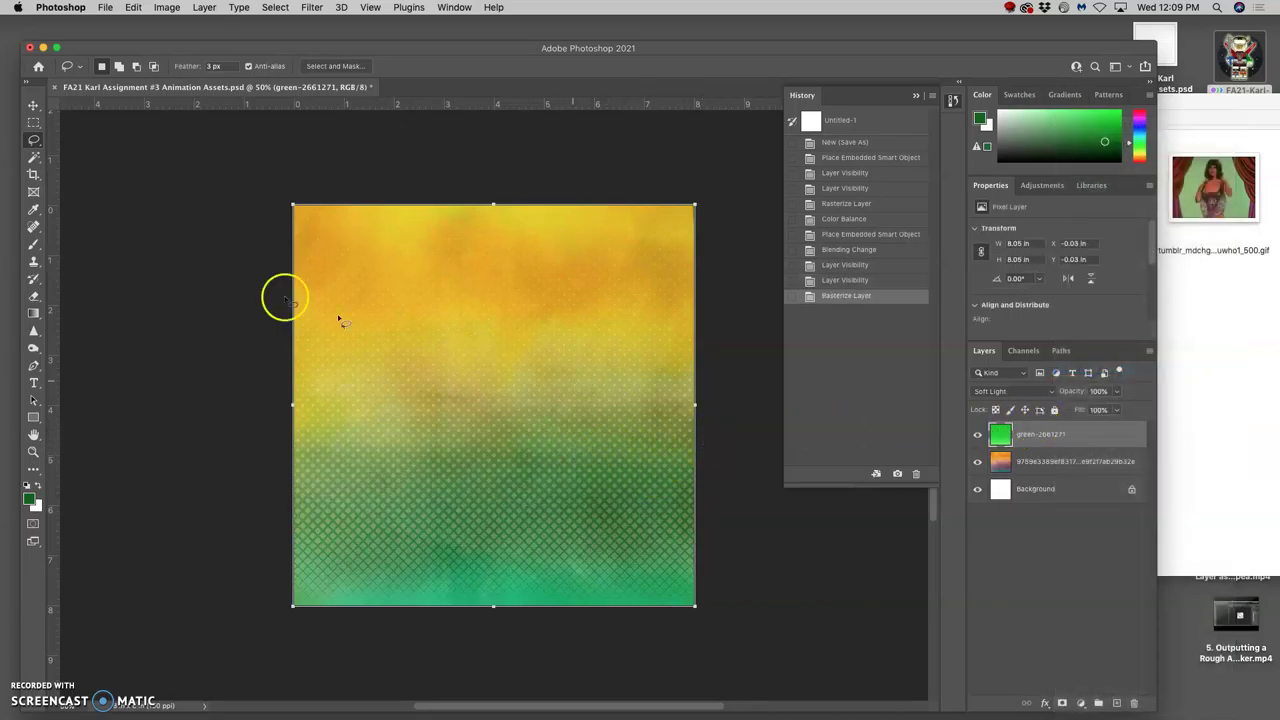
- Erase the green halftone across the lower canvas with adjusted eraser opacity, undoing the last stroke
left_click(37, 294)
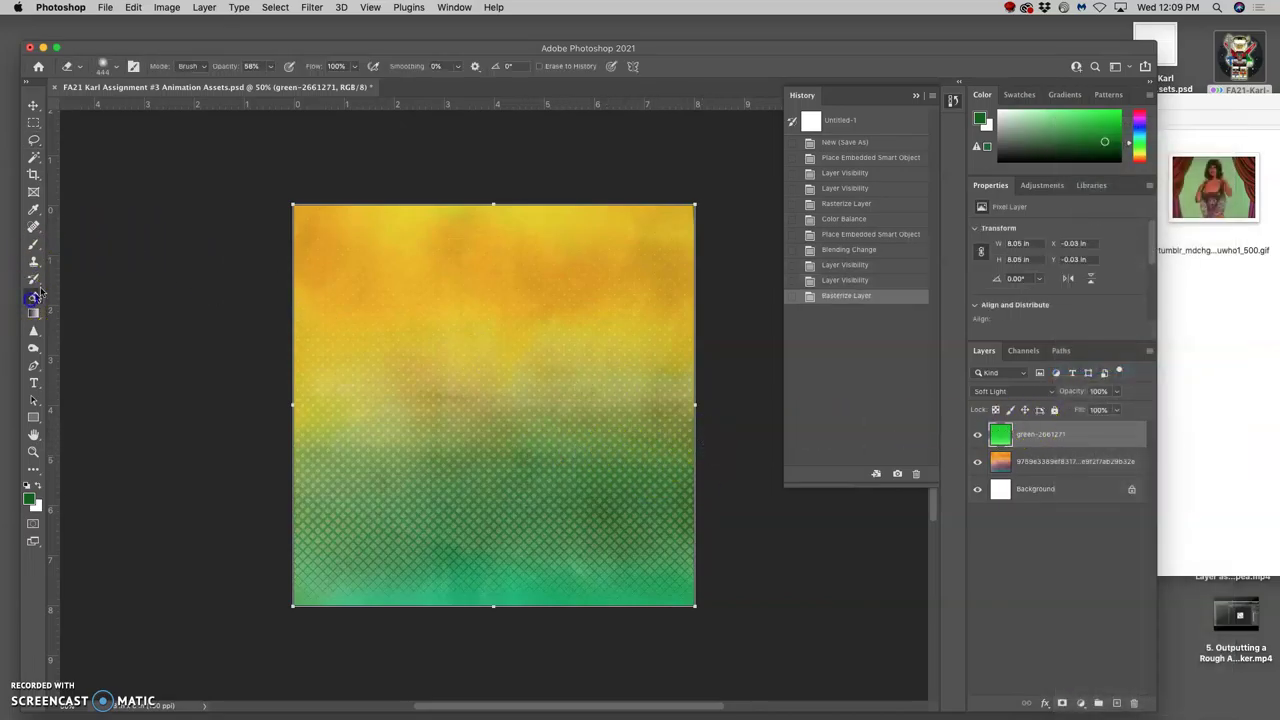
left_click(104, 66)
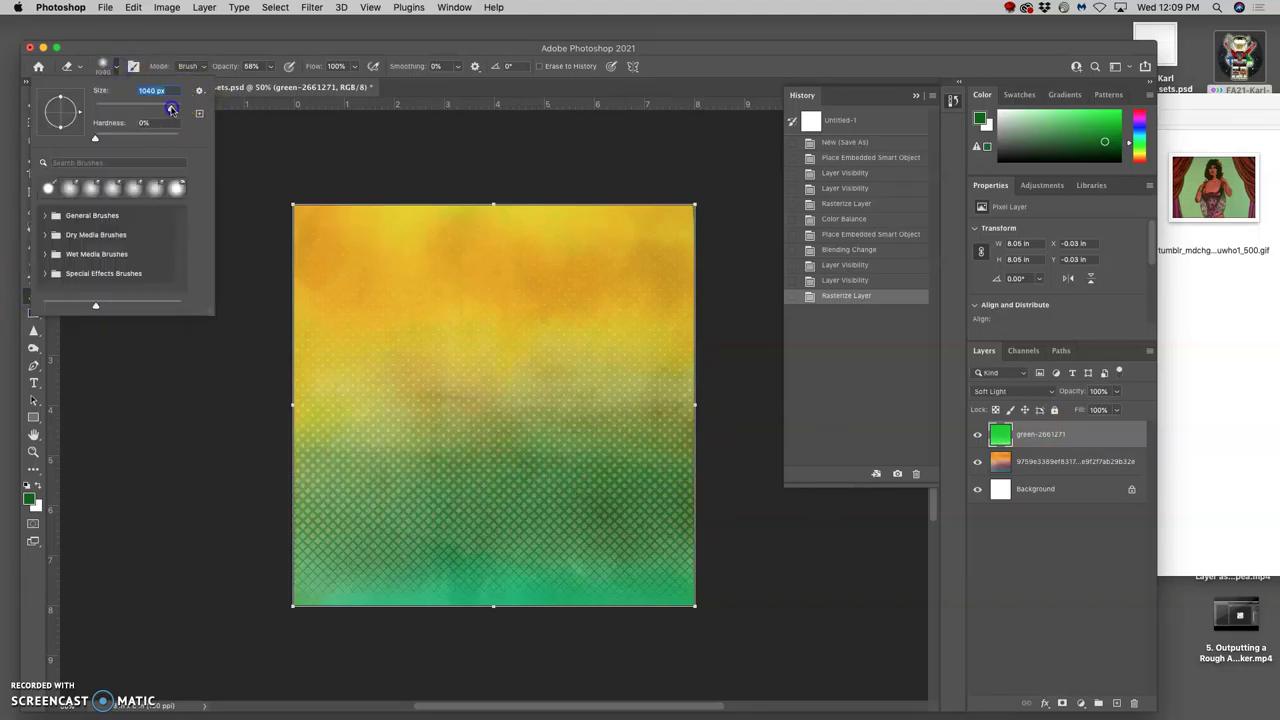
left_click(271, 66)
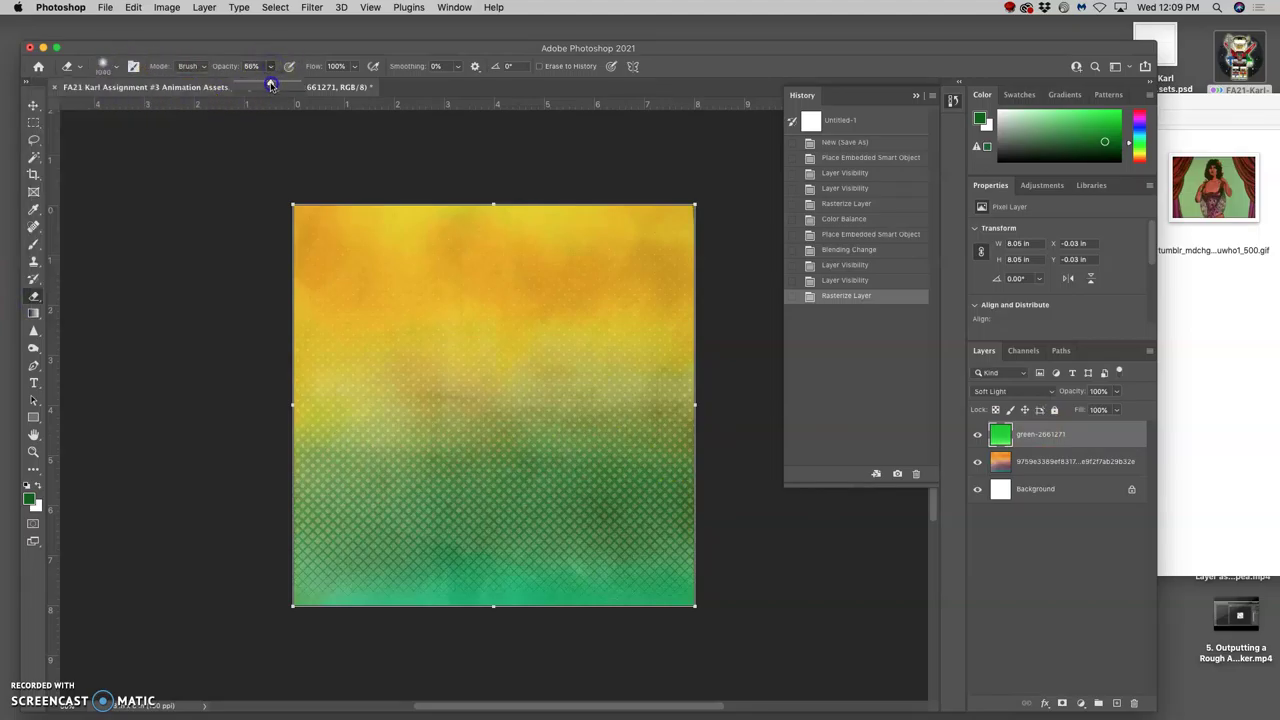
mouse_move(690, 535)
left_mouse_down()
mouse_move(316, 546)
mouse_move(271, 522)
mouse_move(253, 451)
mouse_move(302, 395)
mouse_move(400, 372)
left_mouse_up()
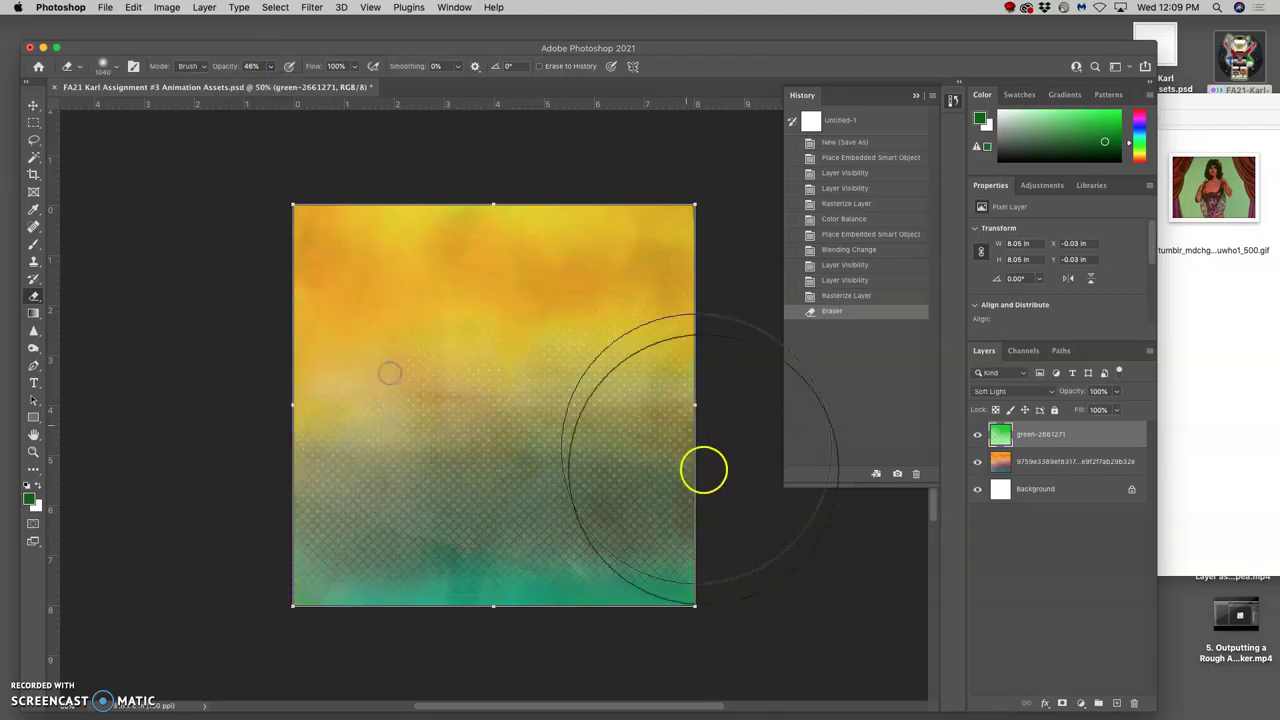
left_click_drag(661, 597, 500, 597)
mouse_move(460, 394)
left_mouse_down()
mouse_move(596, 363)
mouse_move(498, 460)
mouse_move(364, 482)
mouse_move(254, 442)
mouse_move(253, 430)
mouse_move(346, 392)
mouse_move(583, 357)
left_mouse_up()
mouse_move(666, 549)
left_mouse_down()
mouse_move(751, 543)
mouse_move(755, 557)
left_mouse_up()
key("super+z")
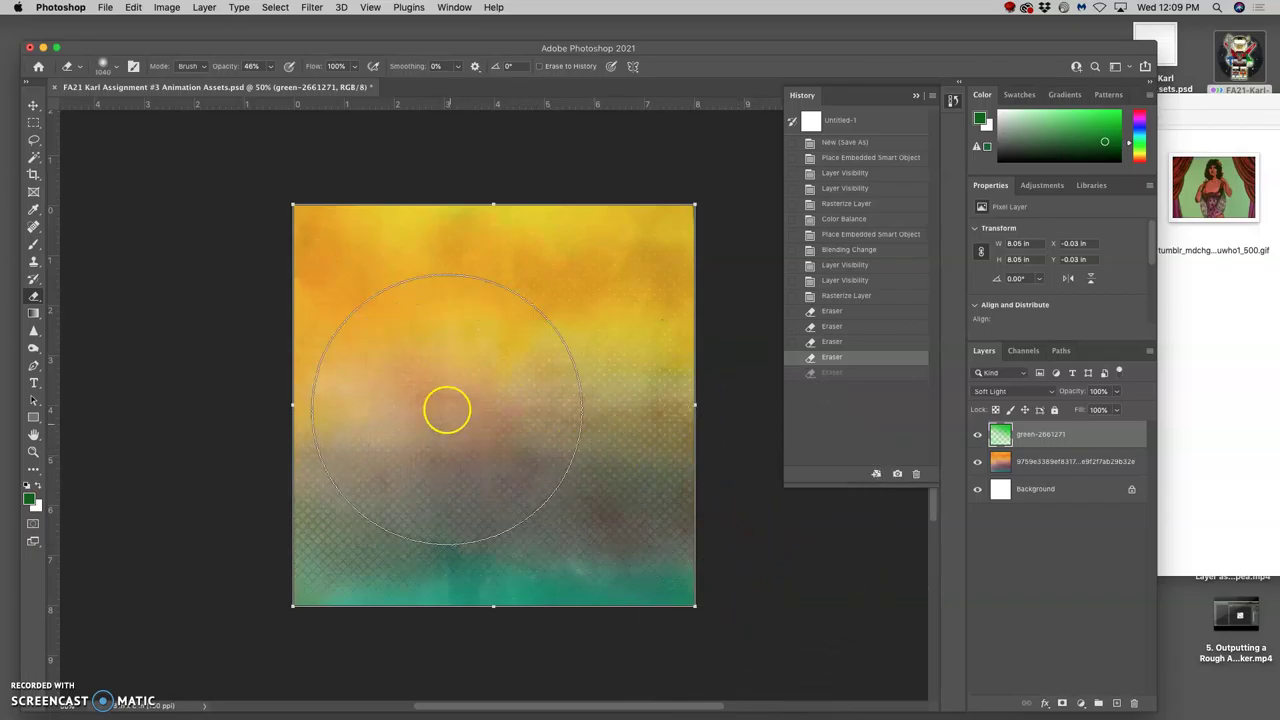
- Compare green-2661271 on and off, then choose the Lasso tool with that layer active
left_click(977, 435)
left_click(977, 435)
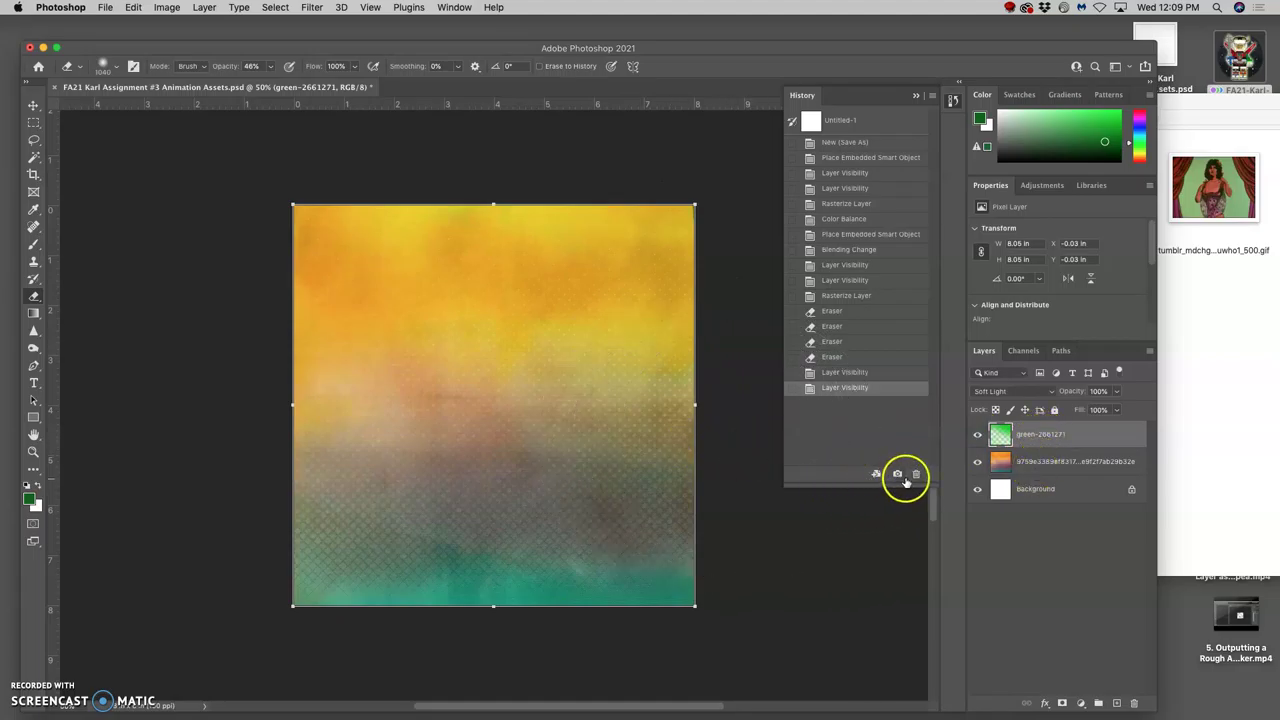
left_click(977, 435)
left_click(977, 435)
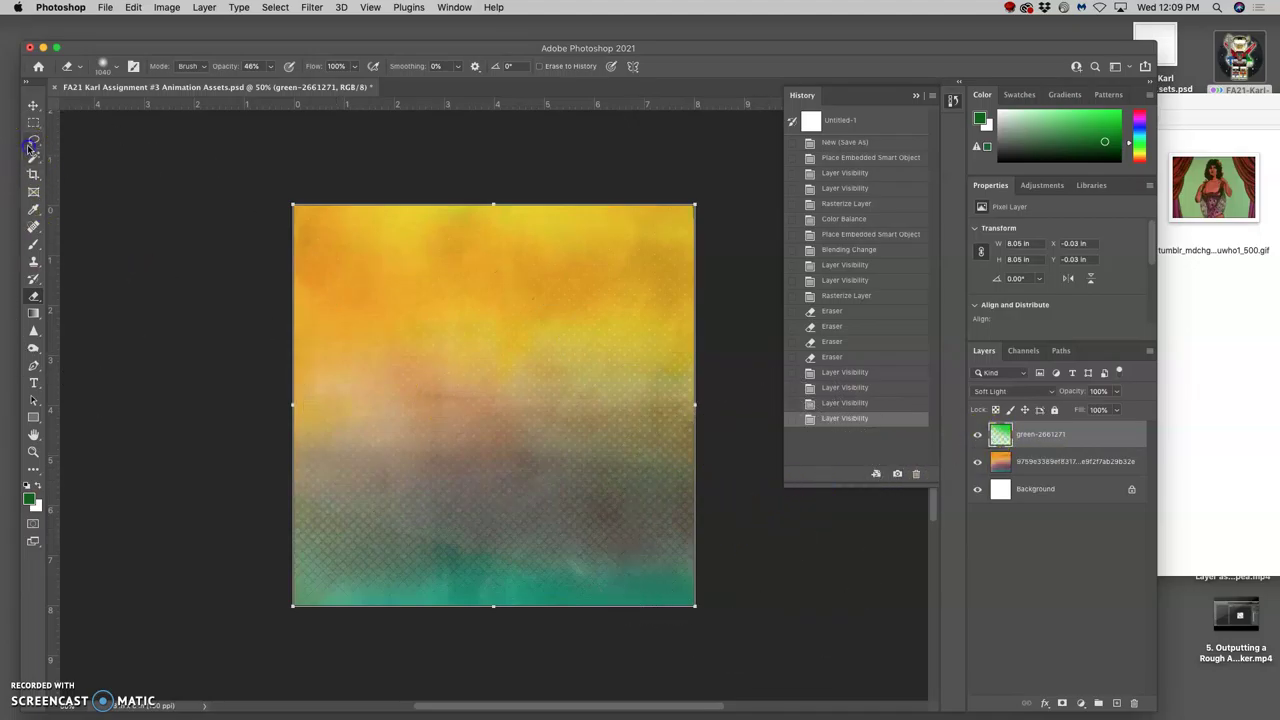
left_click(33, 140)
left_click(1047, 434)
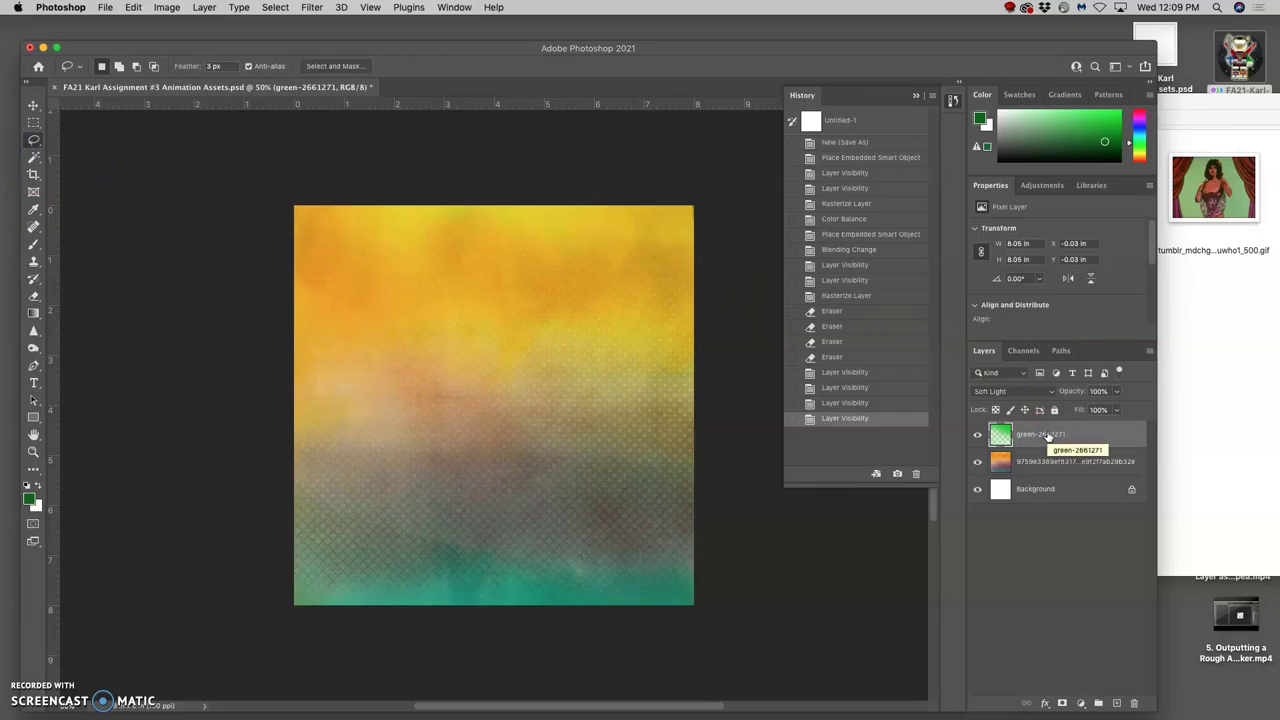
- Duplicate green-2661271 and flip the copy horizontally
key("super+j")
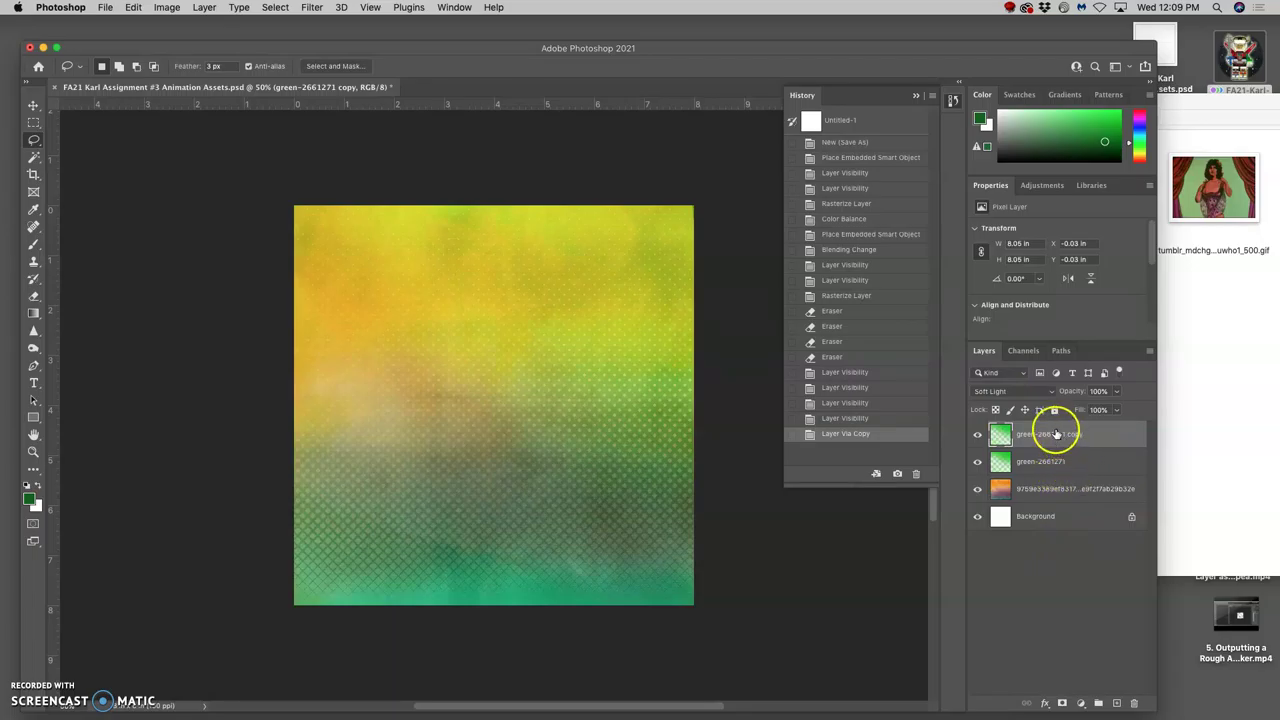
left_click(977, 461)
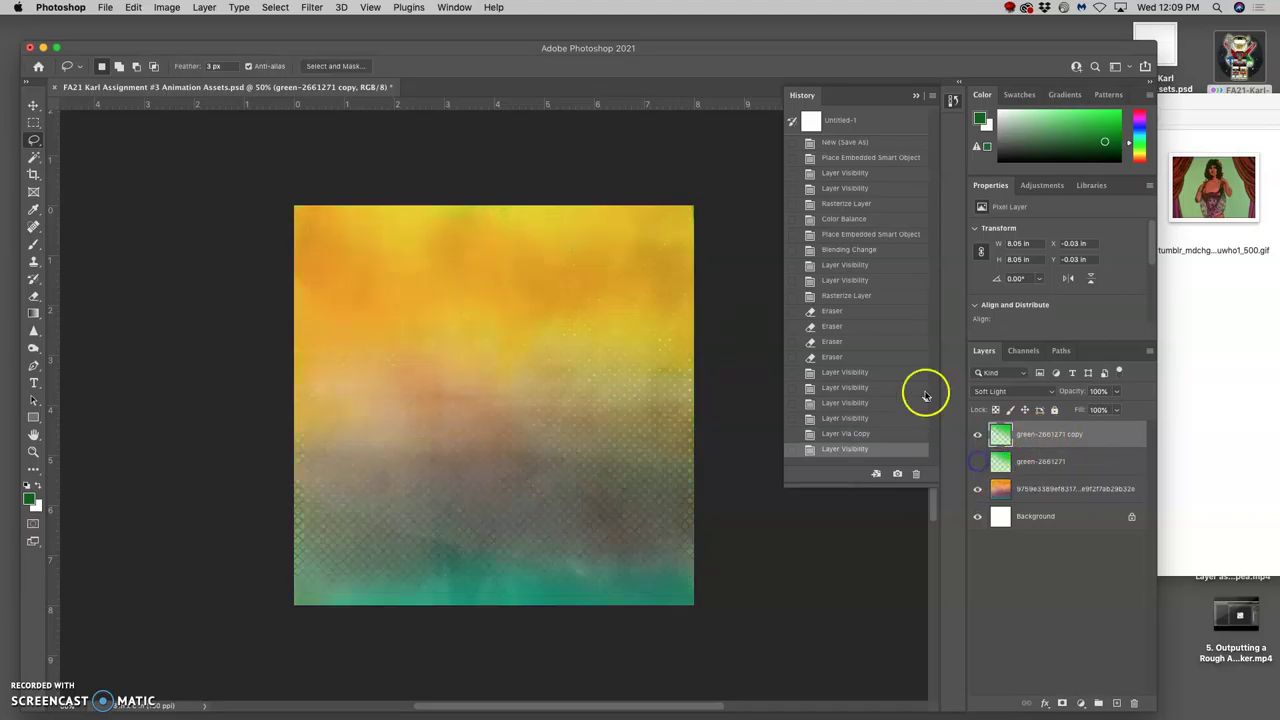
key("super+t")
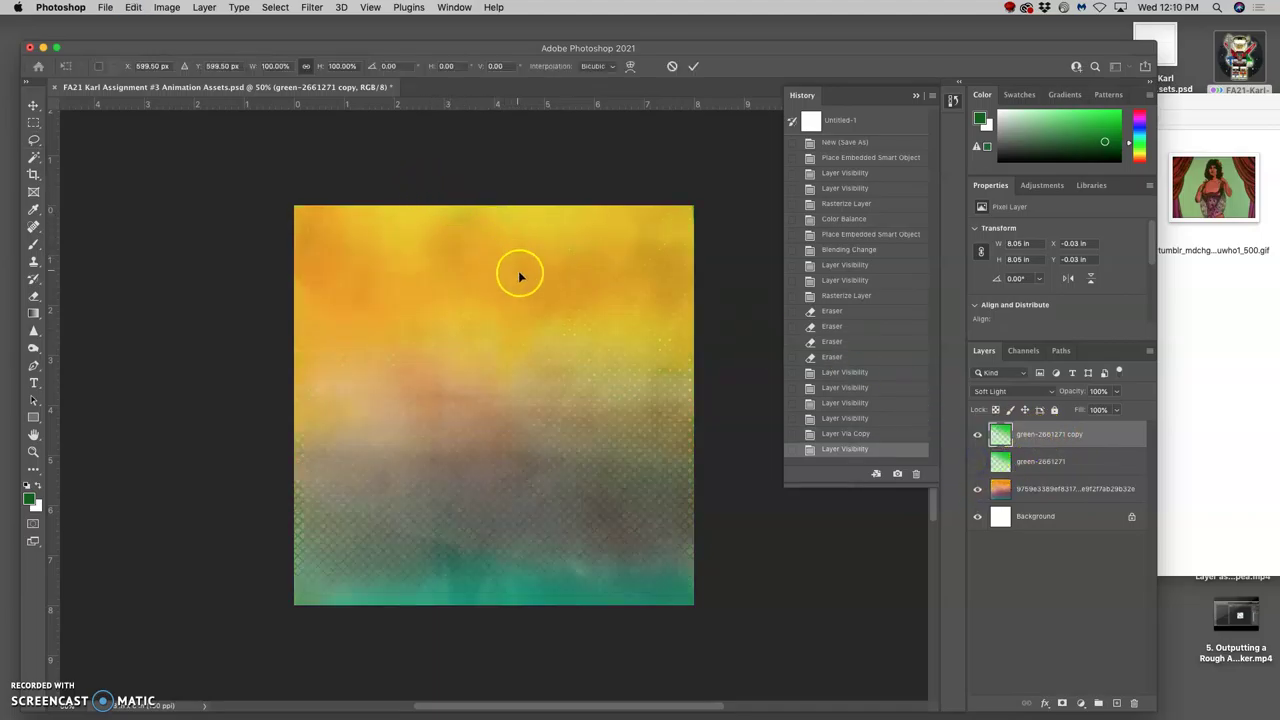
right_click(522, 298)
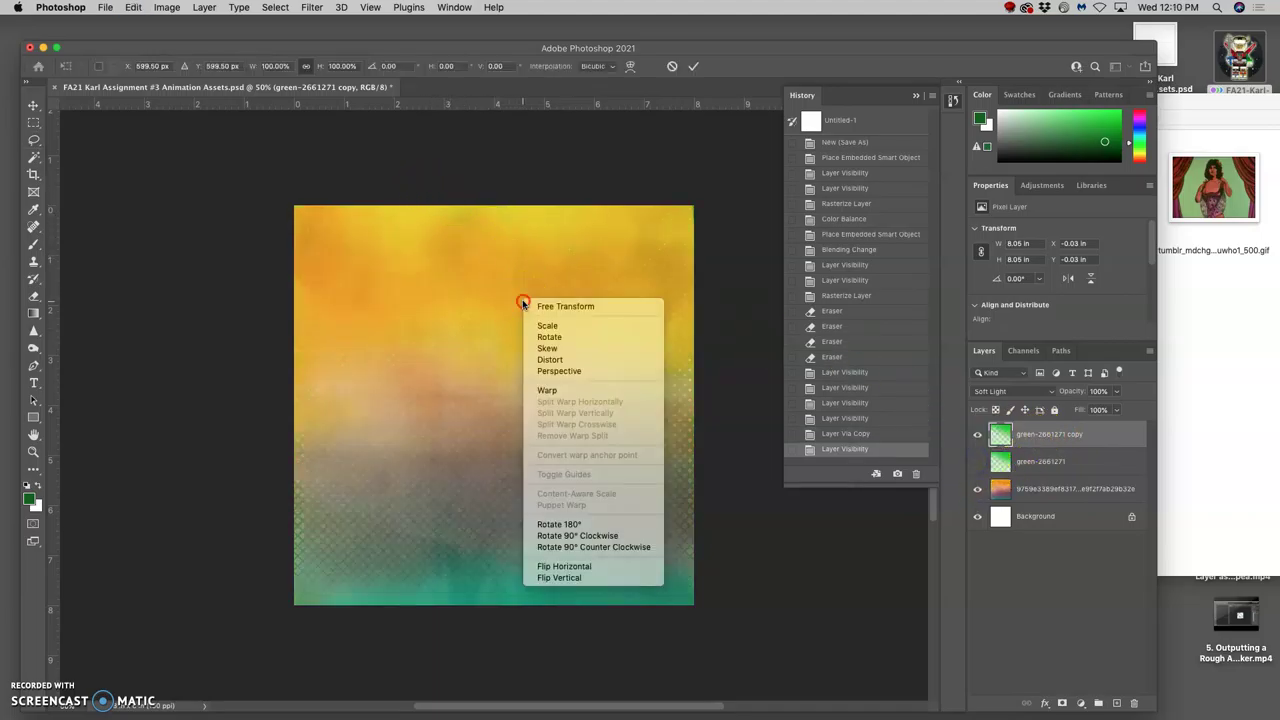
left_click(571, 566)
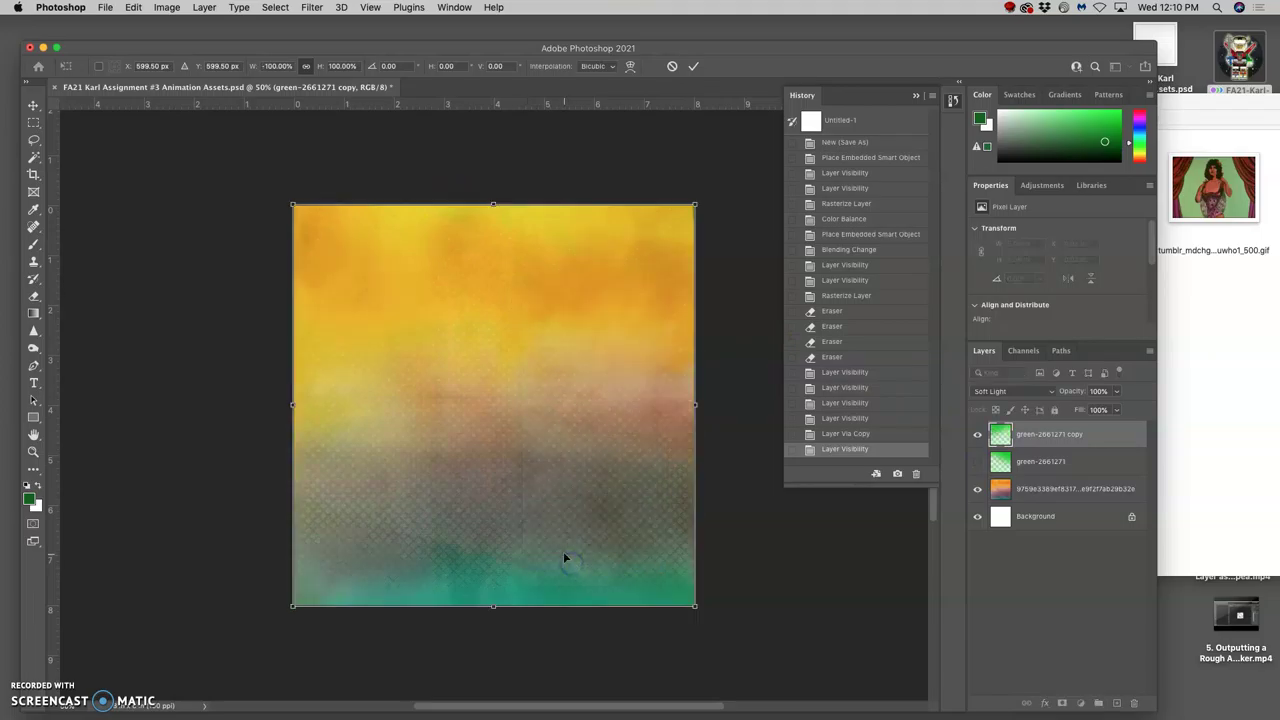
left_click(978, 437)
- Compare the flipped copy against the original, then select the gradient and both green layers
left_click(978, 437)
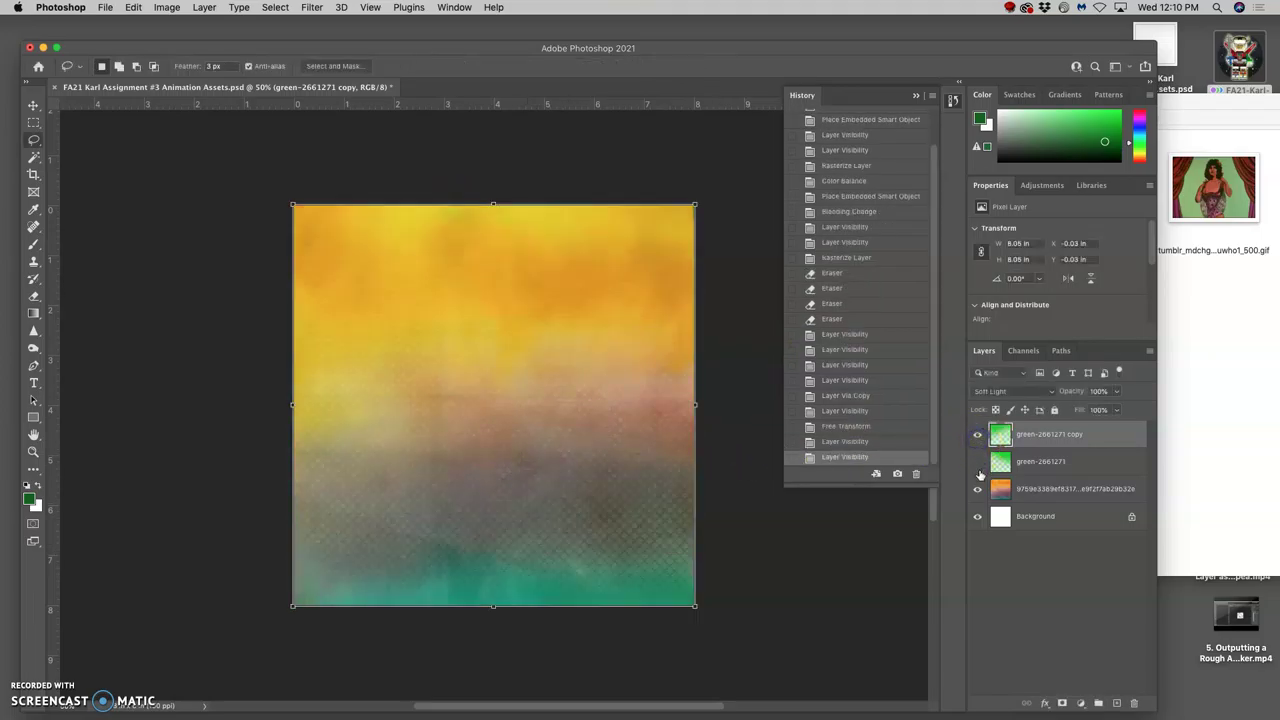
left_click(978, 462)
left_click(978, 437)
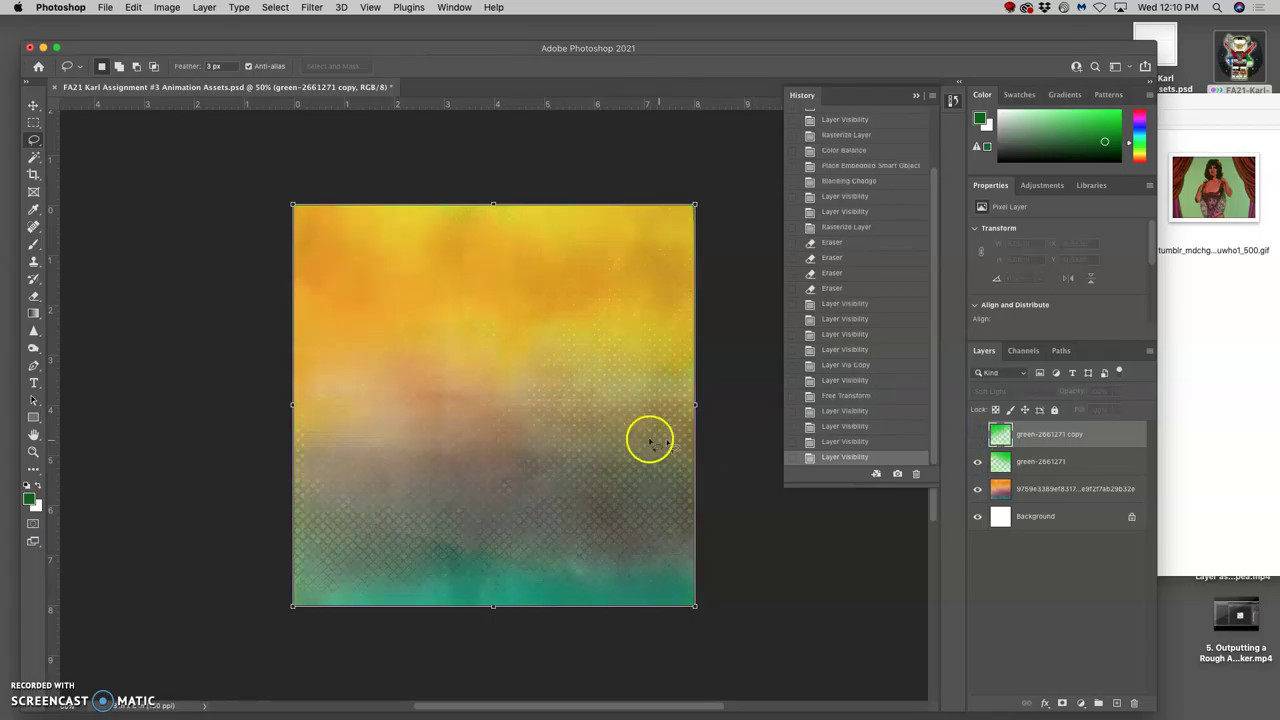
left_click(978, 435)
left_click(979, 463)
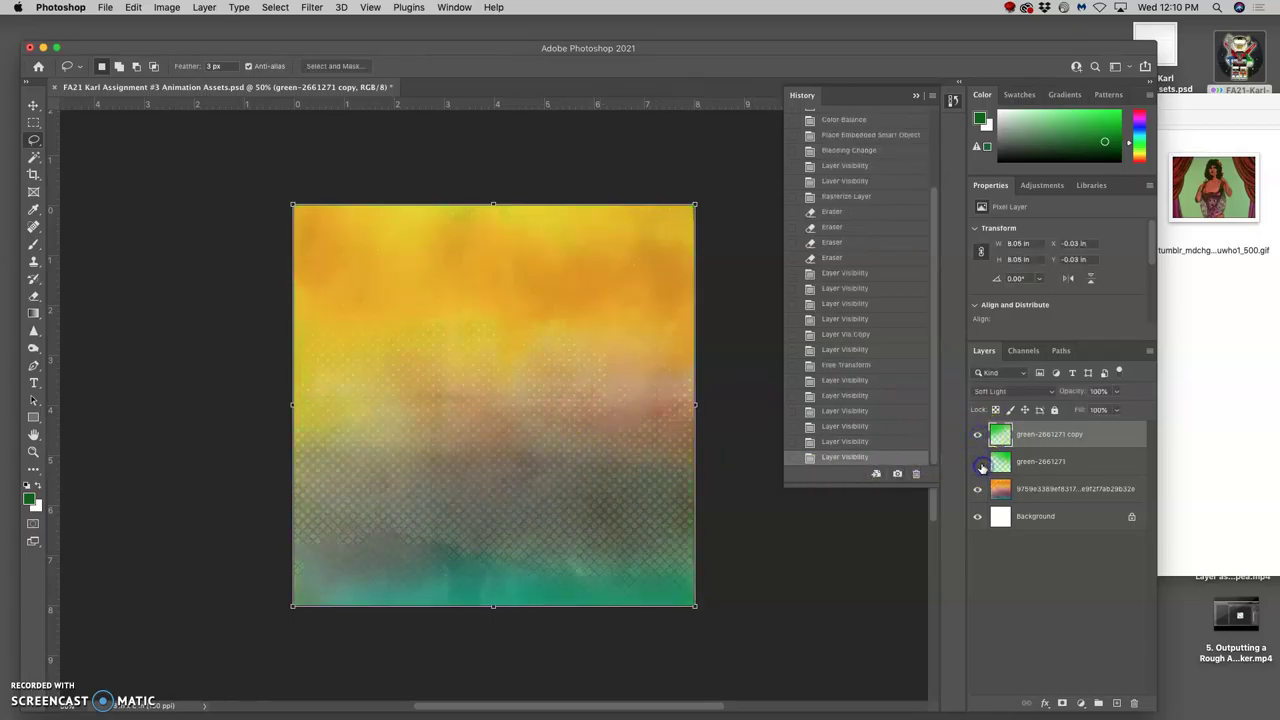
left_click(979, 462)
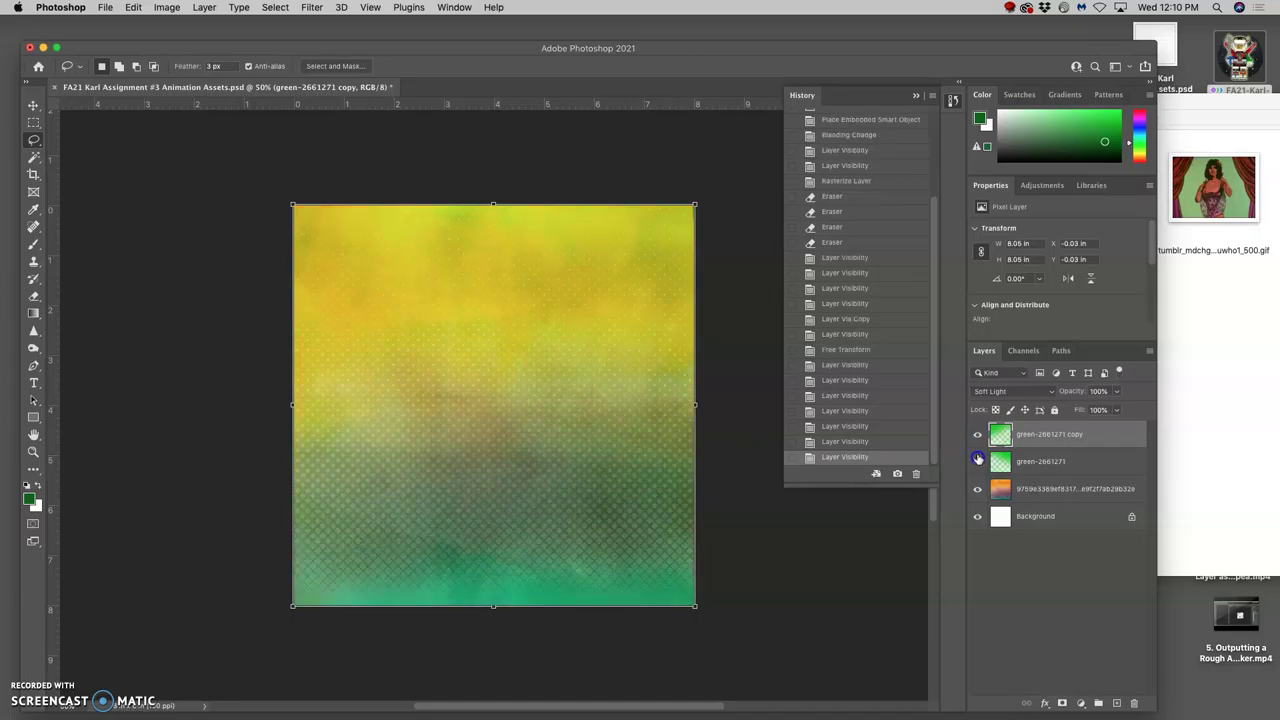
left_click(976, 435)
left_click(977, 437)
left_click(978, 463)
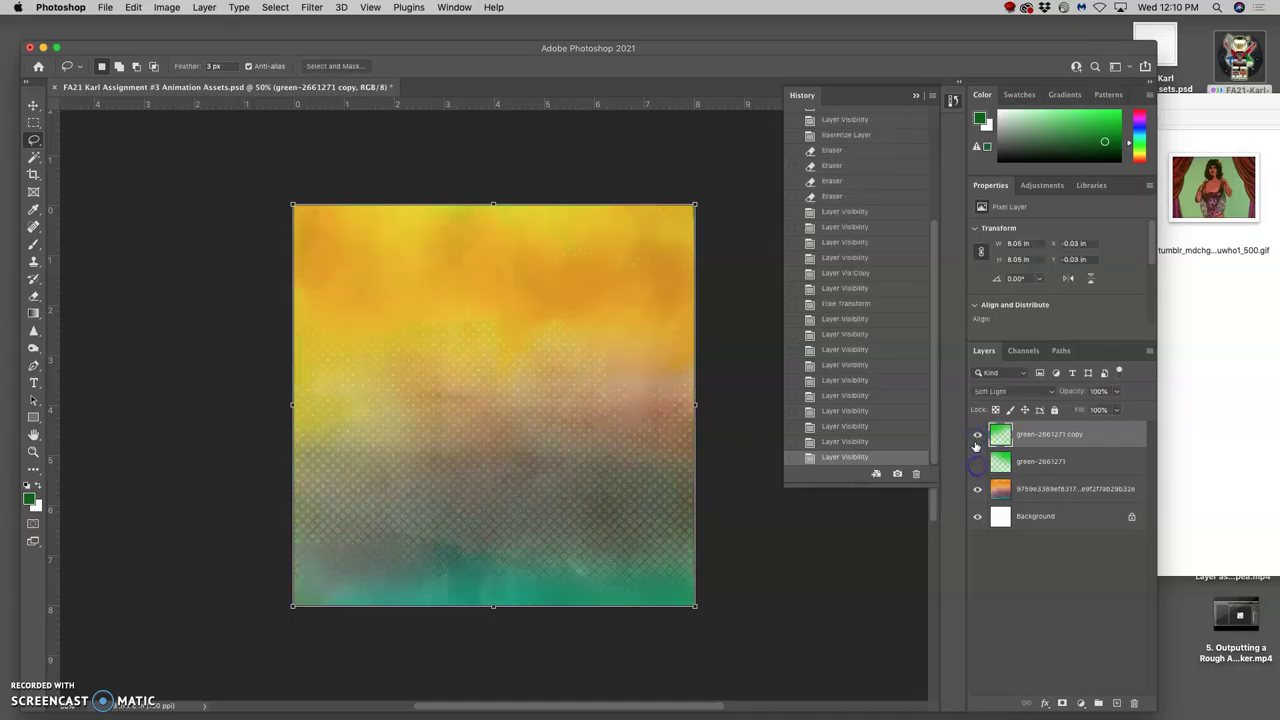
left_click(977, 437)
left_click(978, 462)
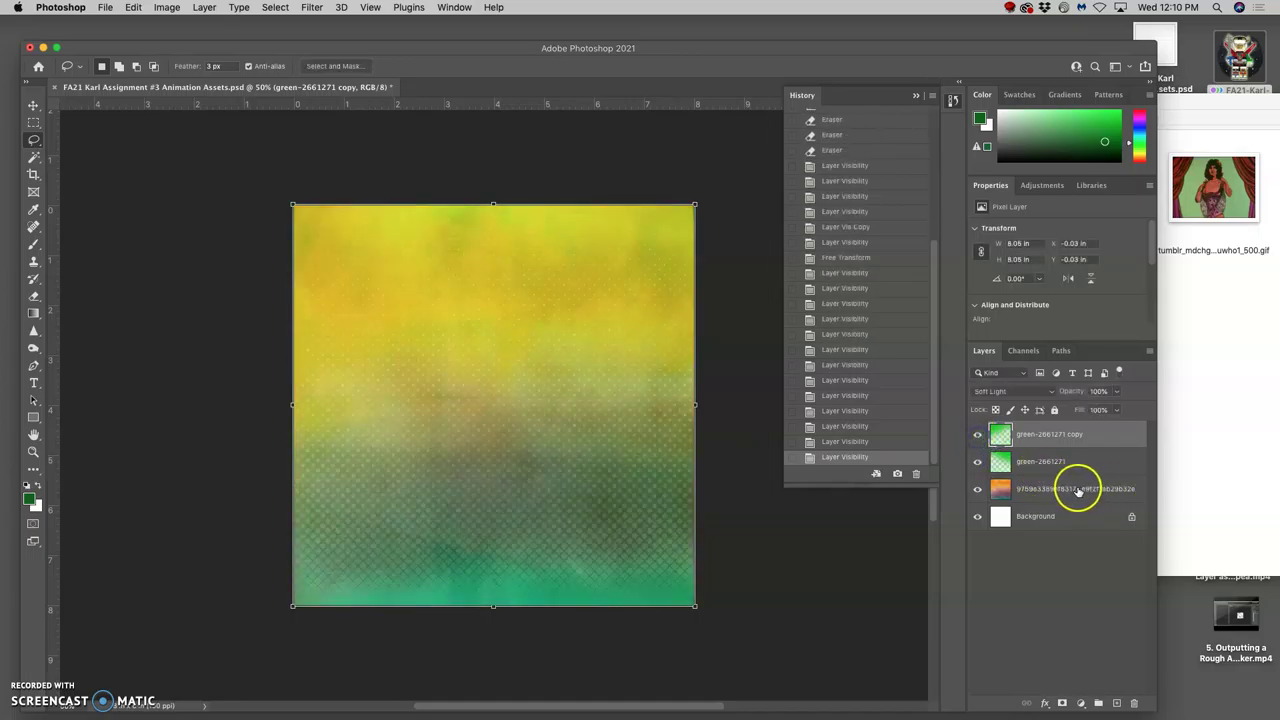
left_click(977, 437)
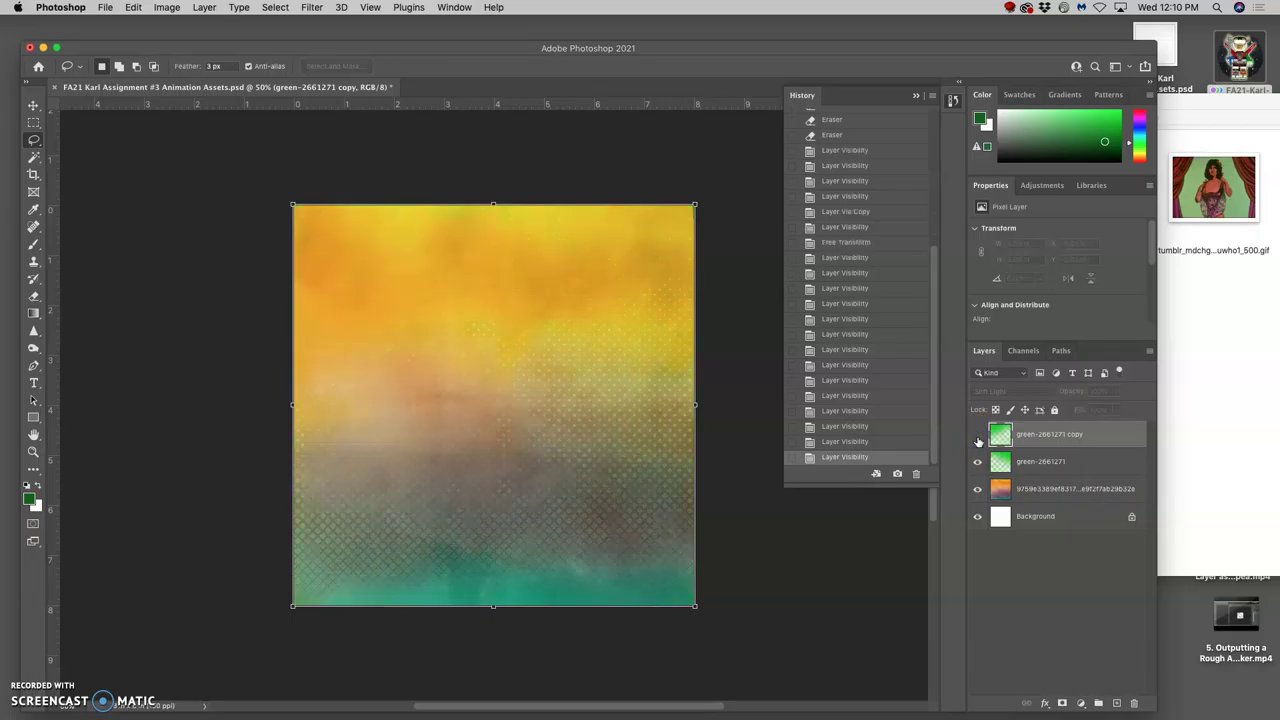
left_click(977, 437)
left_click(1043, 489)
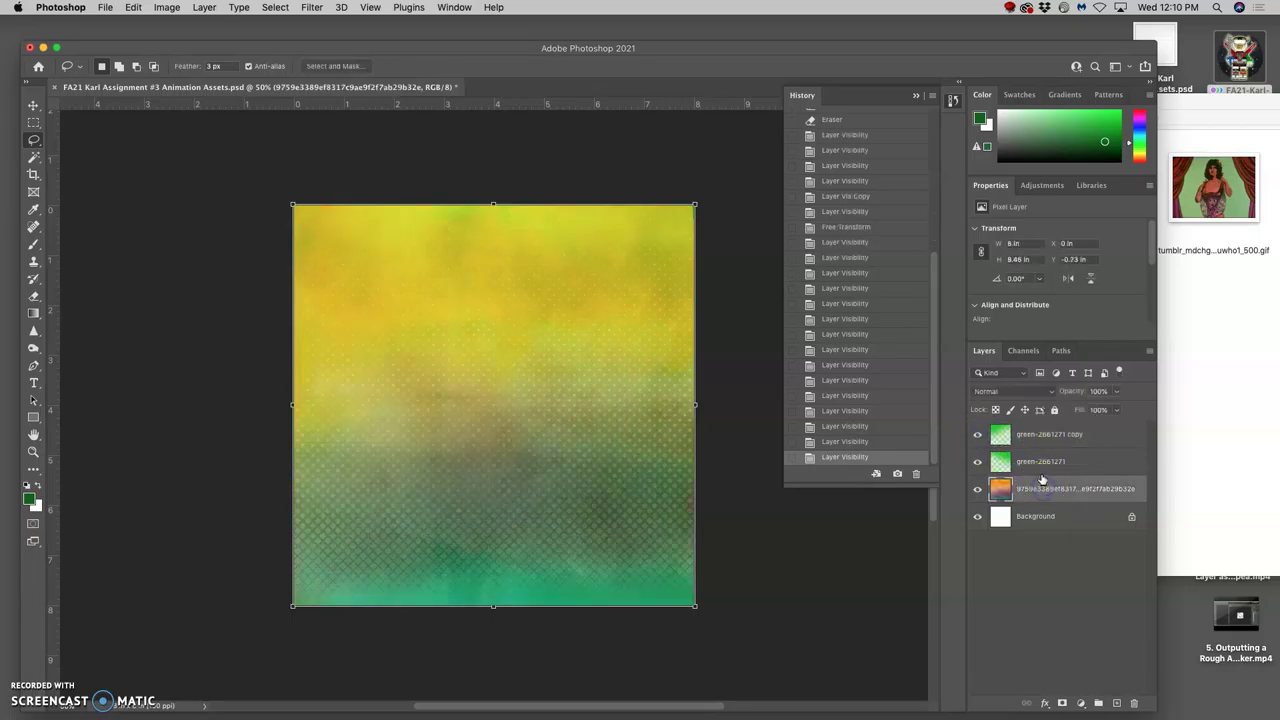
left_click(1046, 438, "shift")
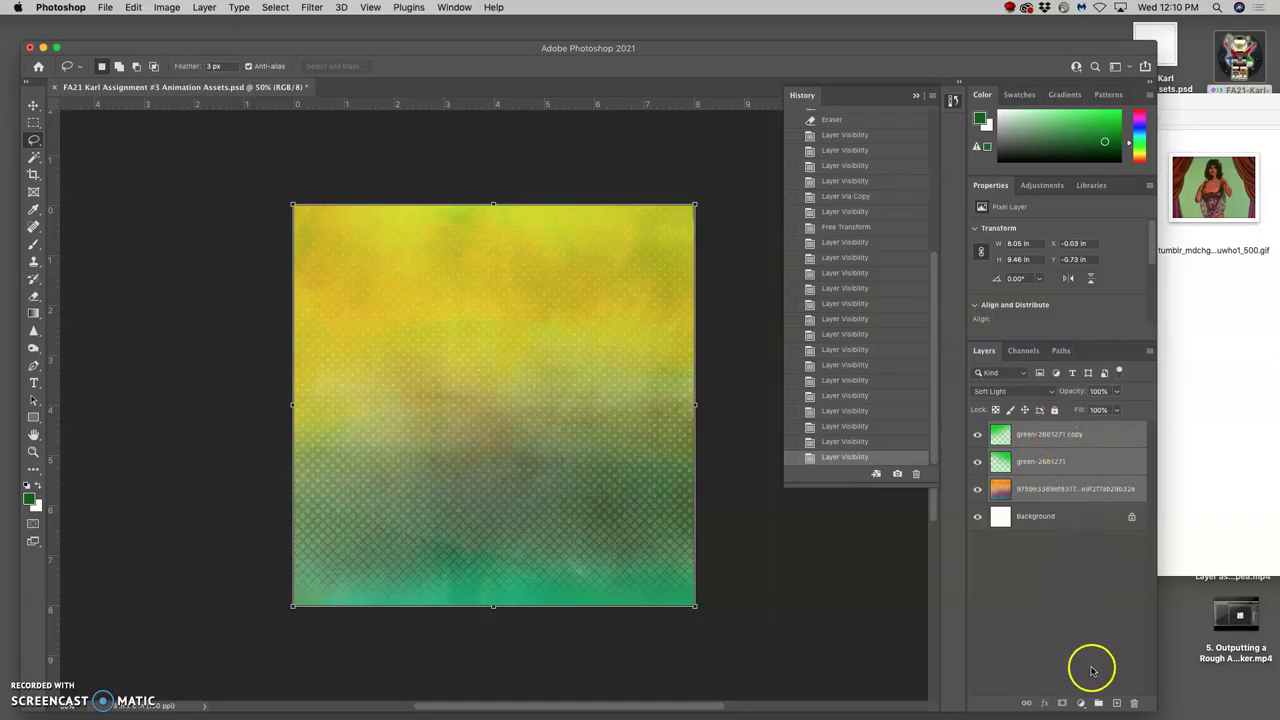
- Group the three selected layers and name the group 'Background Plates'
left_click(1099, 703)
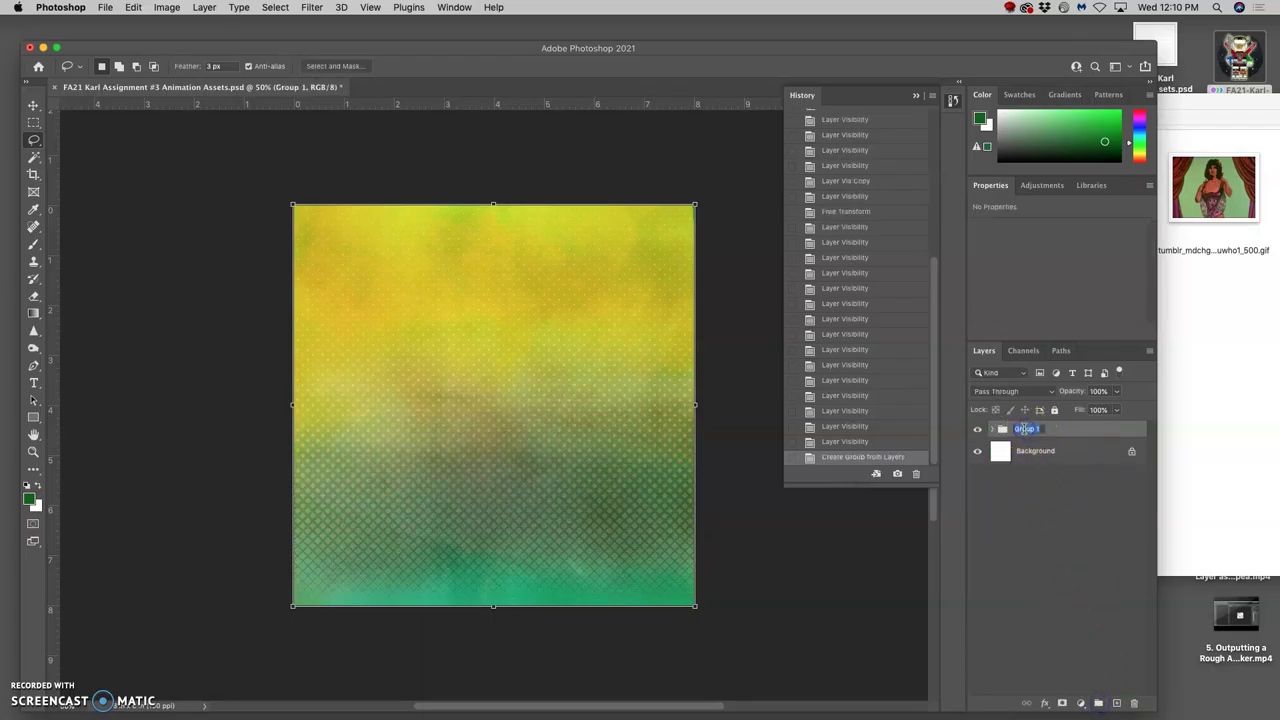
type("Background Plates")
left_click(1080, 450)
left_click(1031, 432)
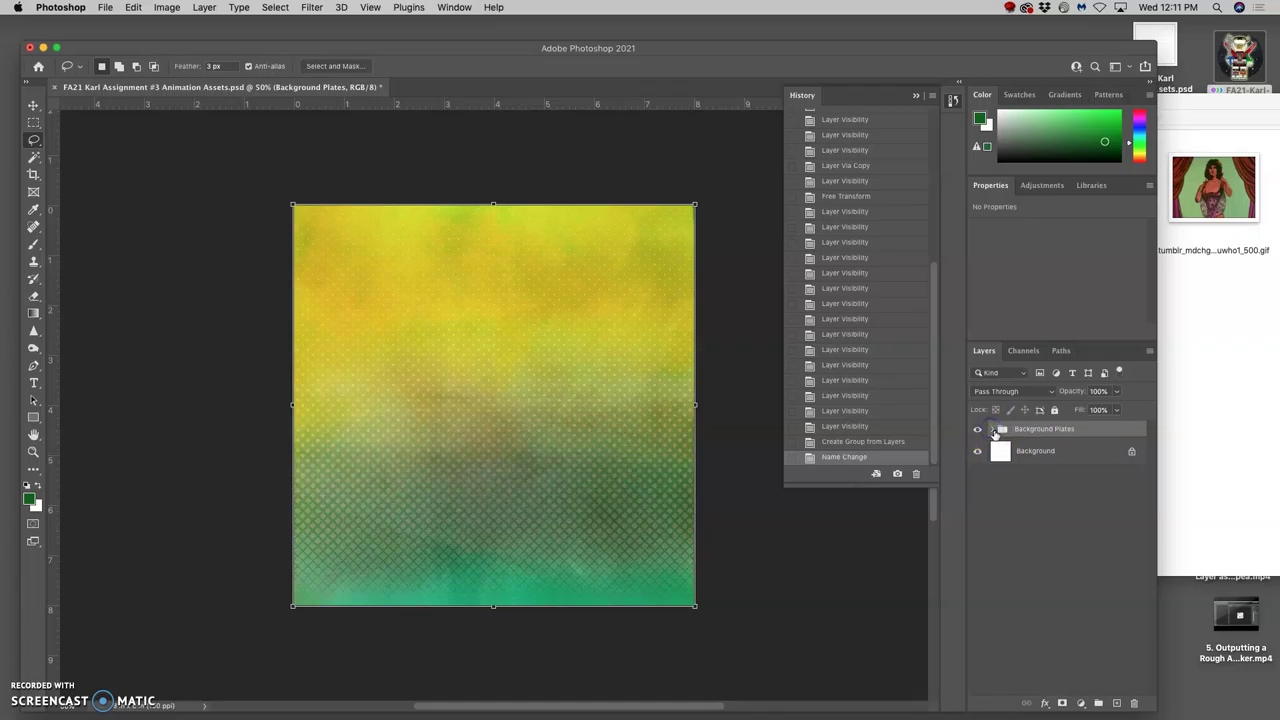
- Check both green layers inside Background Plates by toggling visibility, then collapse the group
left_click(994, 430)
left_click(979, 452)
left_click(977, 479)
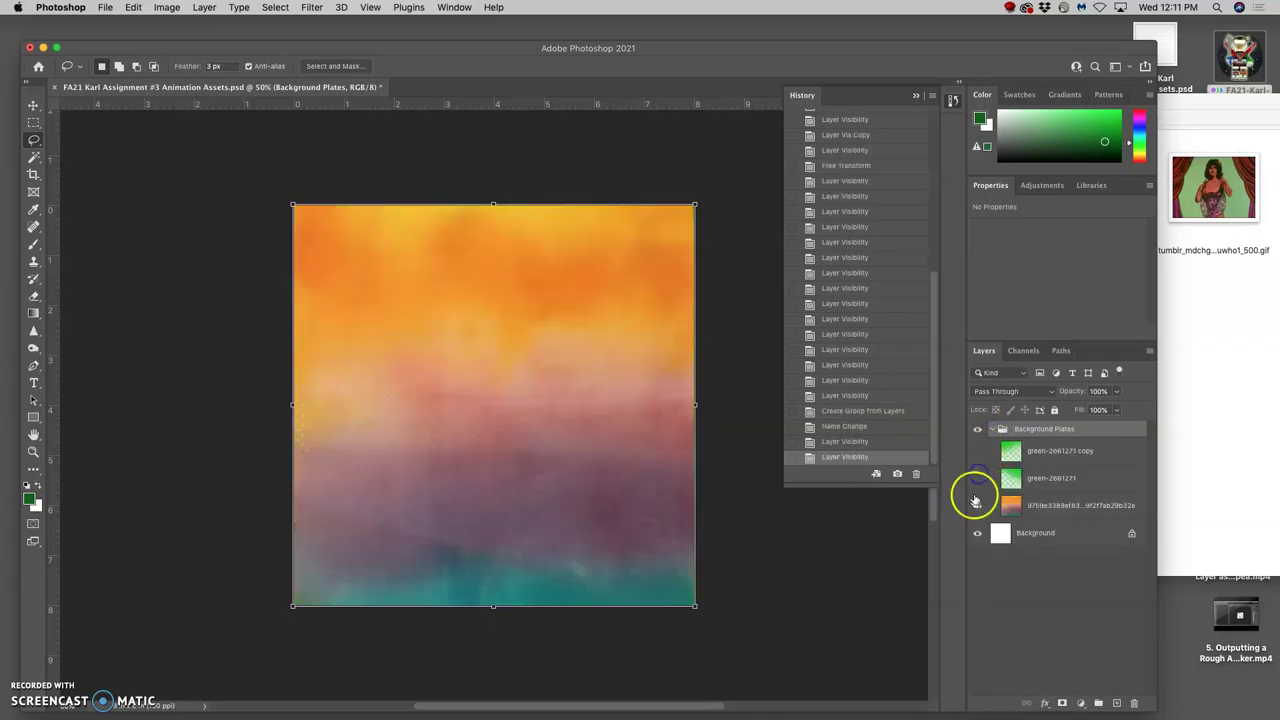
left_click(977, 479)
left_click(979, 453)
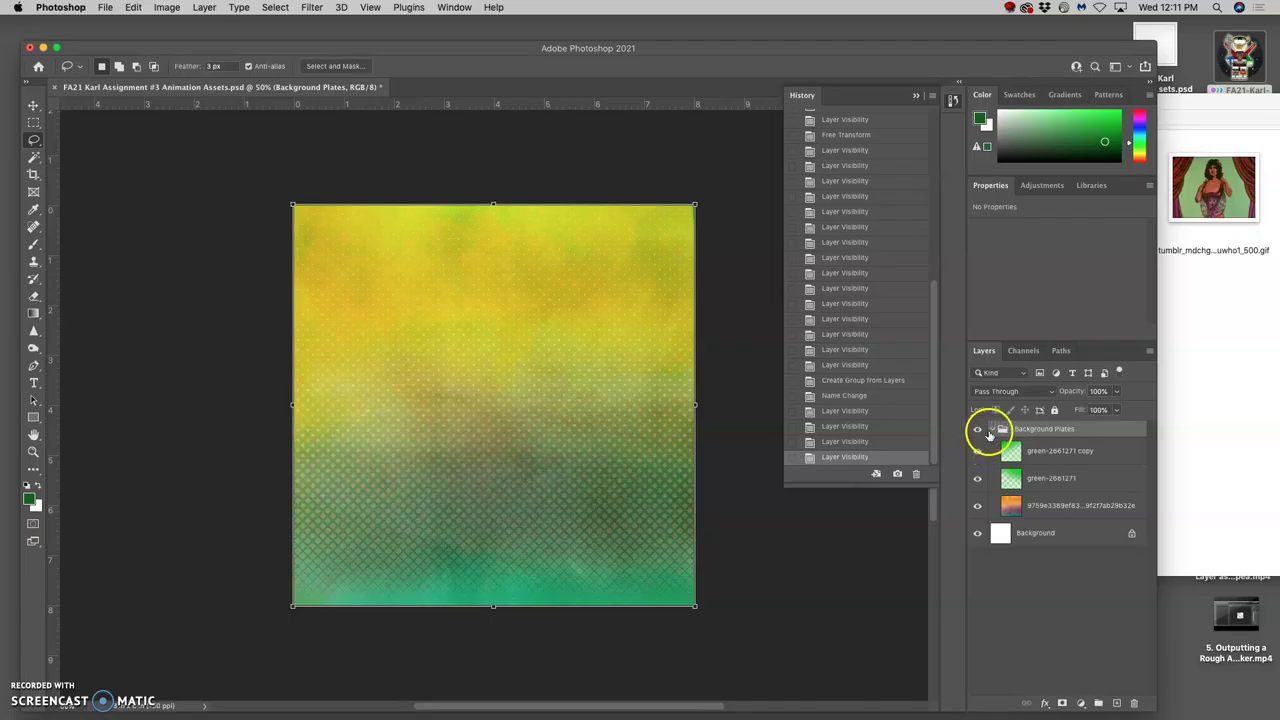
left_click(992, 429)
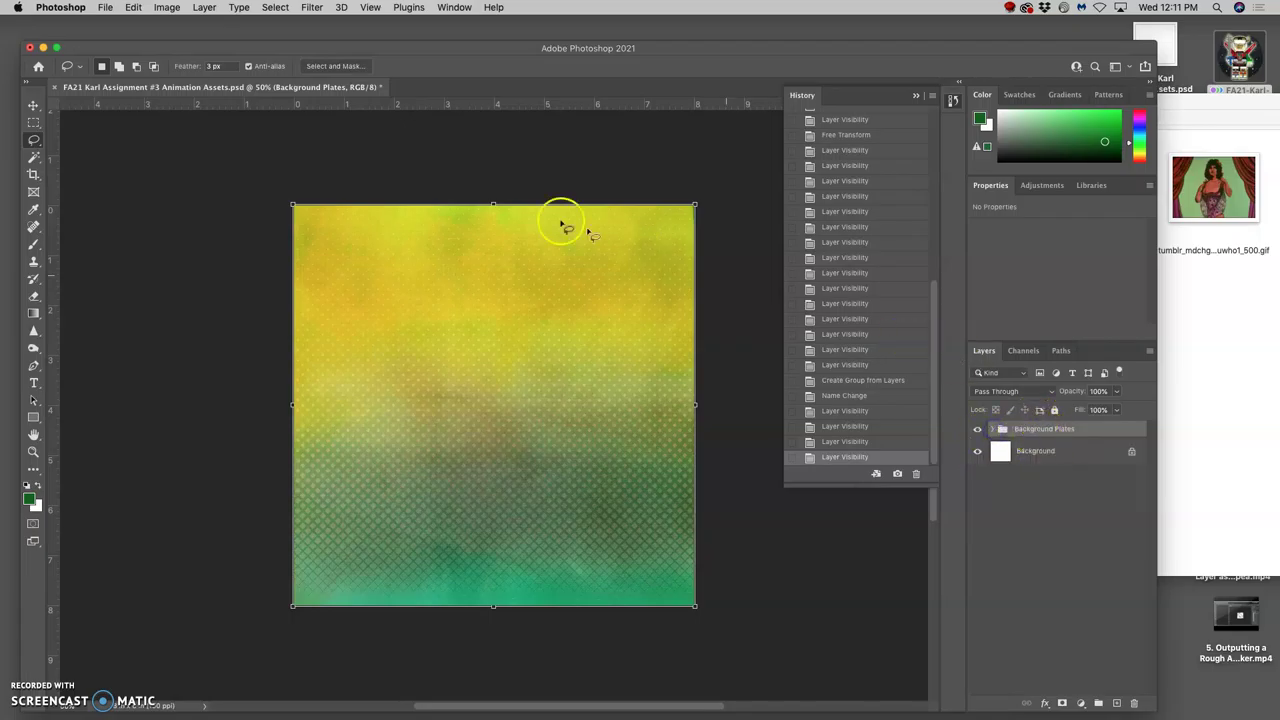
- Restore the Chrome Assignment #3 page from the Dock, briefly switching to Photoshop and back
mouse_move(3, 199)
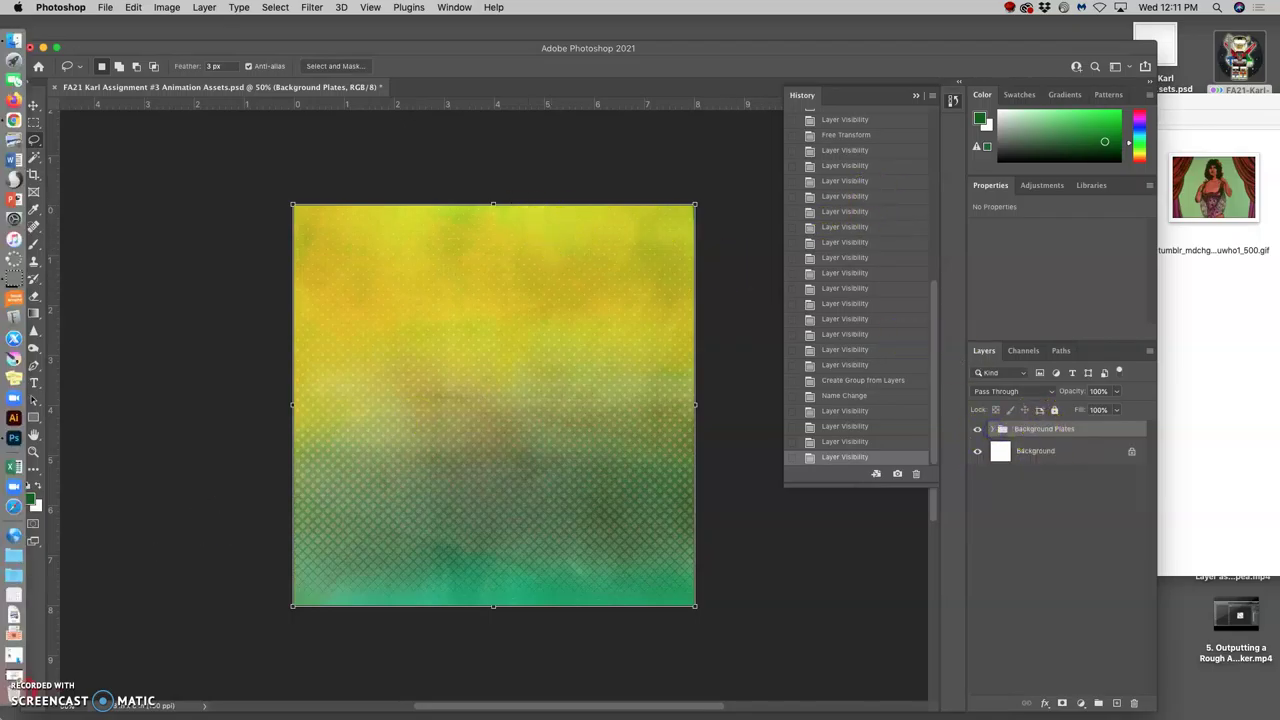
left_click(14, 676)
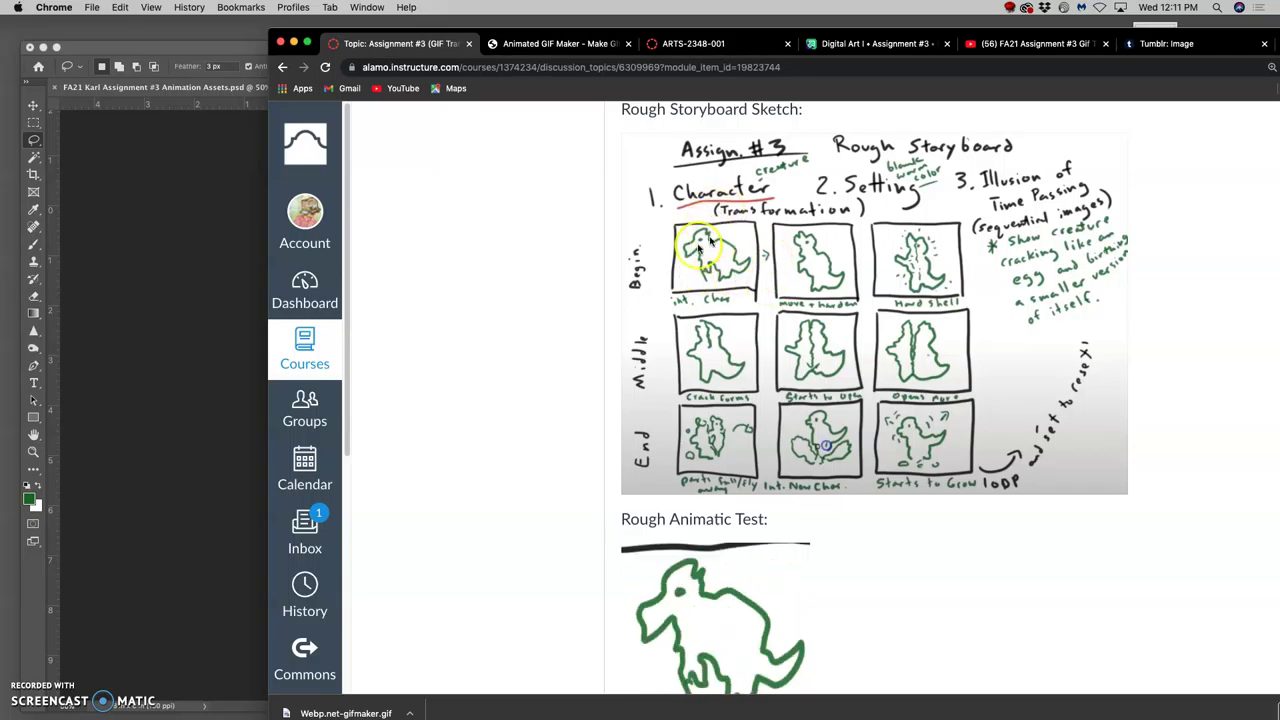
left_click(196, 314)
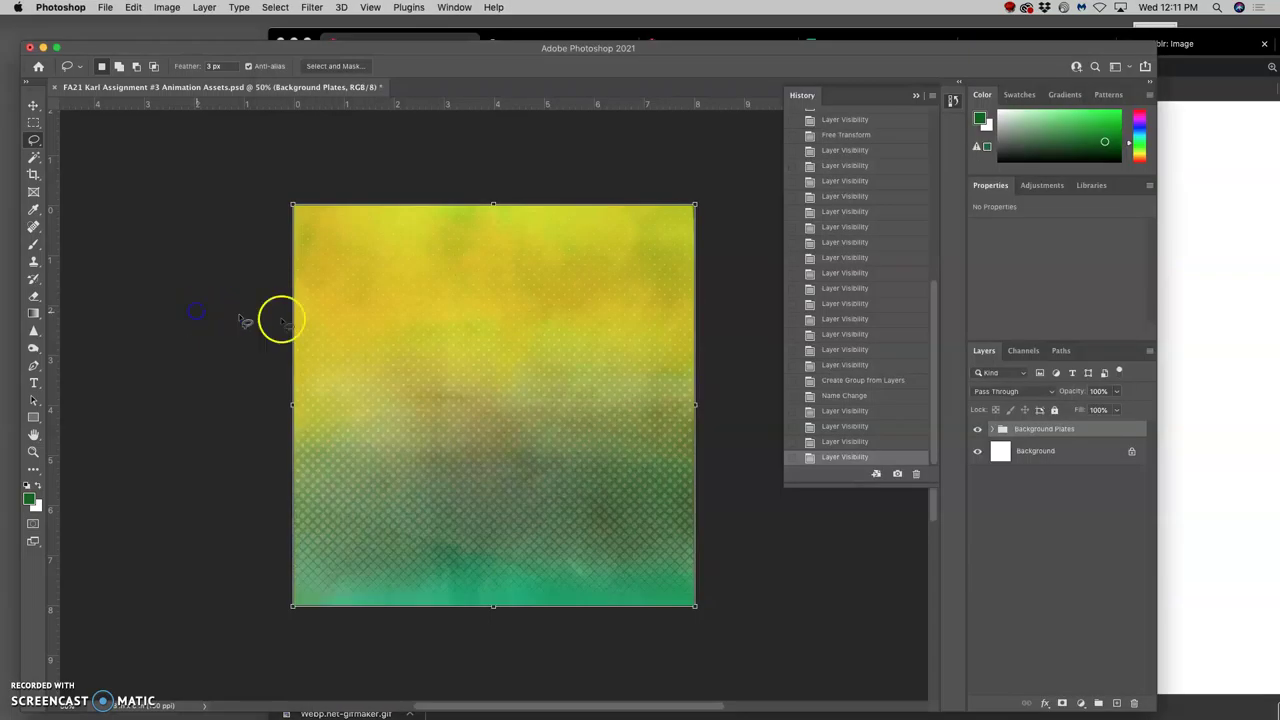
left_click(1243, 325)
- Drag the creature composite PNG from Animation Assets in Finder onto the Photoshop canvas
left_click(293, 43)
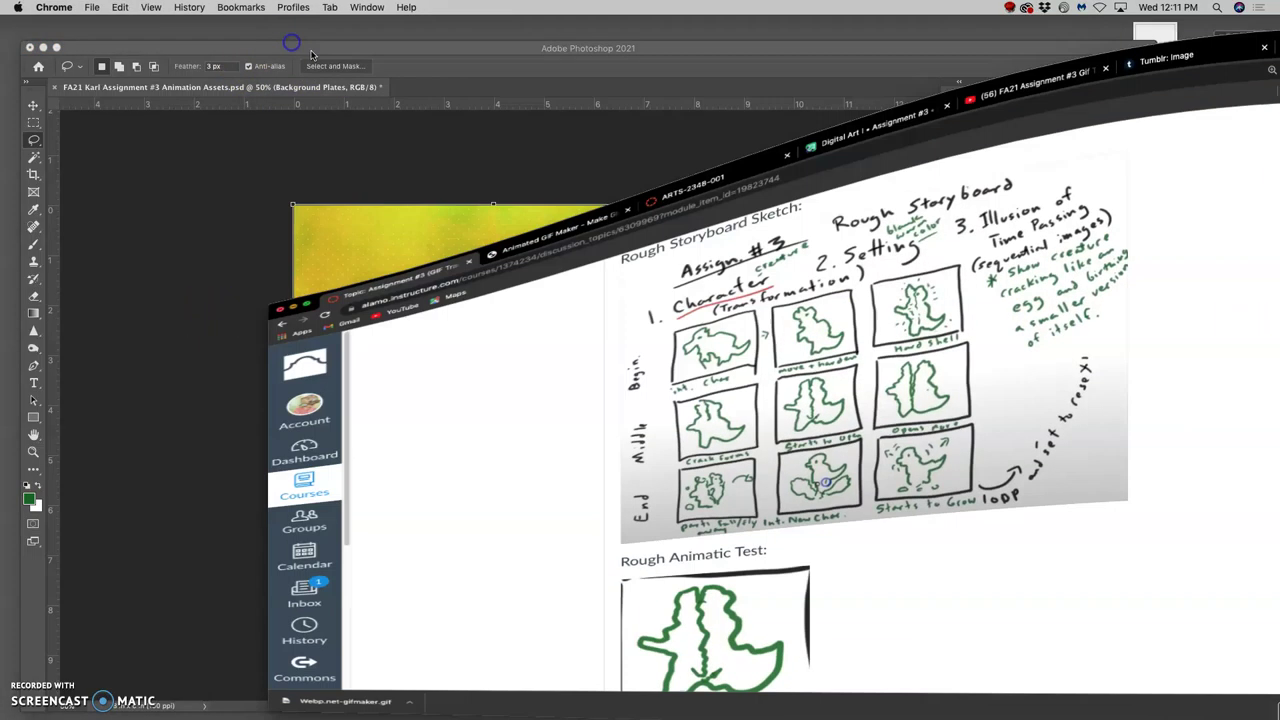
left_click(1188, 298)
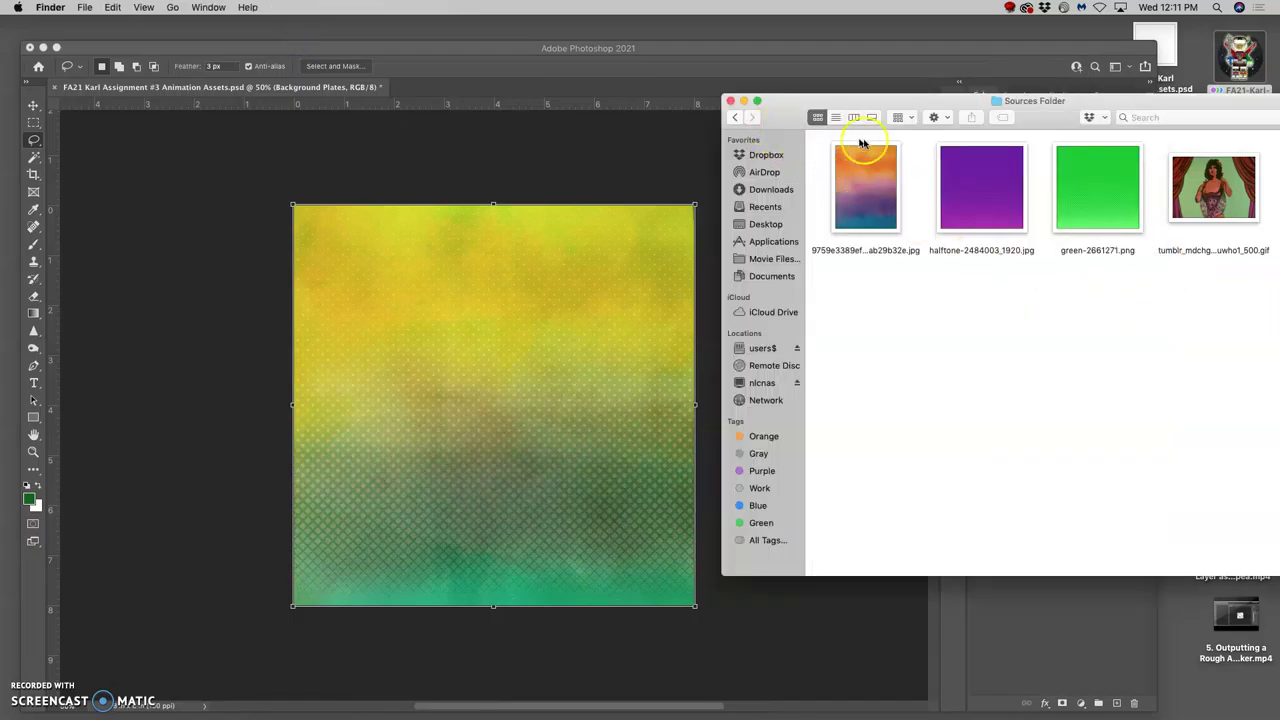
left_click_drag(1034, 108, 985, 120)
left_click(676, 122)
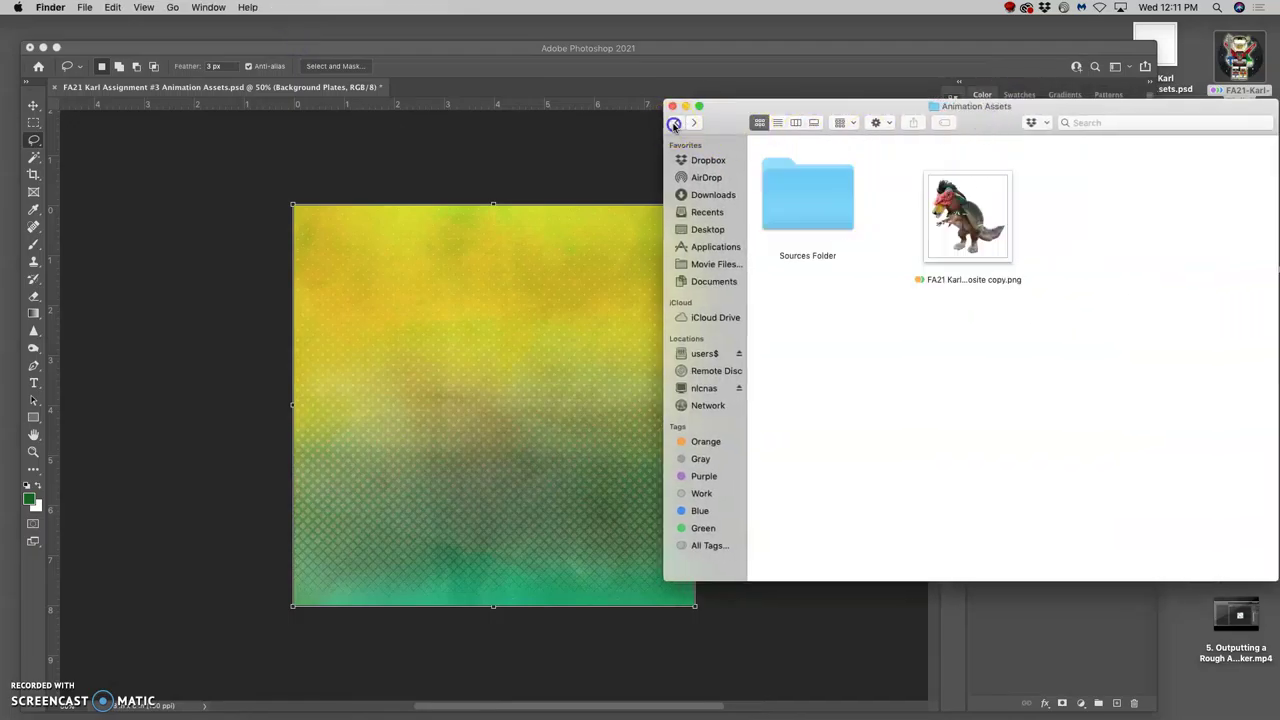
left_click_drag(972, 205, 523, 430)
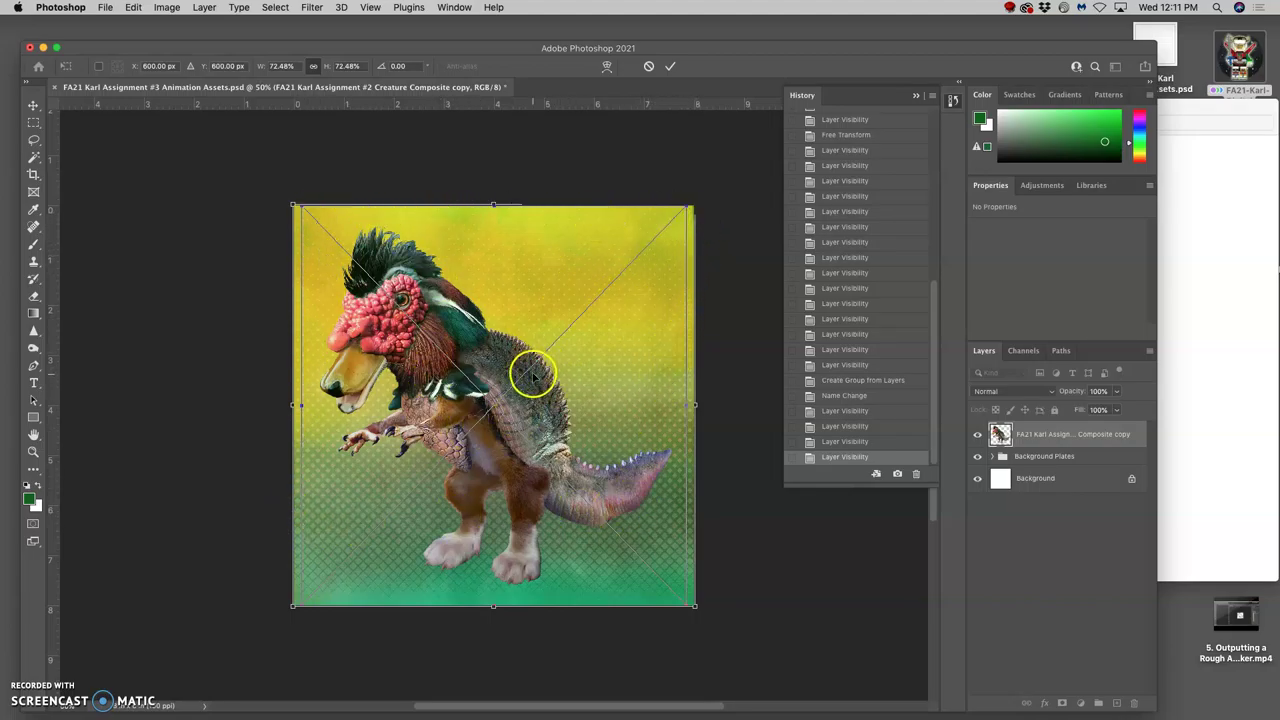
- Commit the placed creature composite as a smart object
left_click(166, 8)
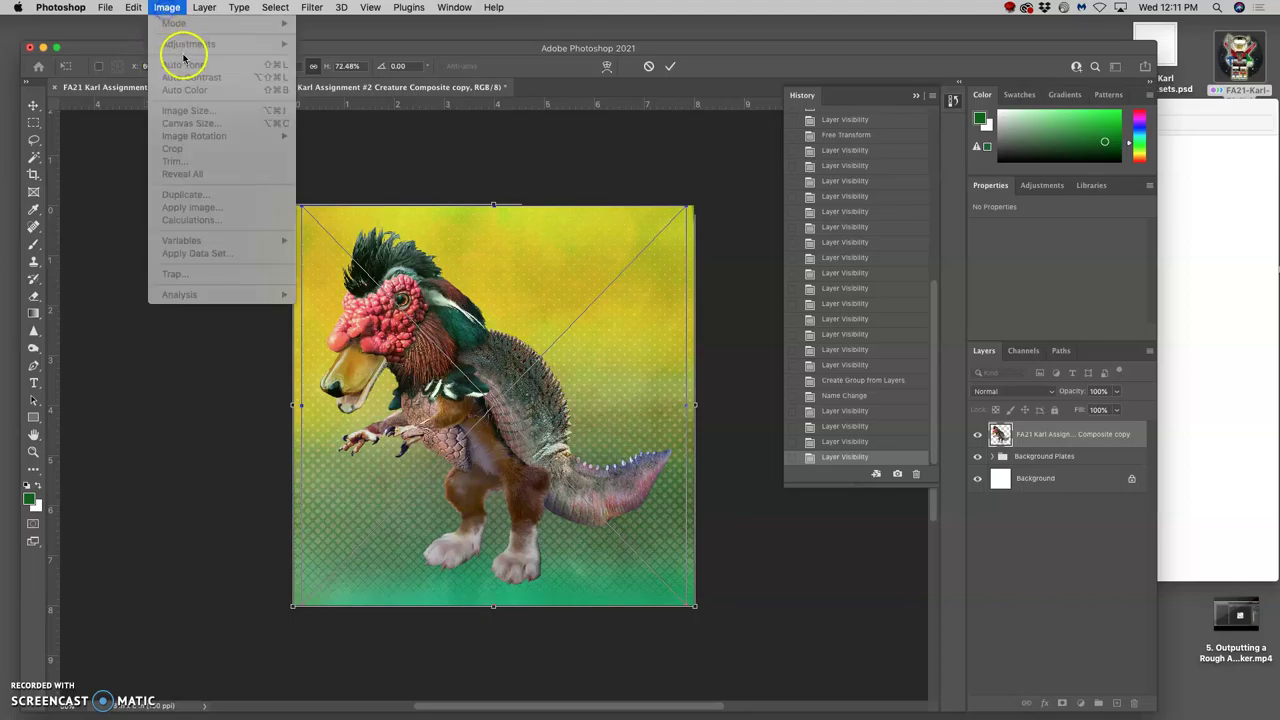
left_click(466, 221)
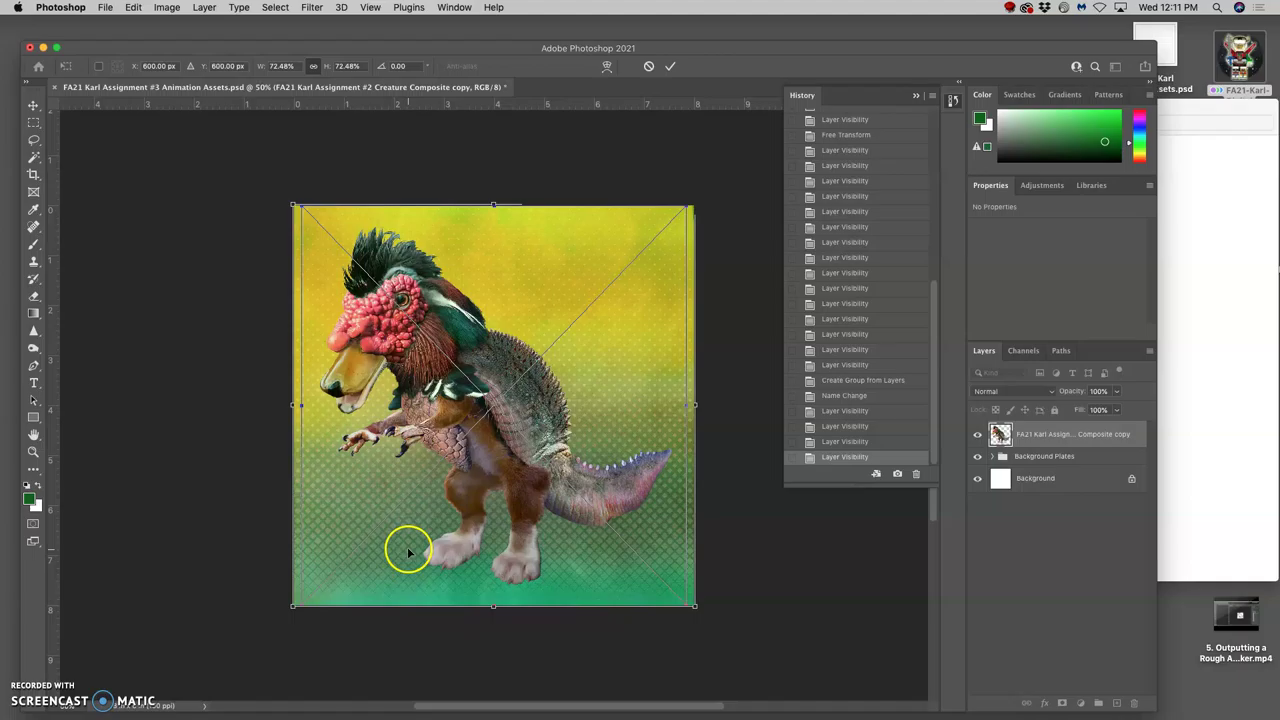
key("Return")
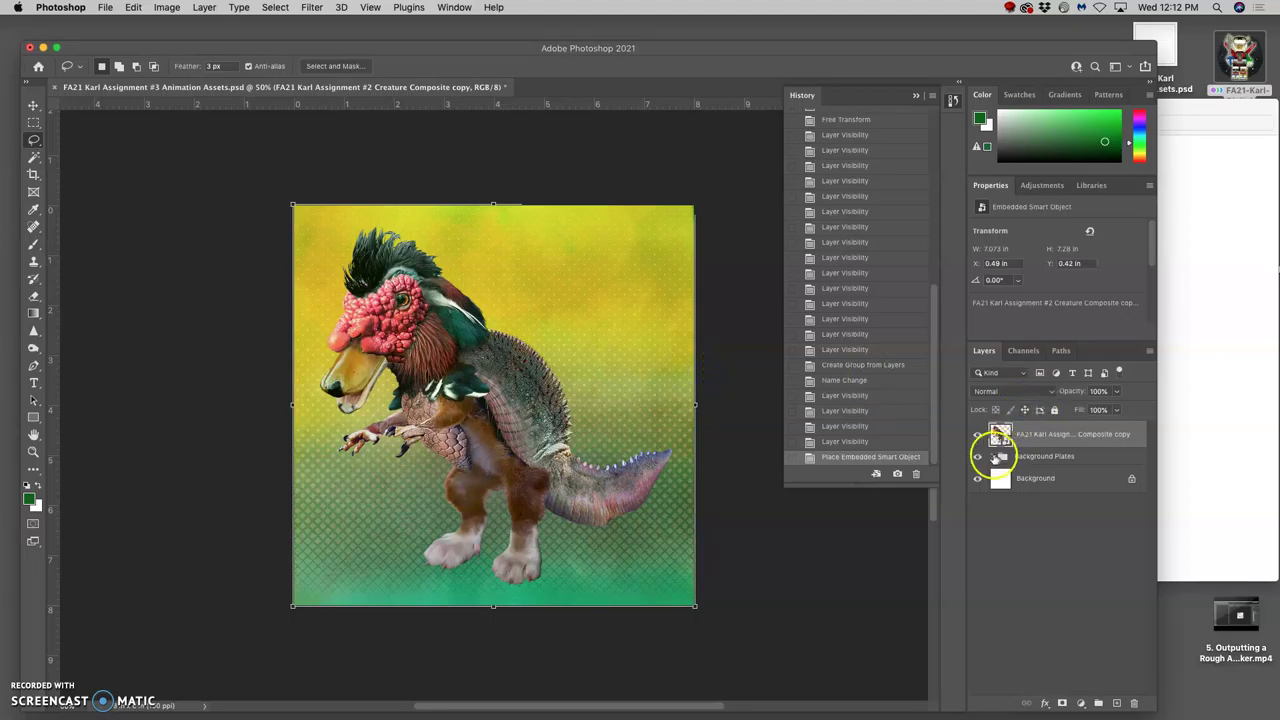
- Hide the green-2661271 copy inside Background Plates, leaving an orange-to-teal backdrop
left_click(991, 457)
left_click(977, 479)
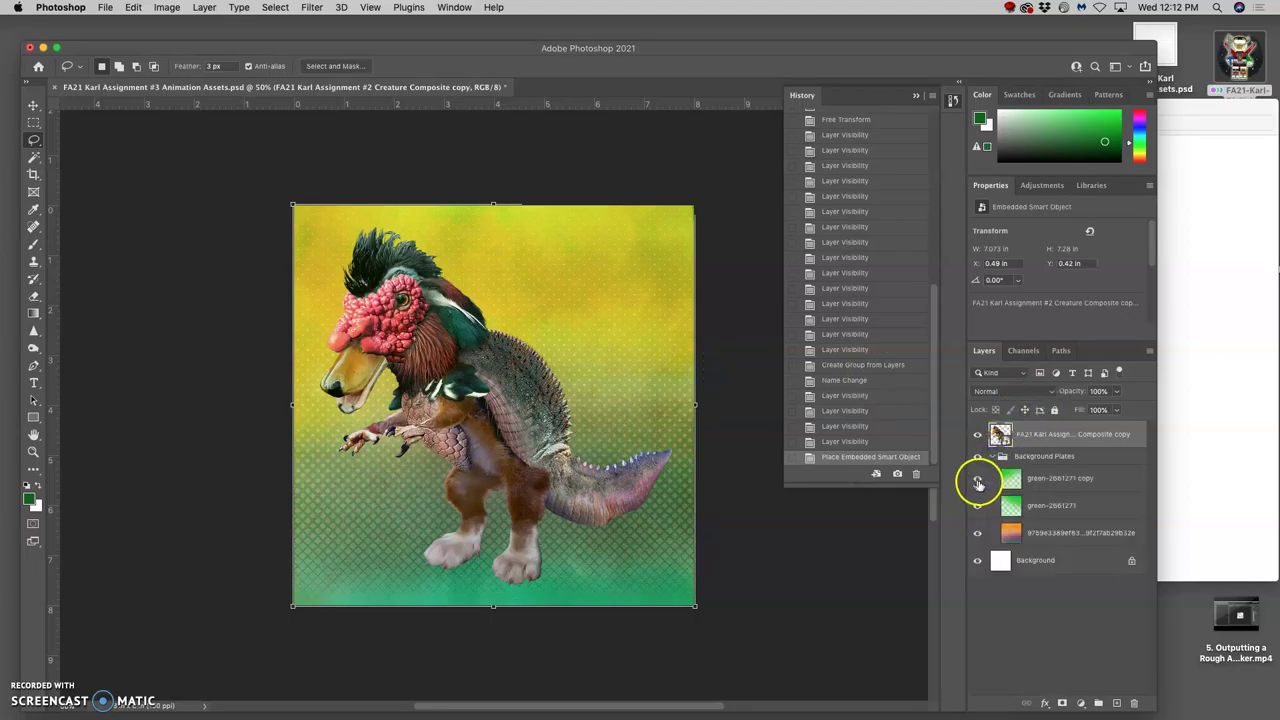
left_click(978, 505)
left_click(978, 505)
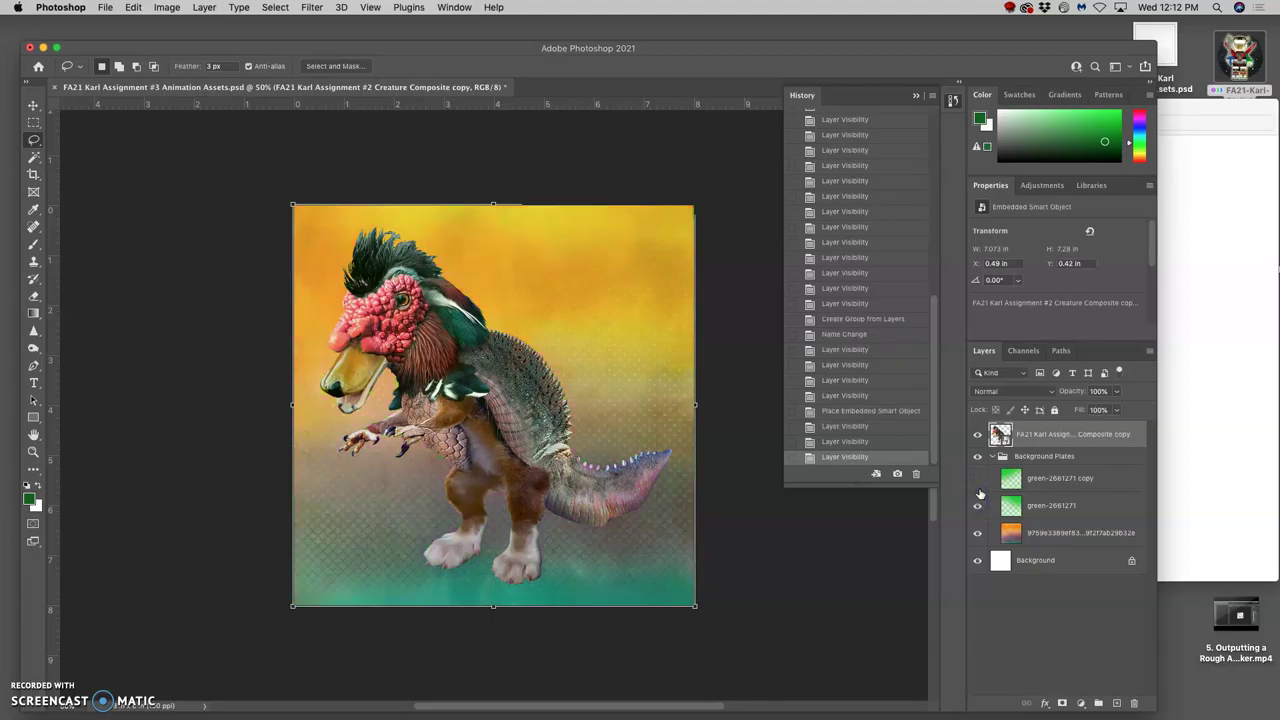
left_click(980, 455)
left_click(991, 457)
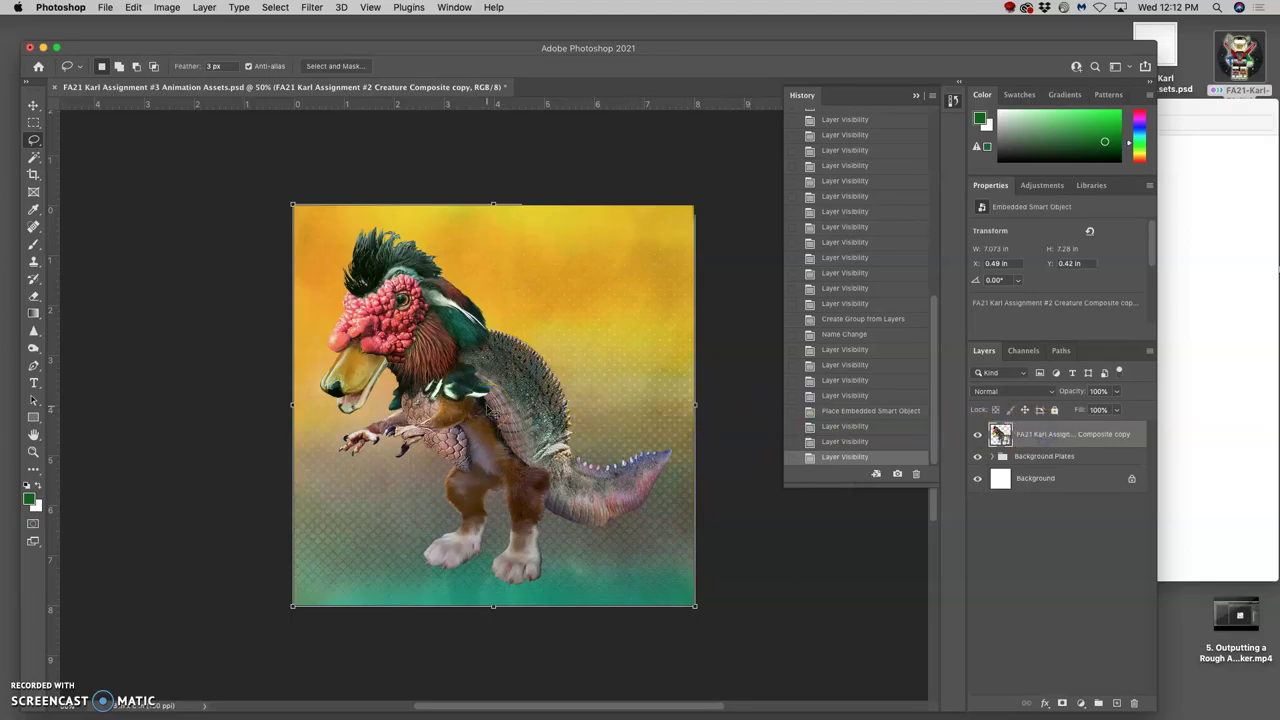
- Scale the creature to 66.6% and shift it up and to the right
key("ctrl+t")
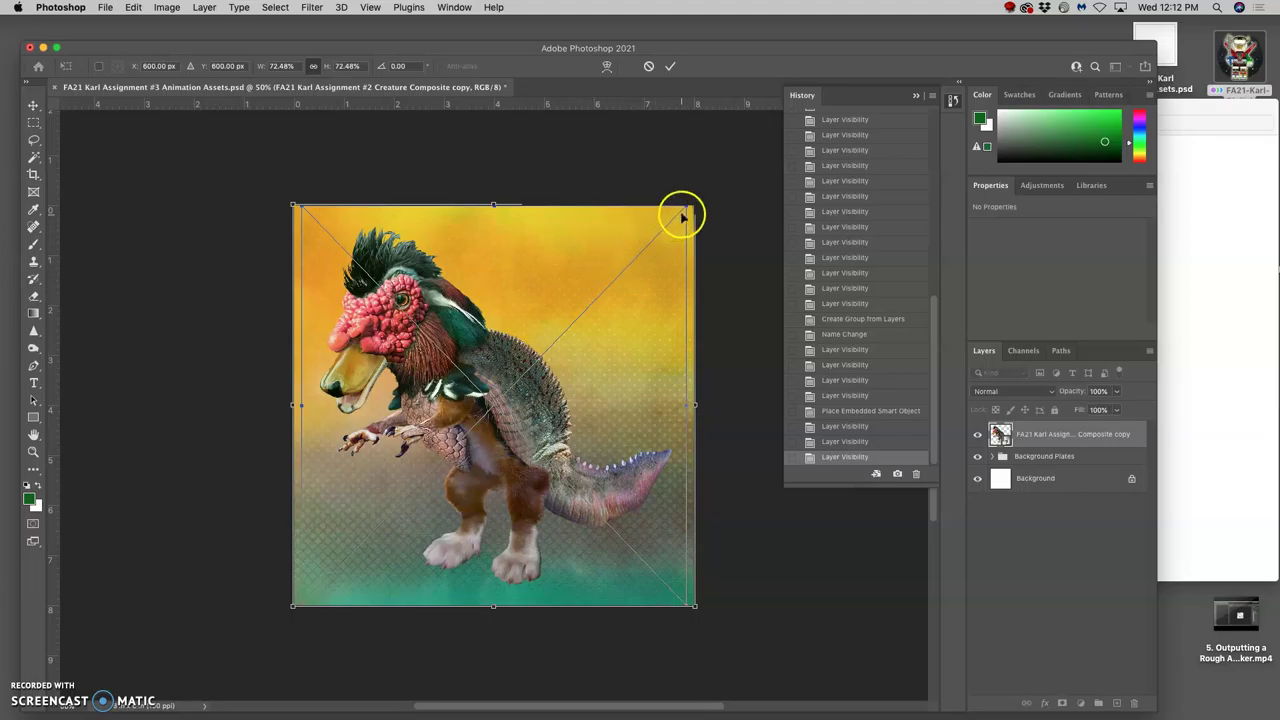
left_click_drag(686, 207, 630, 252)
left_click_drag(483, 380, 497, 368)
left_click_drag(661, 241, 681, 224)
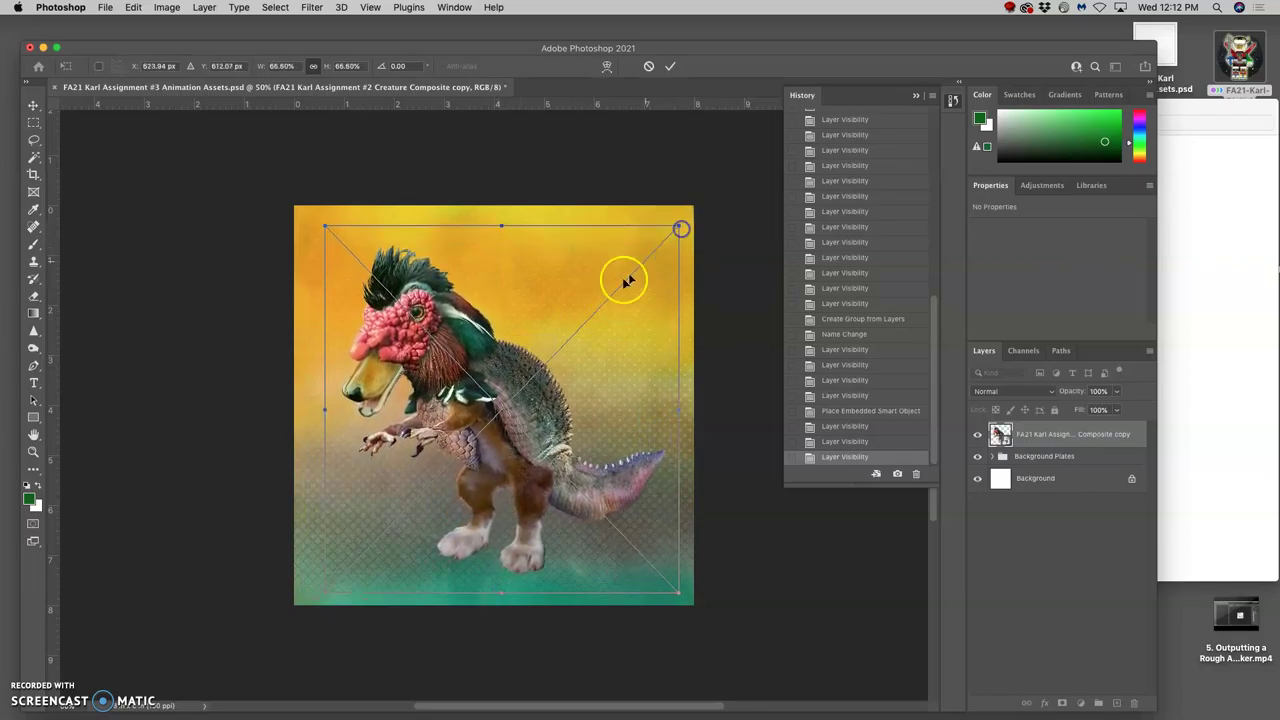
left_click_drag(509, 360, 508, 364)
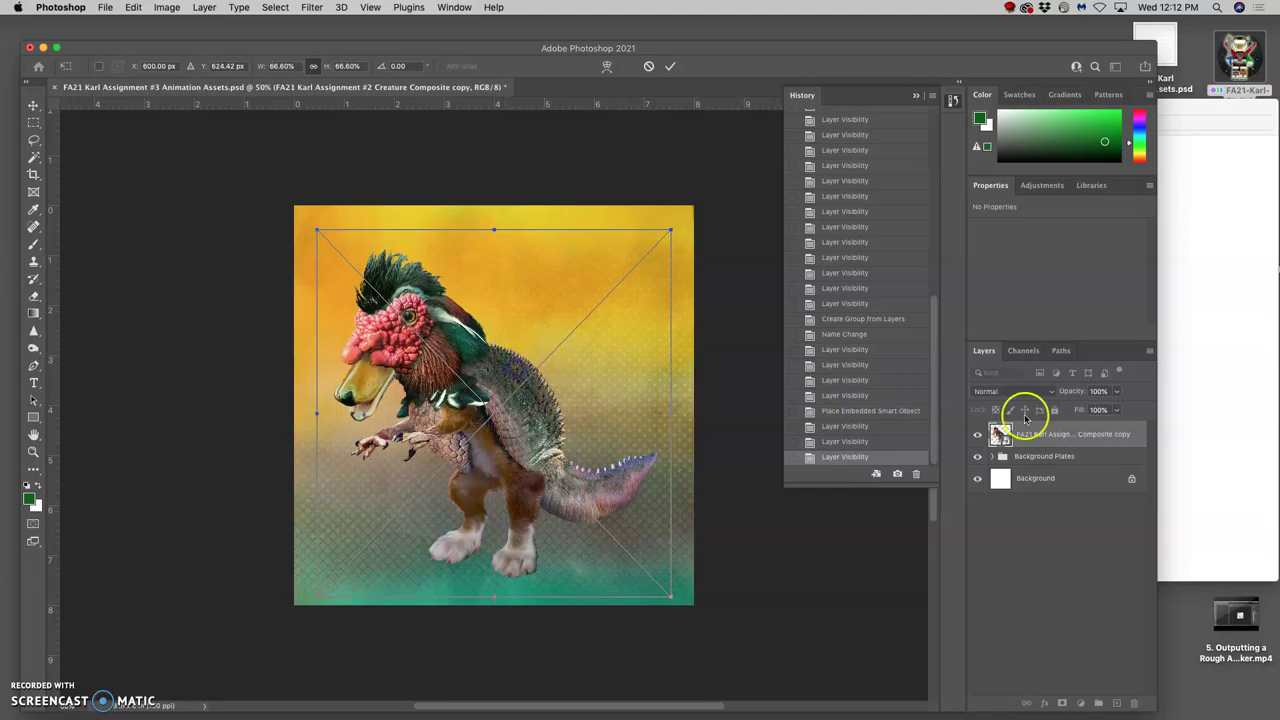
- Rasterize the creature layer into a plain pixel layer
right_click(1044, 445)
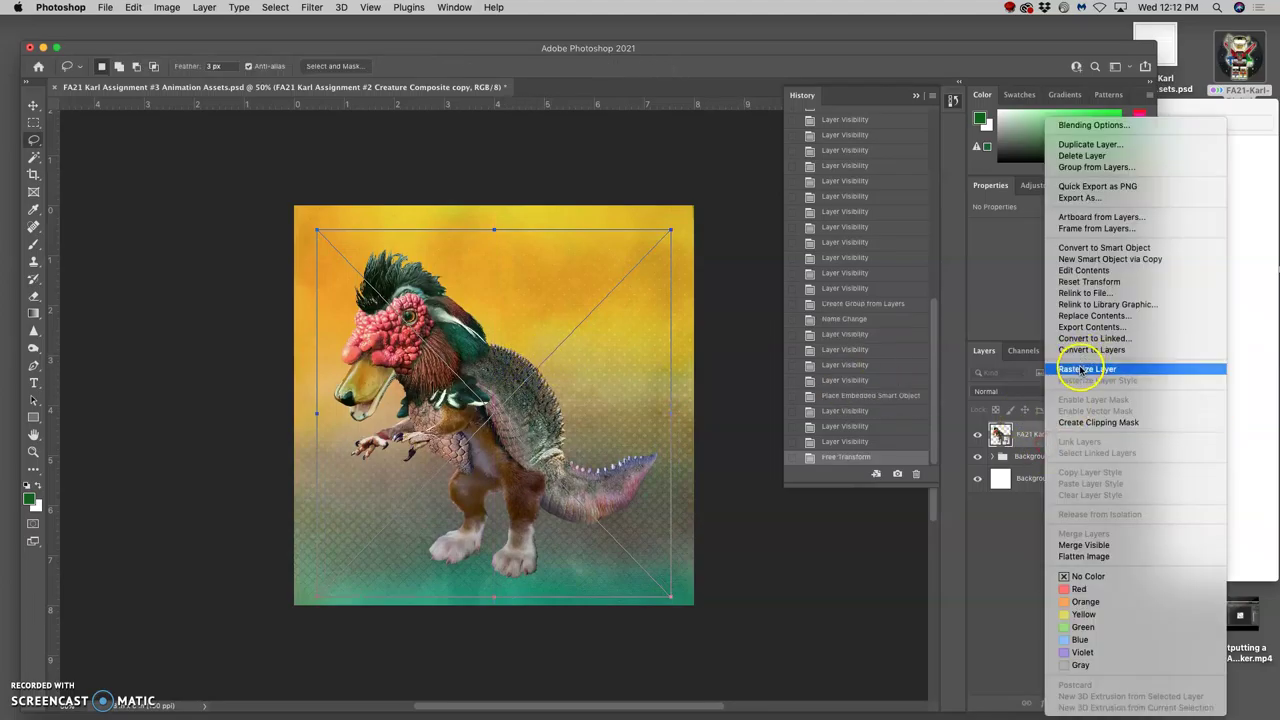
left_click(1077, 366)
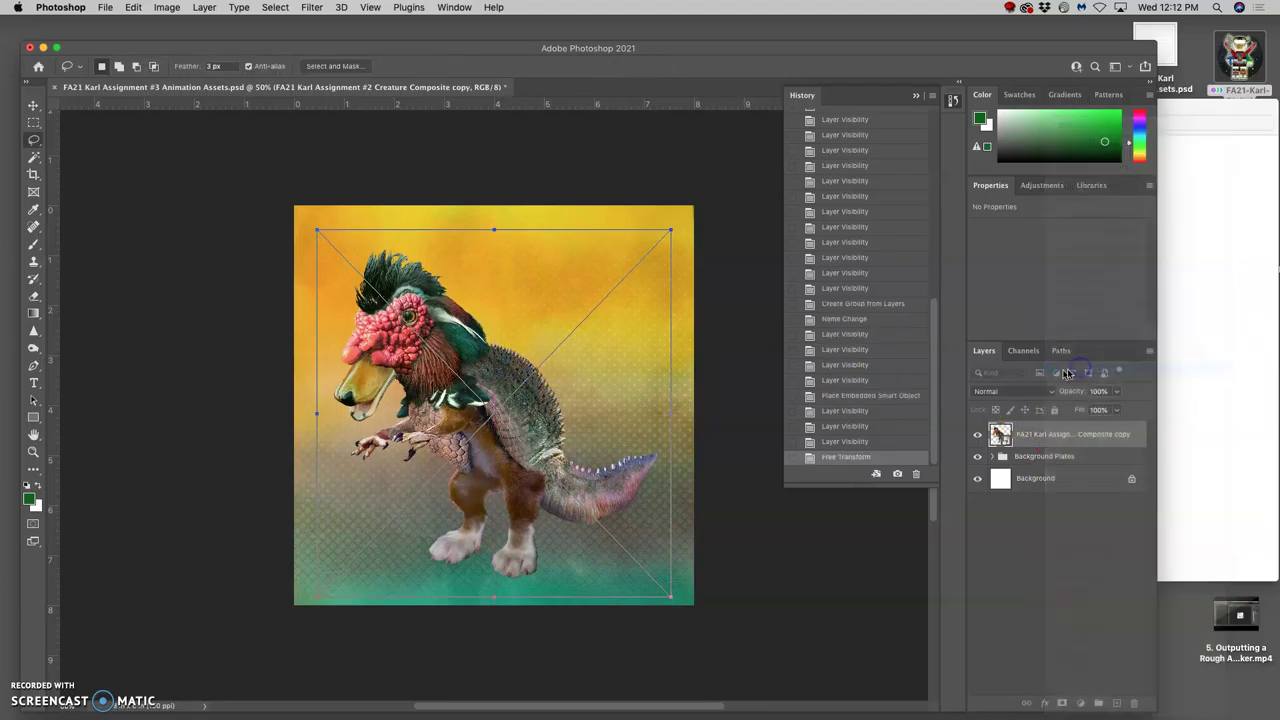
left_click(706, 385)
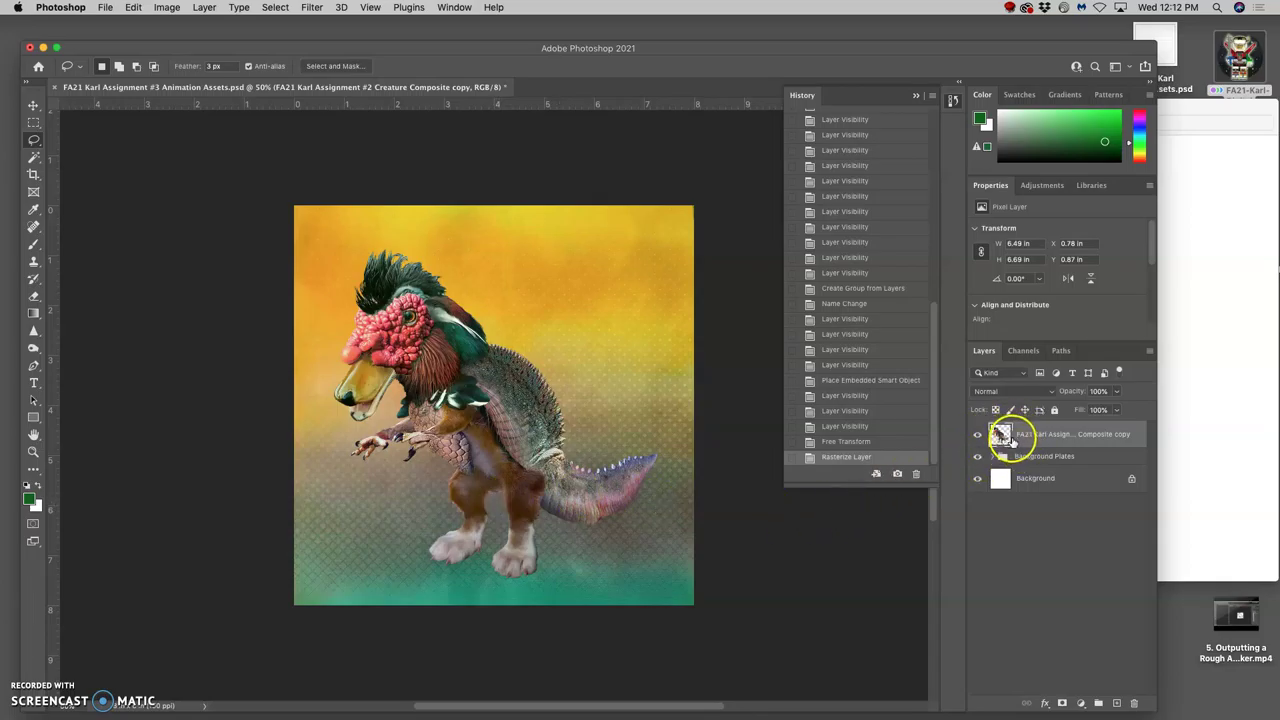
- Add a new Layer 1 filled with 50% gray and set it to Overlay blending
left_click(1118, 704)
left_click(141, 8)
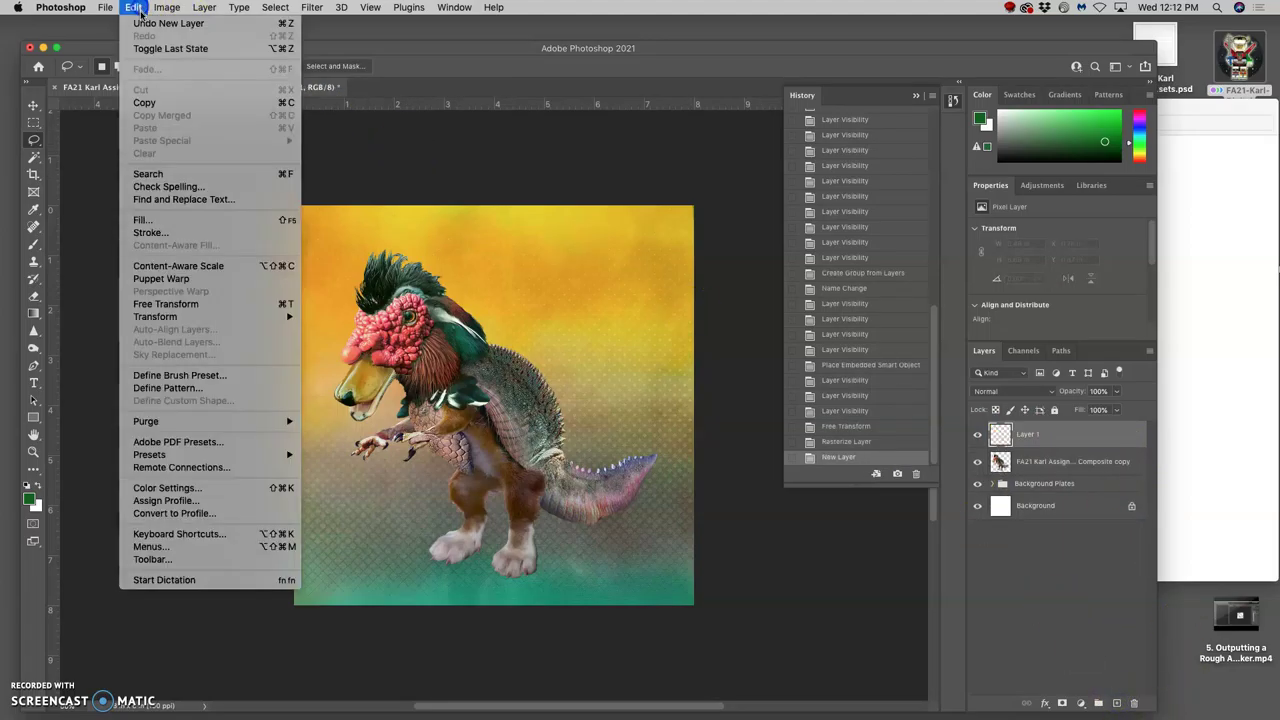
left_click(145, 219)
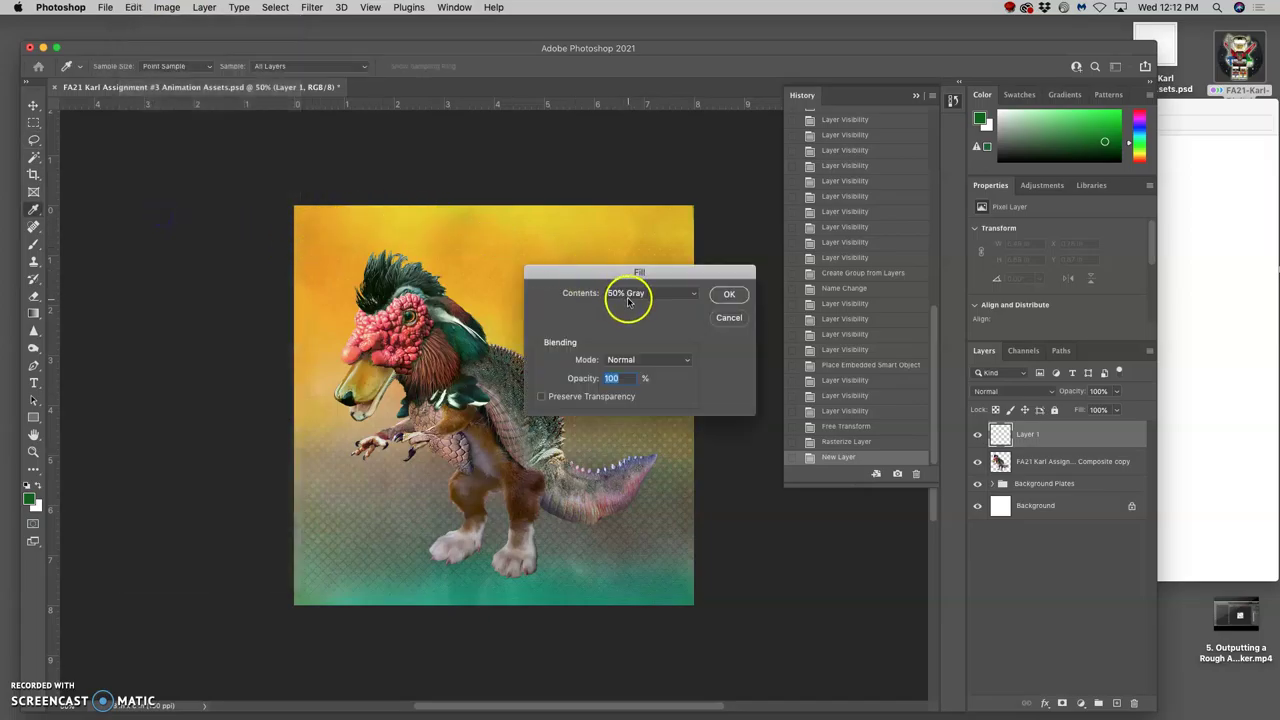
left_click(726, 295)
left_click(1007, 391)
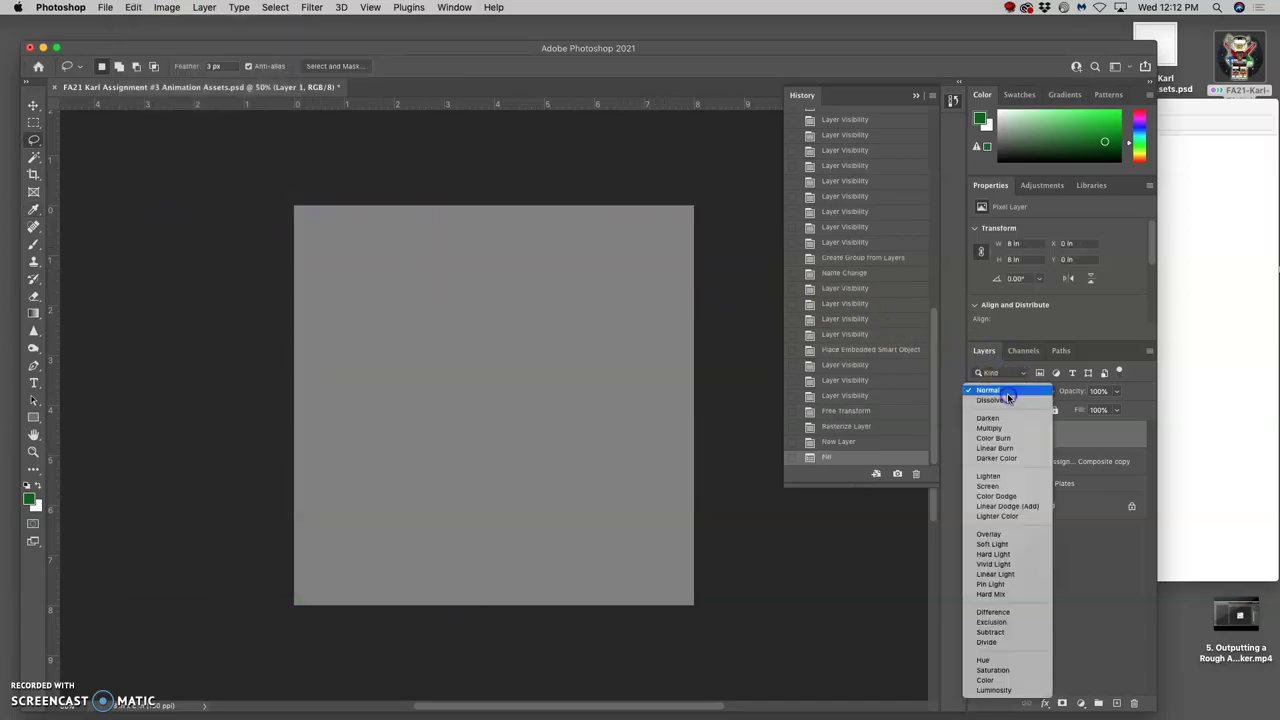
left_click(1007, 536)
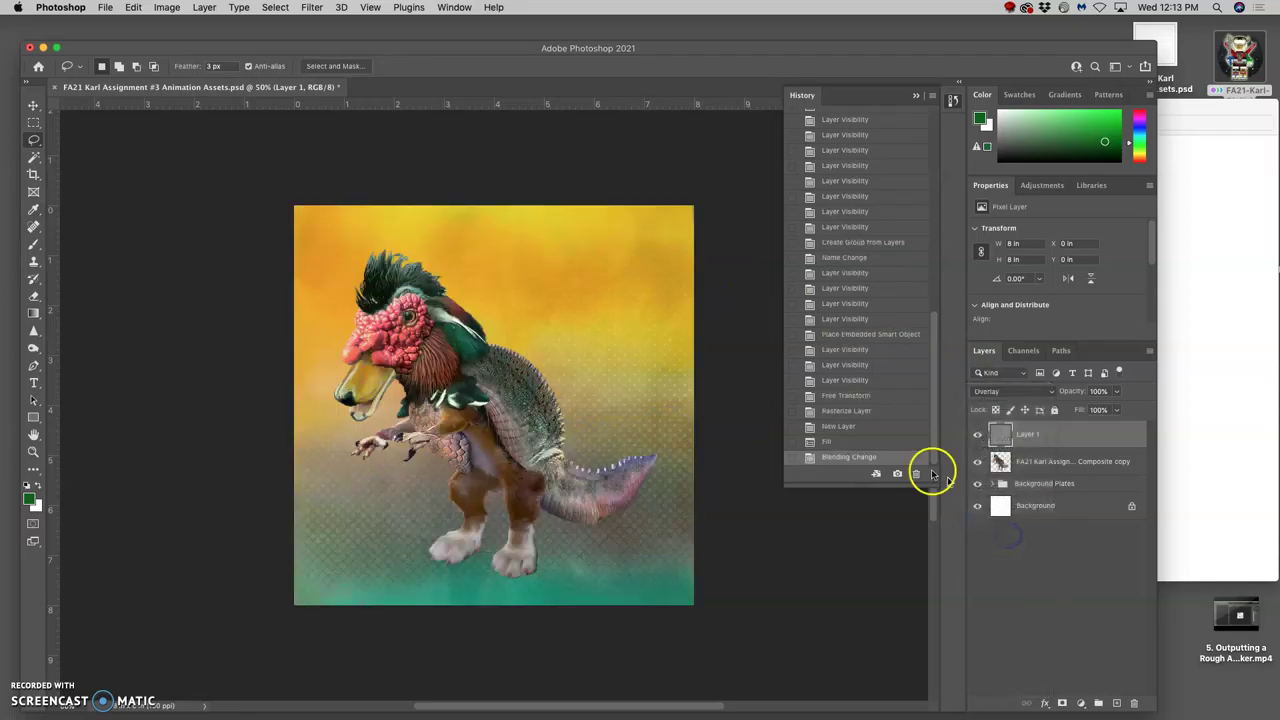
- Burn dark shadows into the ground beneath the creature's feet and right leg
left_click(34, 350)
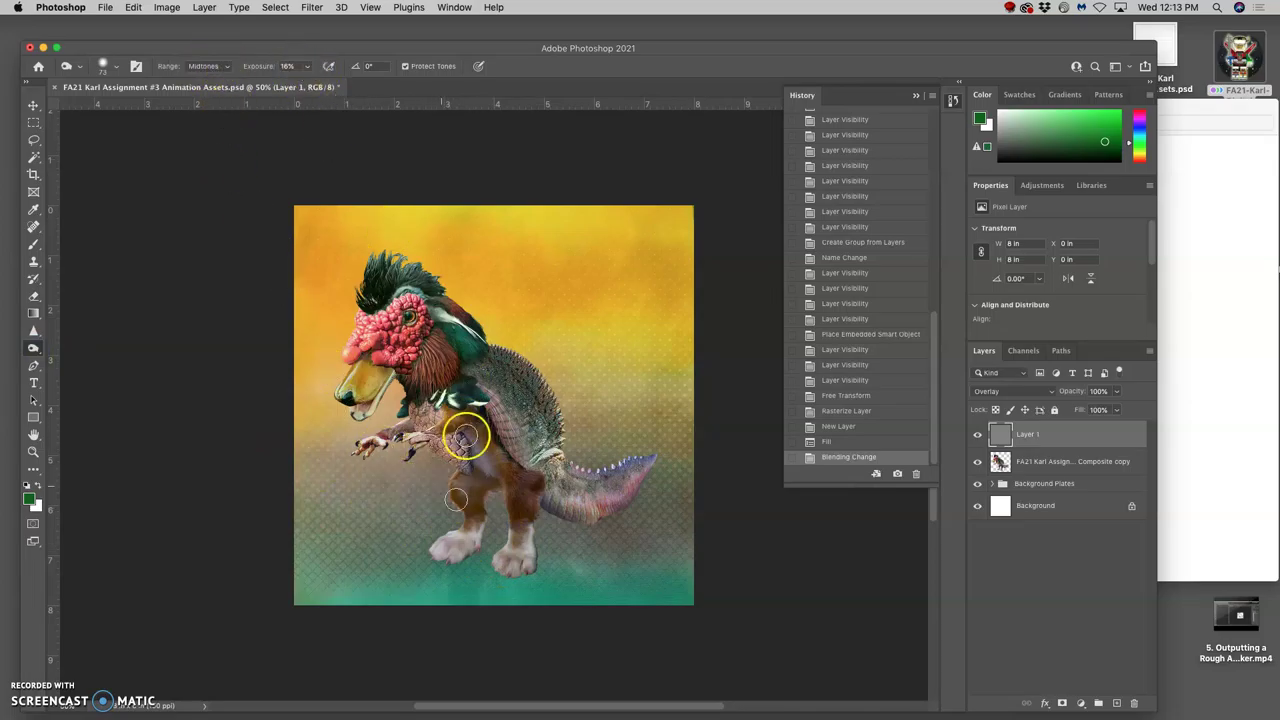
mouse_move(420, 560)
left_mouse_down()
mouse_move(494, 557)
mouse_move(509, 569)
left_mouse_up()
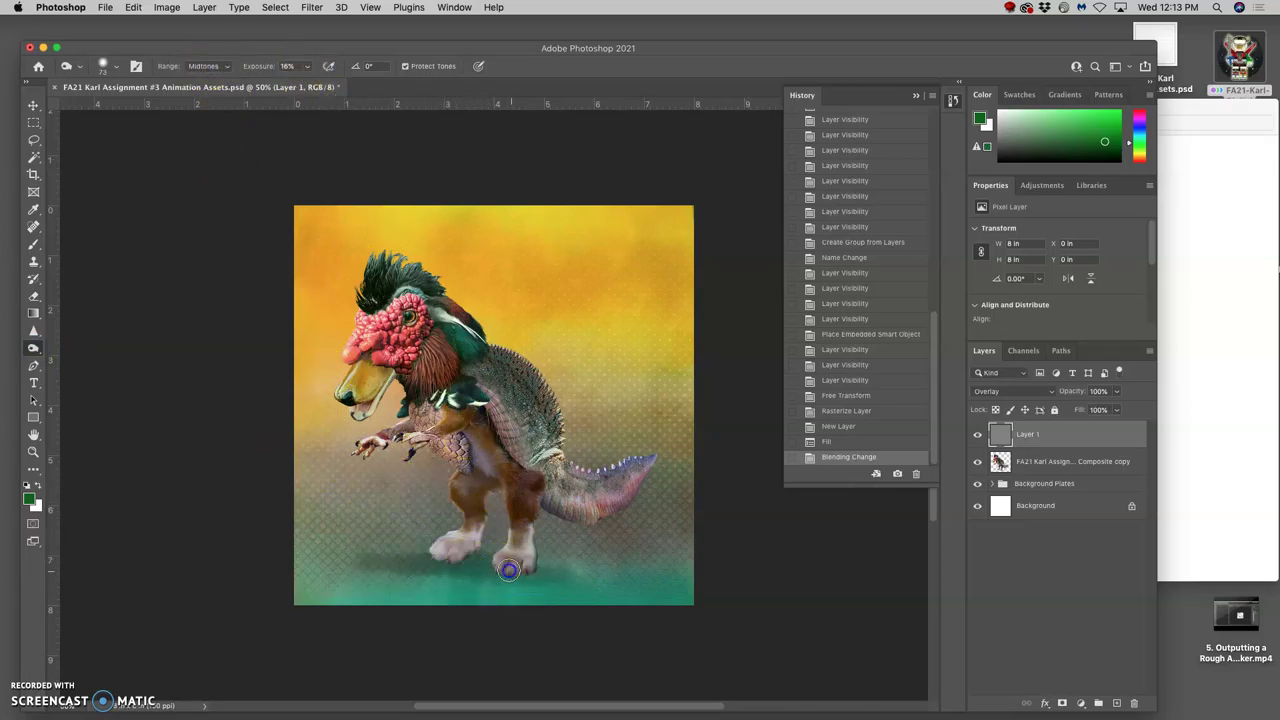
left_click_drag(600, 555, 594, 554)
left_click(525, 566)
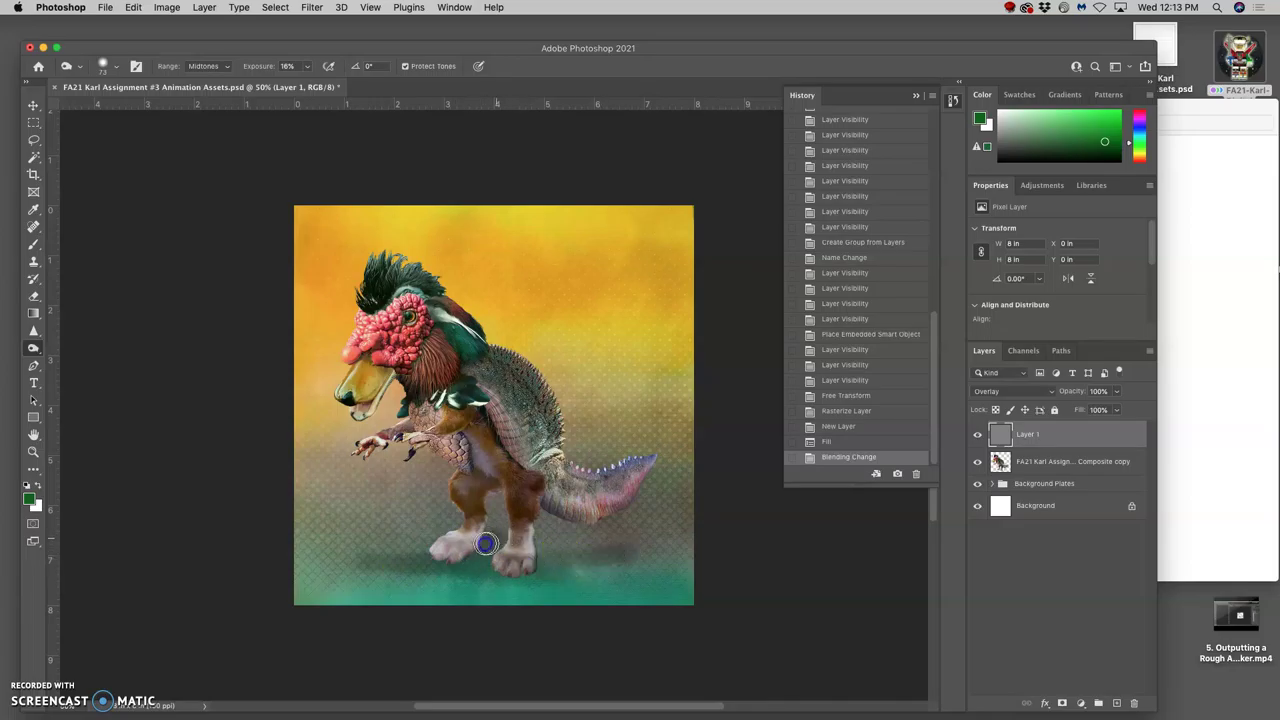
mouse_move(476, 561)
left_mouse_down()
mouse_move(391, 583)
mouse_move(349, 577)
mouse_move(556, 580)
mouse_move(480, 586)
mouse_move(434, 558)
mouse_move(474, 563)
mouse_move(500, 548)
mouse_move(437, 526)
mouse_move(367, 553)
mouse_move(534, 583)
mouse_move(566, 563)
left_mouse_up()
left_click(478, 562)
left_click(509, 545)
- Hide the creature, return Layer 1 to Normal mode, and darken the shadow smudge further
left_click(977, 462)
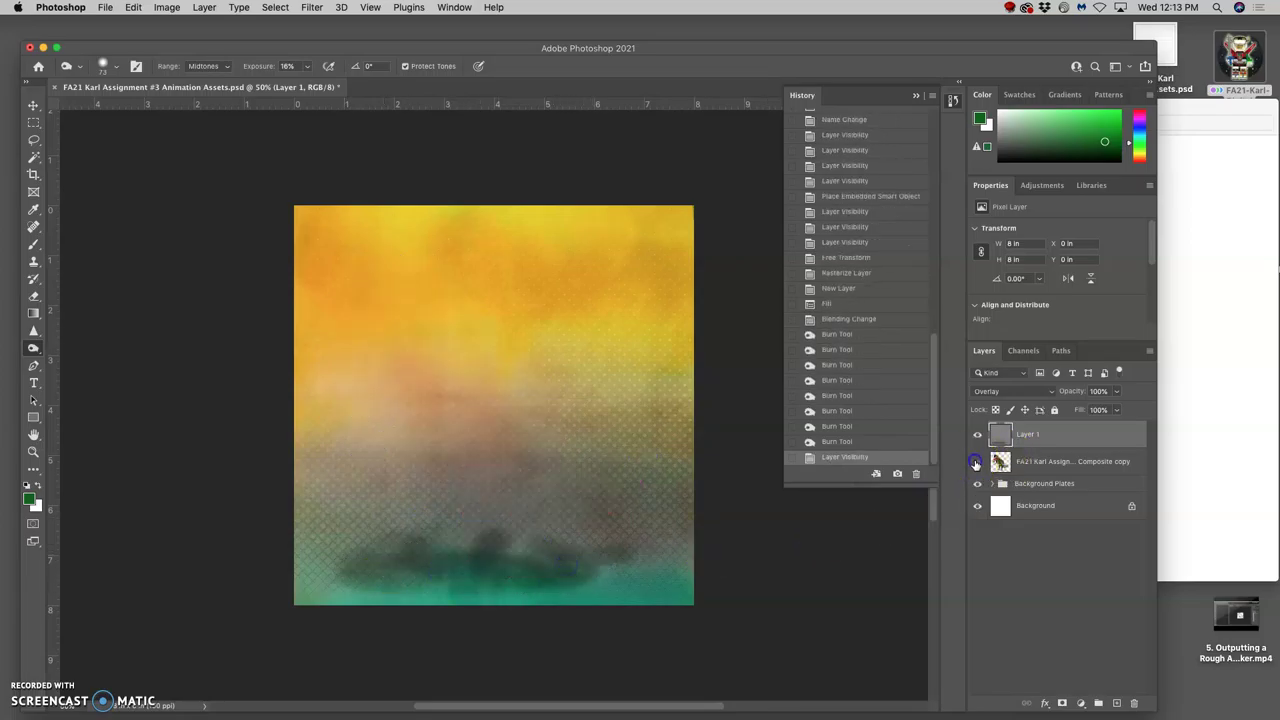
left_click(1013, 390)
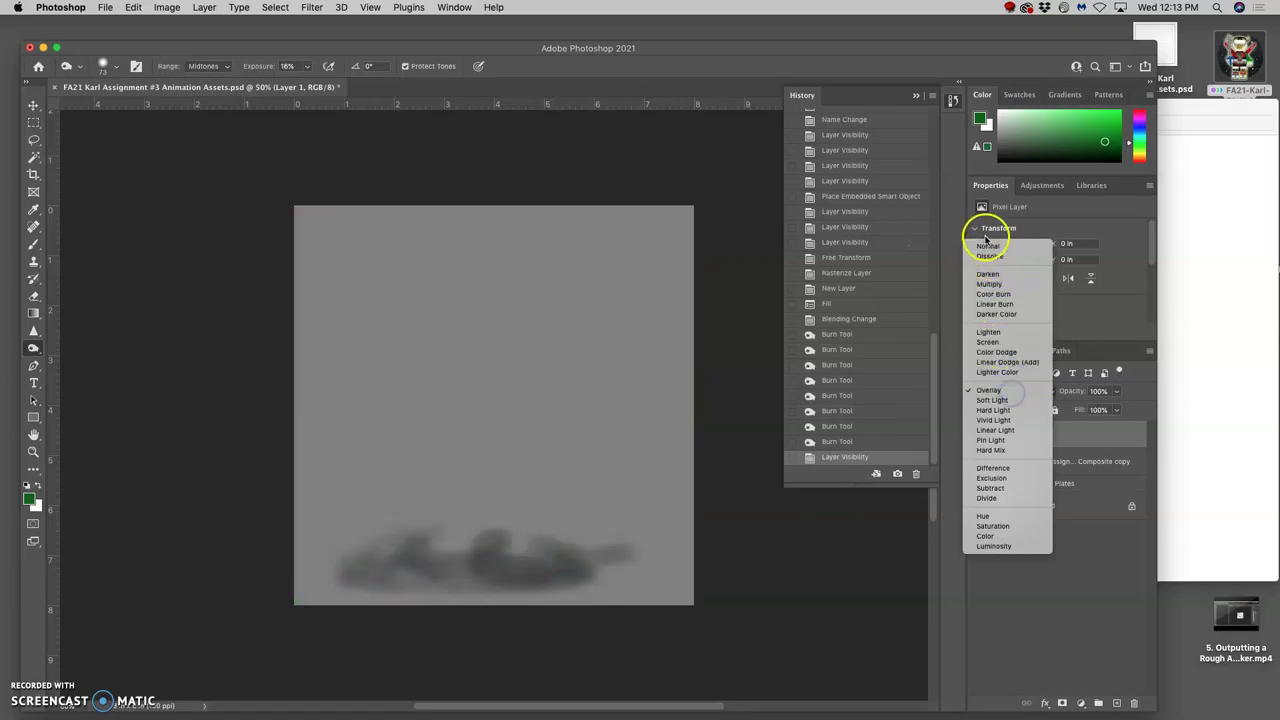
left_click(987, 246)
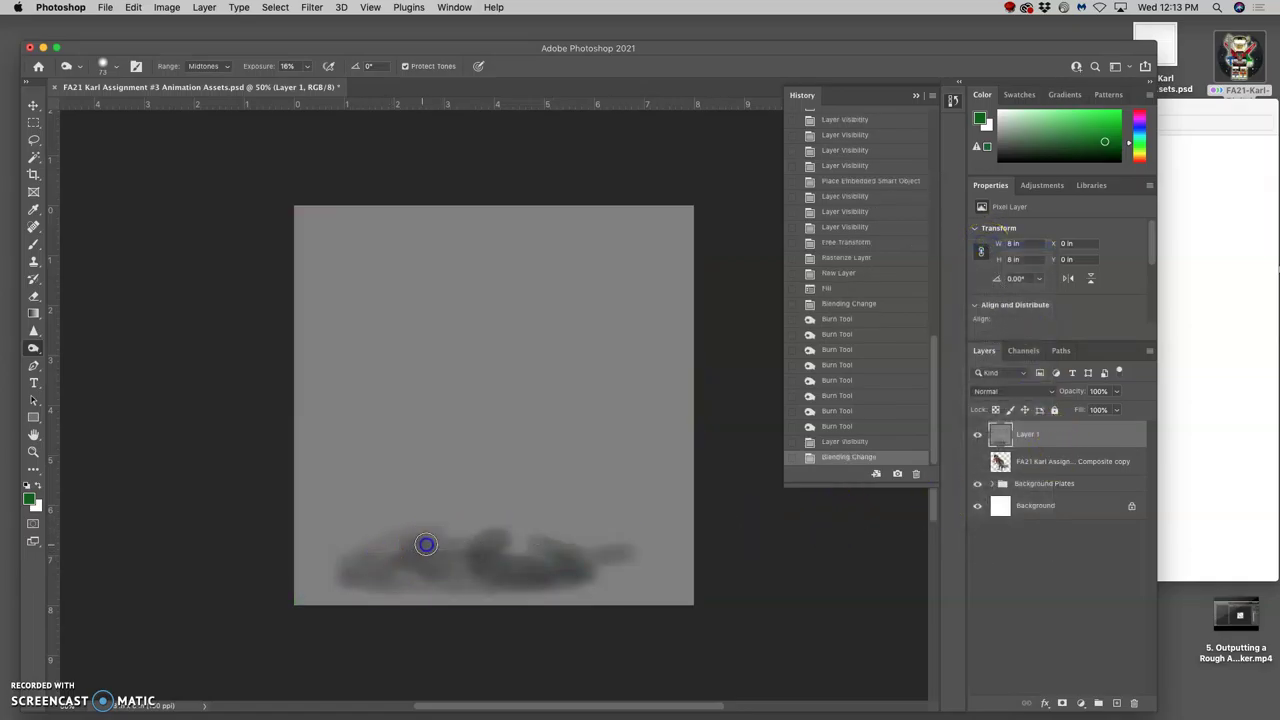
left_click_drag(514, 551, 550, 558)
left_click_drag(450, 573, 413, 556)
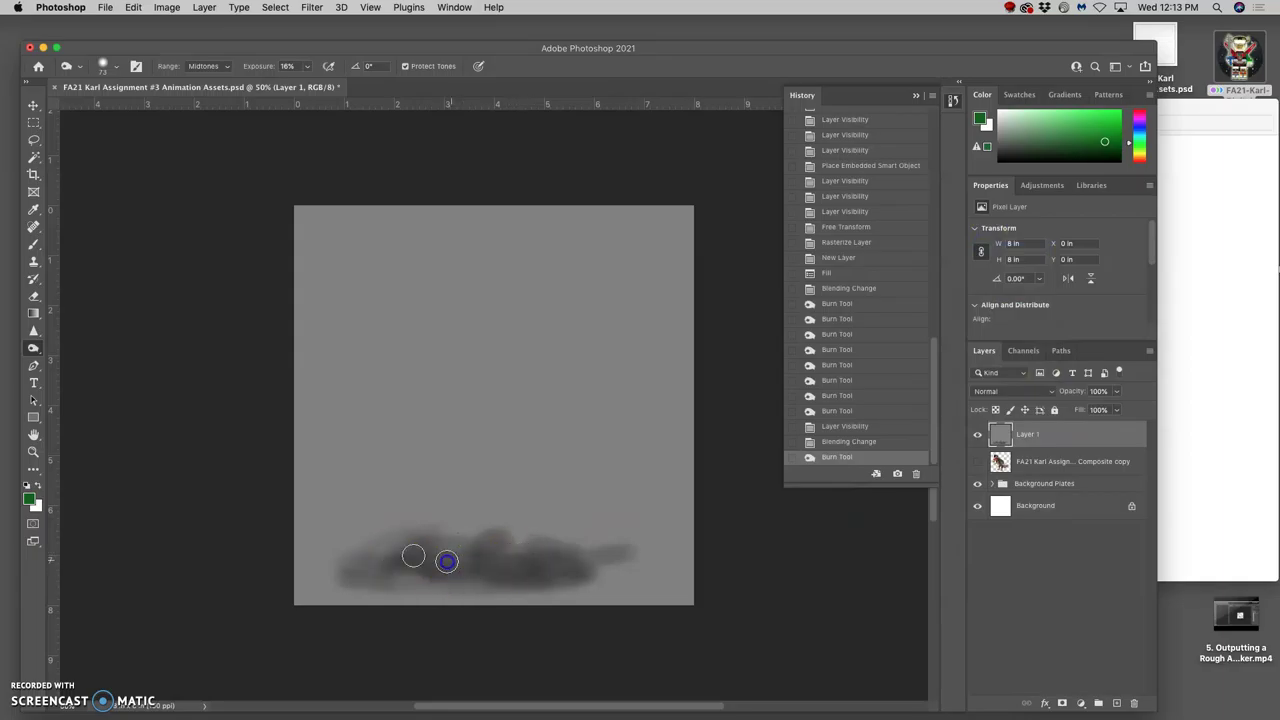
mouse_move(507, 567)
left_mouse_down()
mouse_move(447, 556)
mouse_move(596, 552)
mouse_move(595, 566)
mouse_move(566, 548)
mouse_move(440, 554)
left_mouse_up()
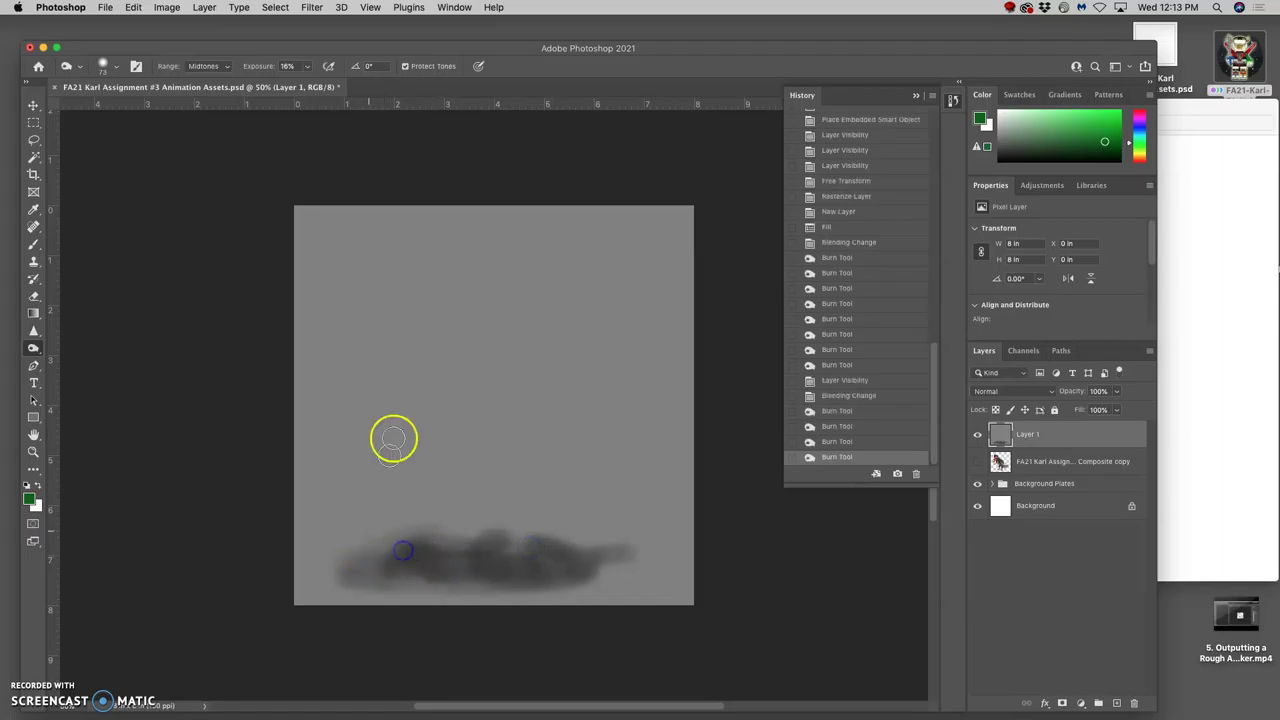
- Soften the shadow smudge with a Gaussian Blur of about 47 pixels
left_click(309, 7)
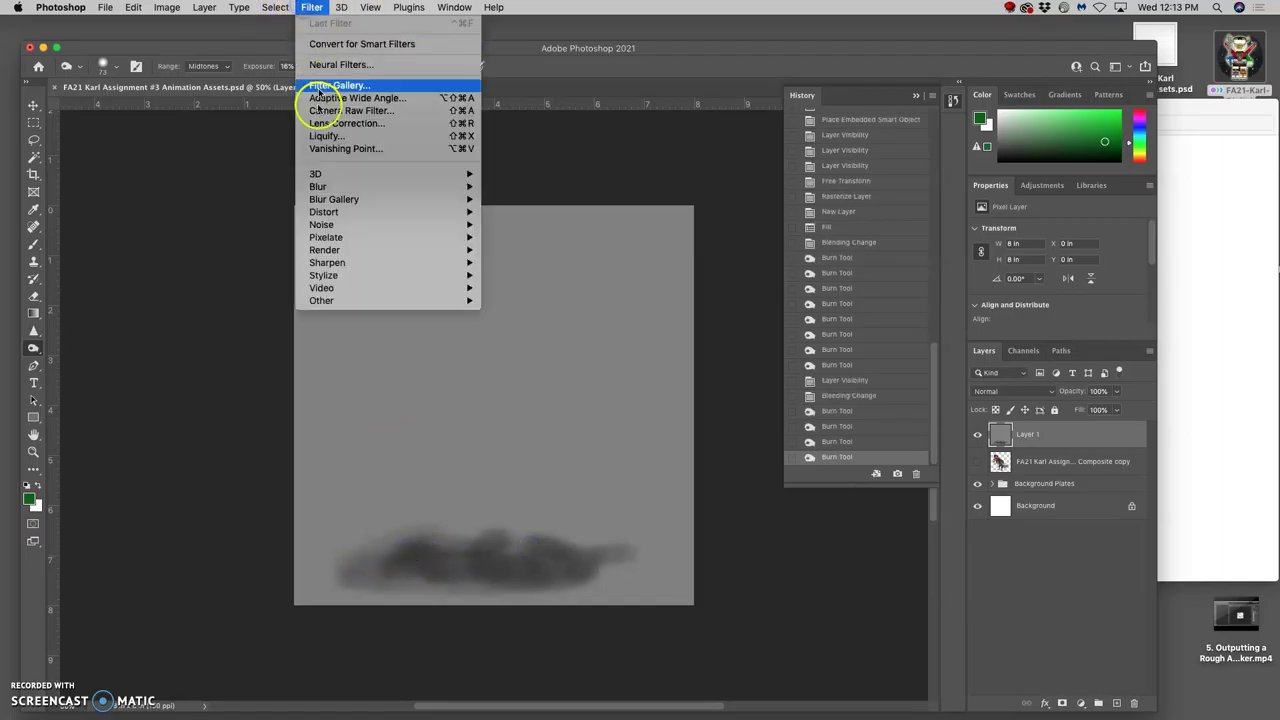
mouse_move(320, 188)
left_click(528, 237)
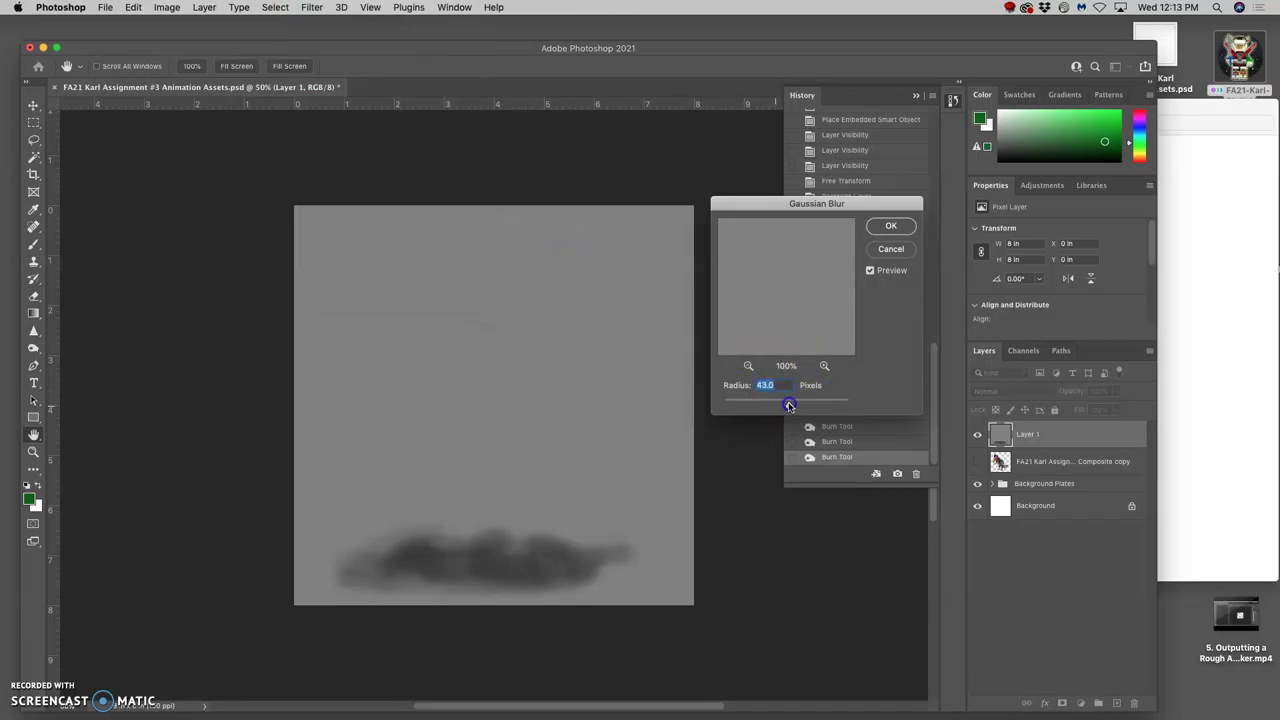
left_click_drag(788, 405, 791, 405)
left_click(891, 226)
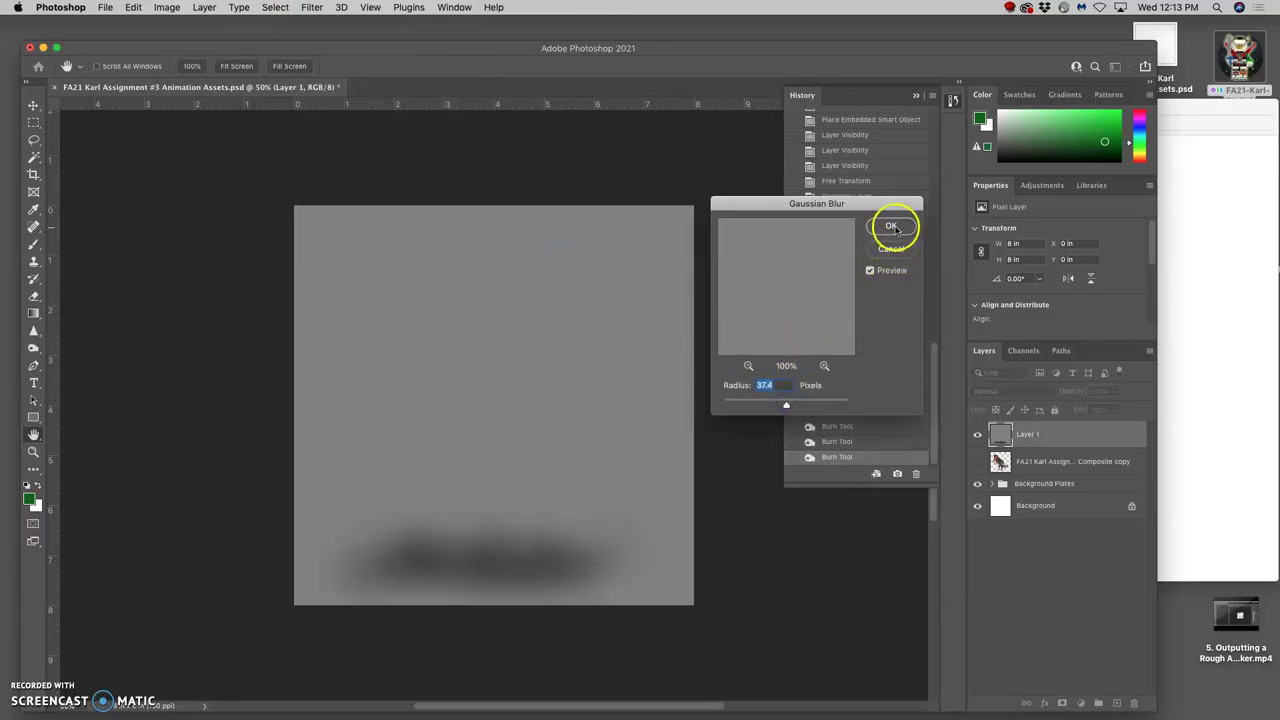
left_click(926, 423)
- Show the creature again and set Layer 1 back to Overlay, comparing it on and off
left_click(1005, 463)
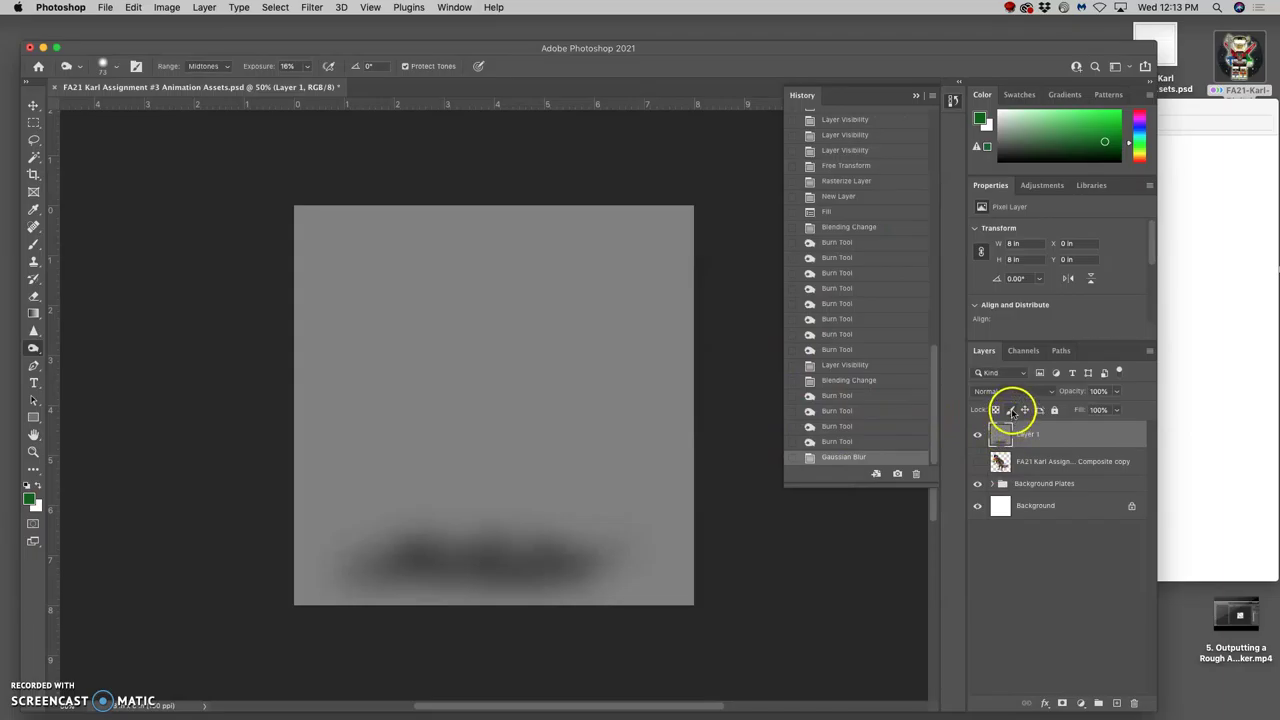
left_click(977, 461)
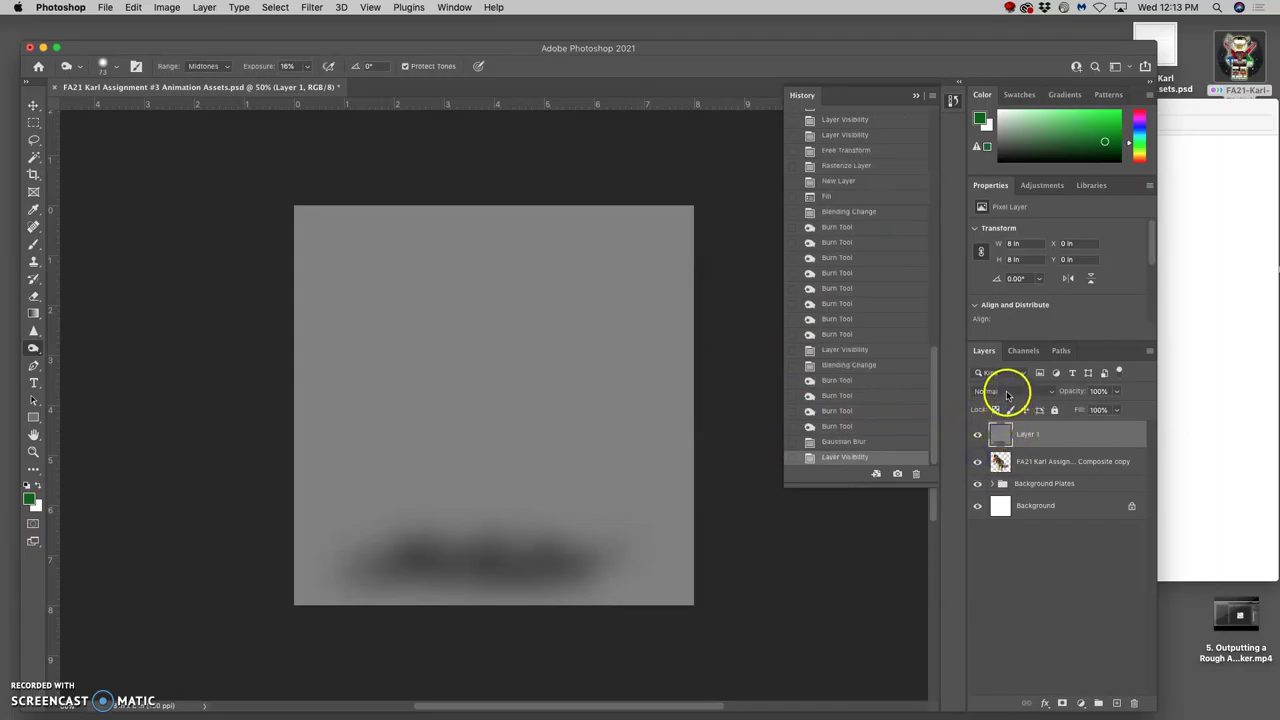
left_click(1008, 392)
left_click(1004, 535)
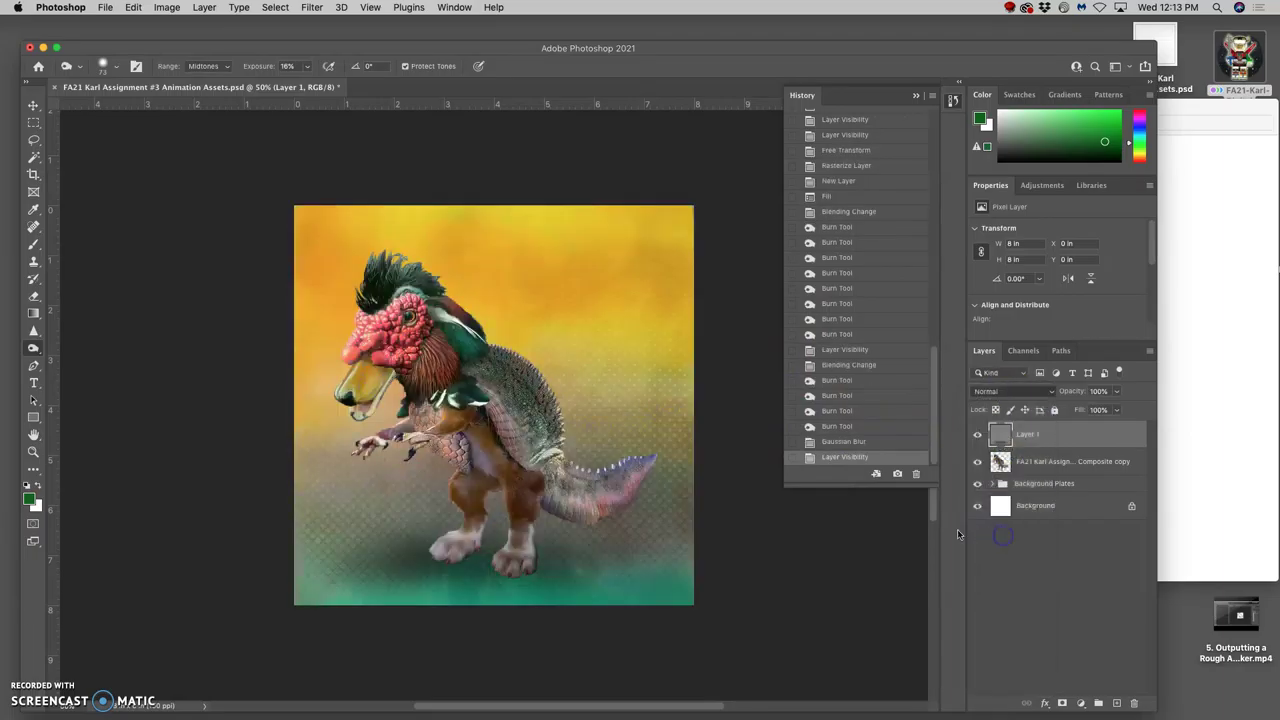
left_click(978, 435)
left_click(978, 436)
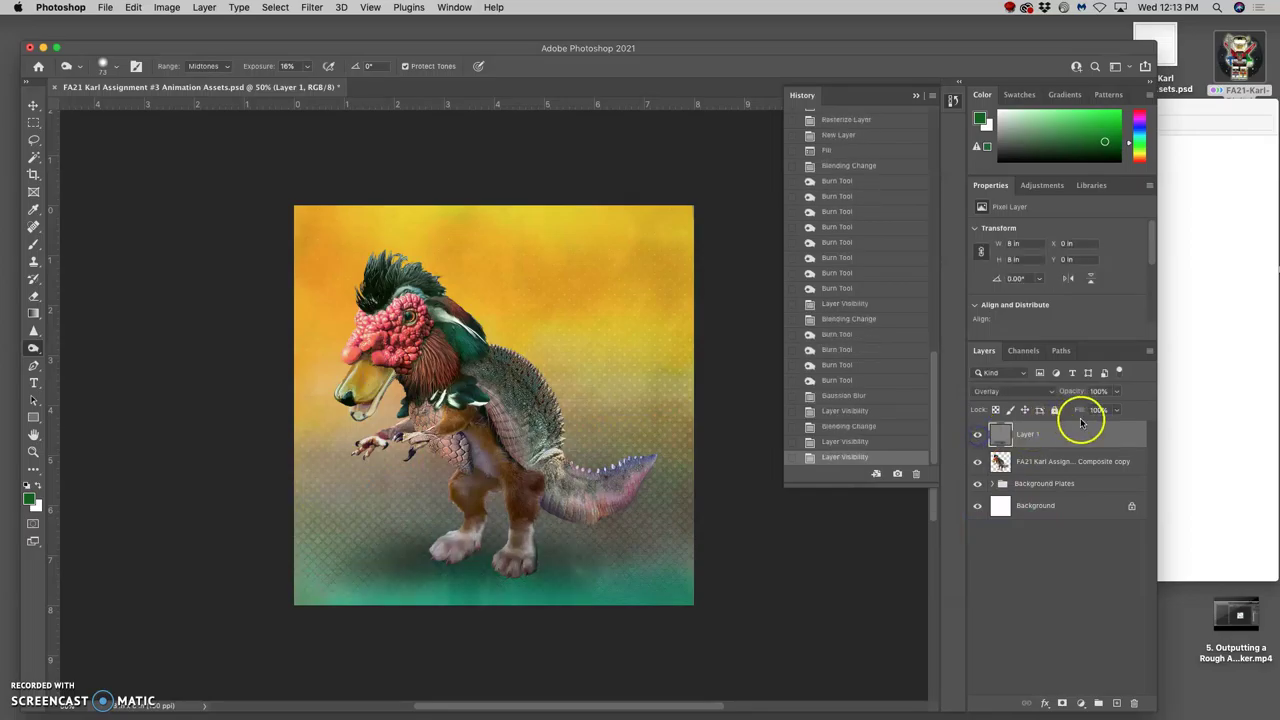
- Lower Layer 1 to about 41% opacity, toggle Lock All, then restore 100% opacity
left_click(1116, 391)
left_click_drag(1096, 410, 1092, 411)
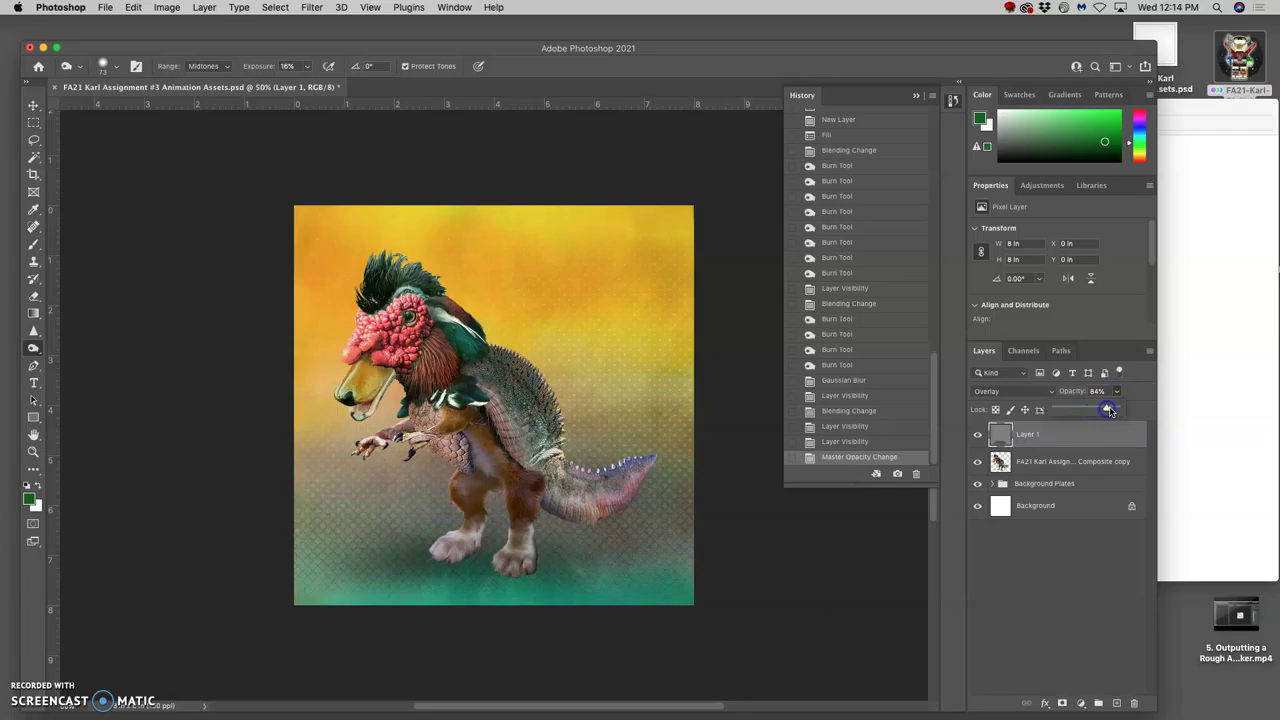
left_click_drag(1098, 410, 1080, 413)
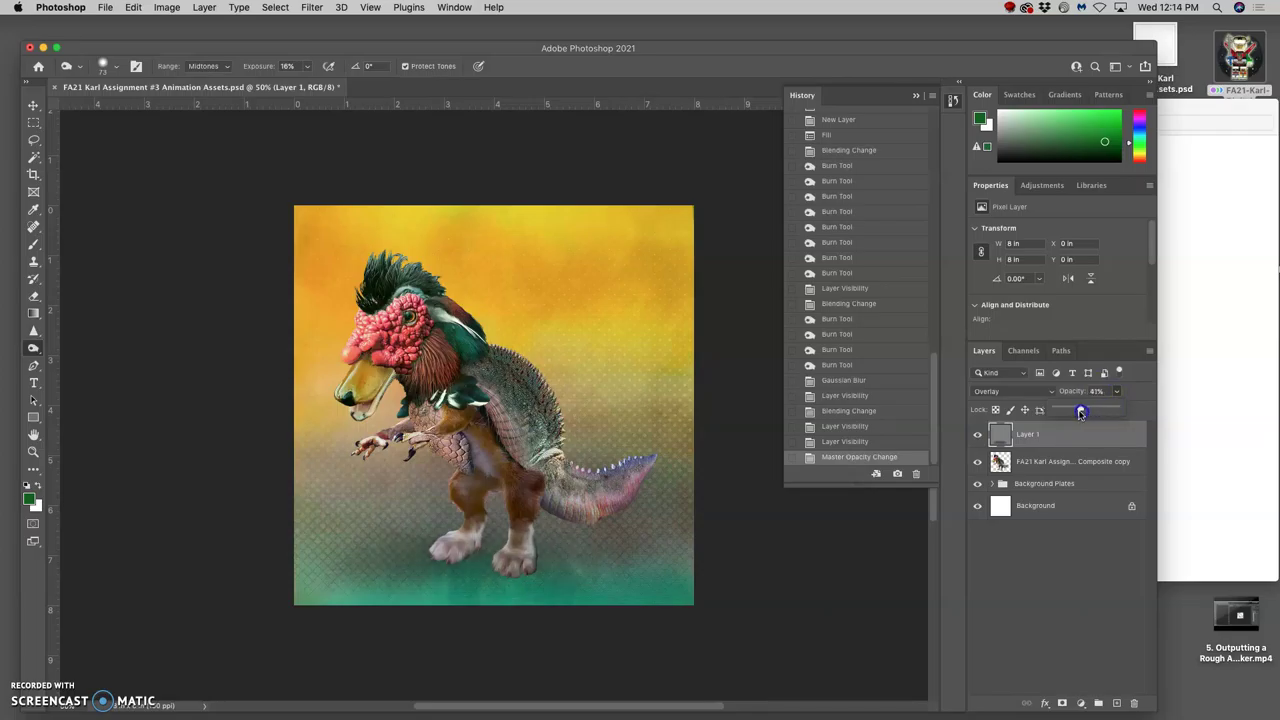
left_click(1056, 411)
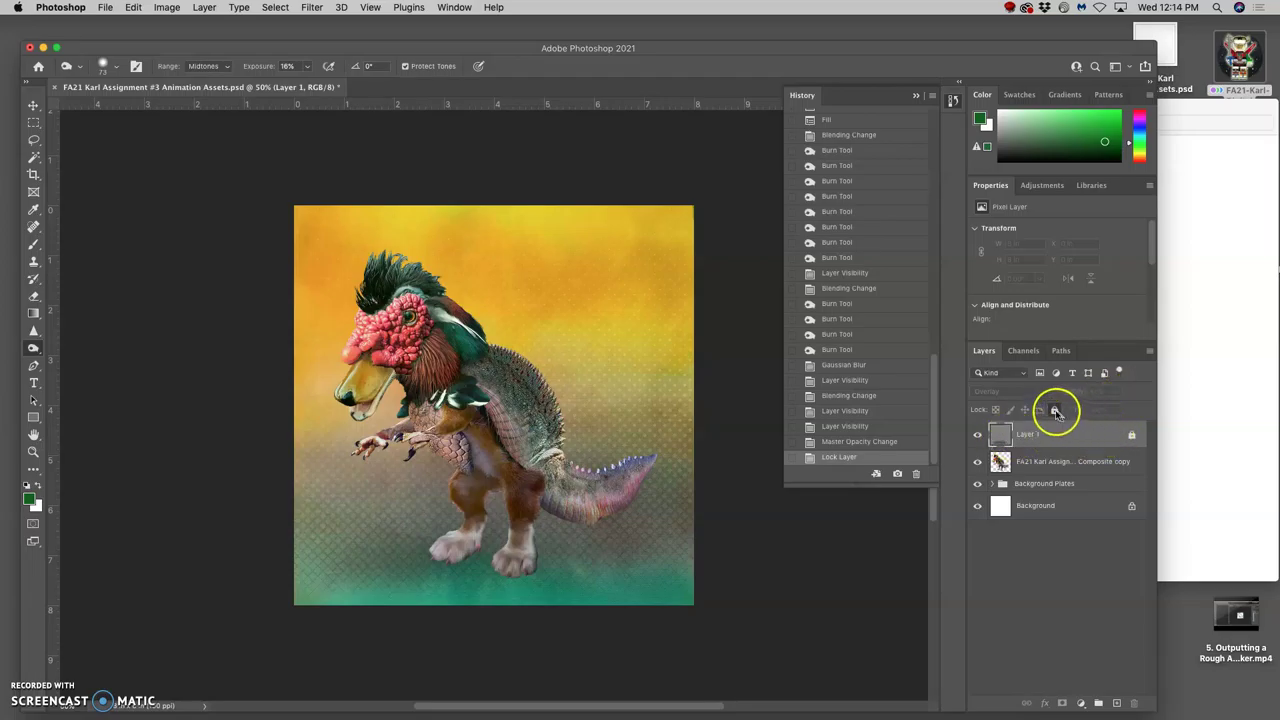
left_click(1056, 411)
left_click(1117, 391)
left_click_drag(1112, 409, 1121, 409)
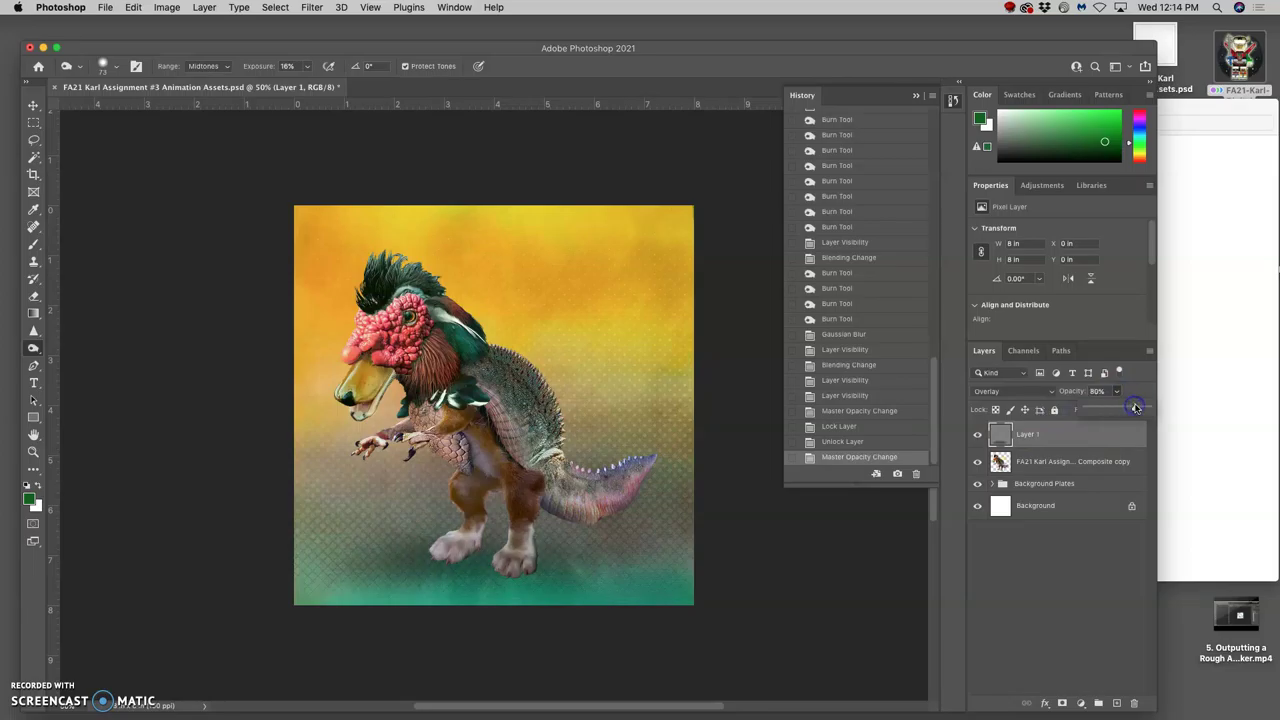
left_click_drag(1145, 407, 1129, 410)
- Select the creature composite copy layer and switch over to the Chrome browser
left_click(1041, 466)
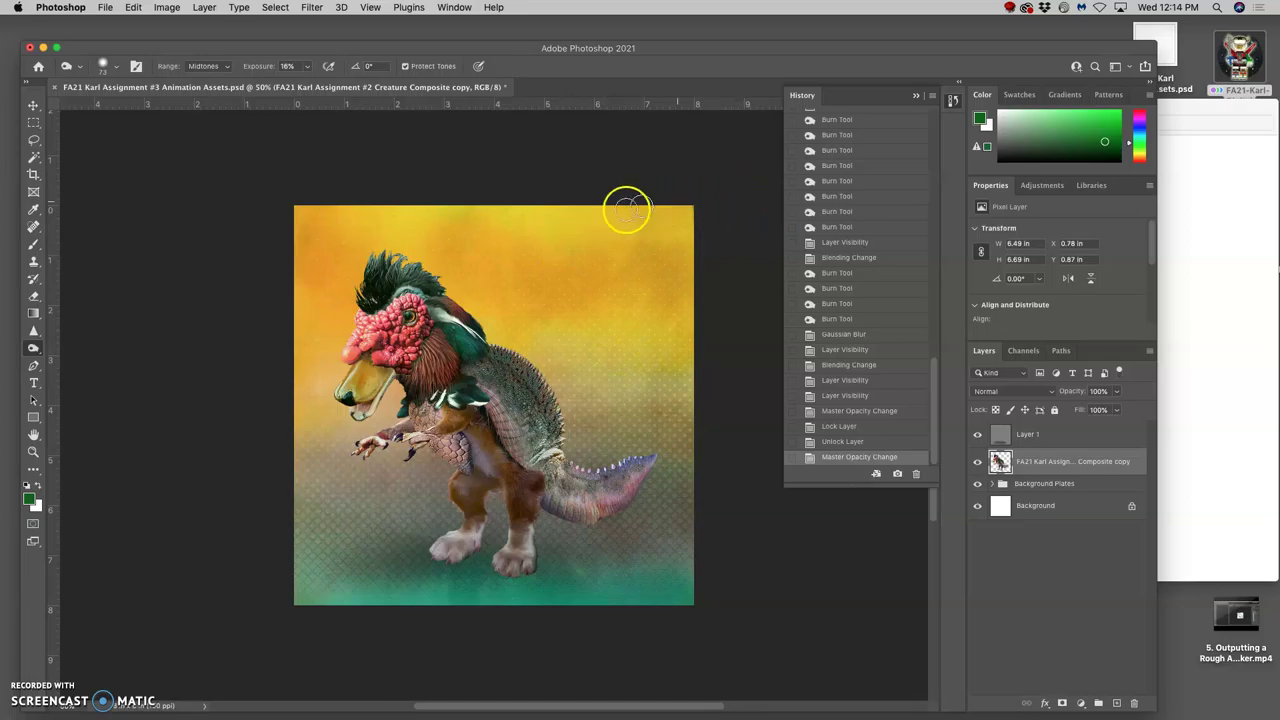
mouse_move(3, 347)
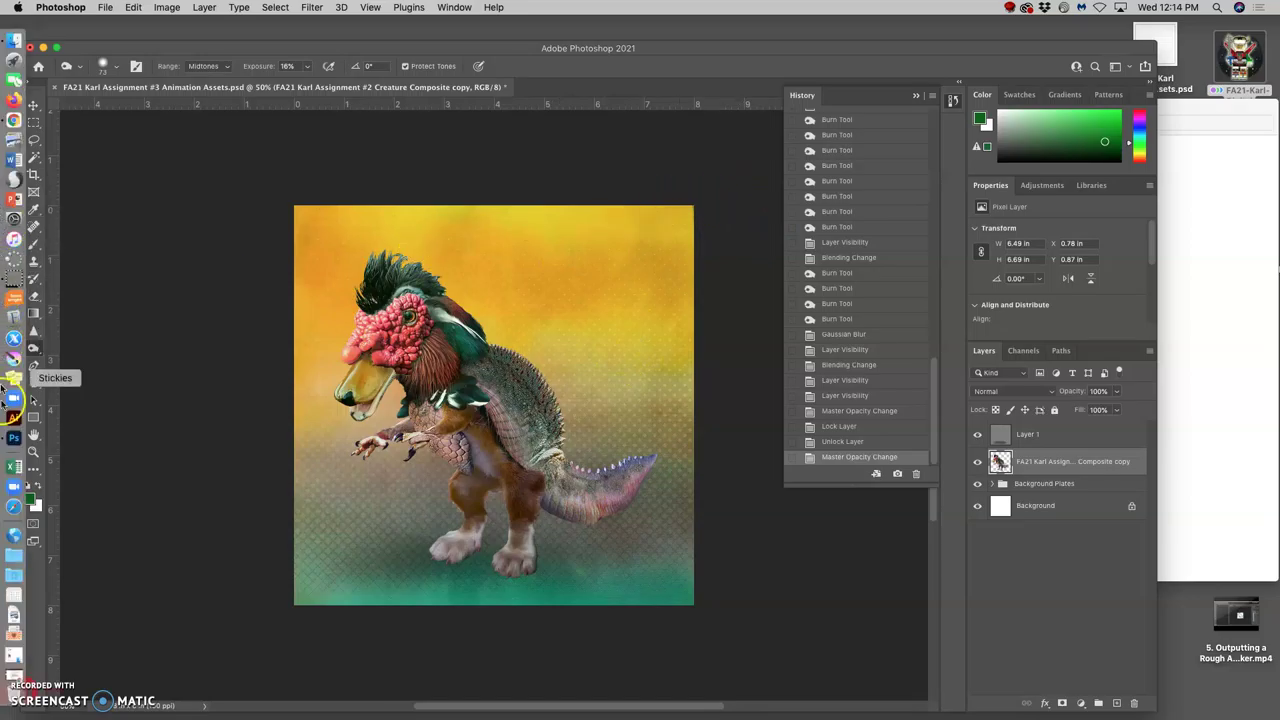
left_click(3, 121)
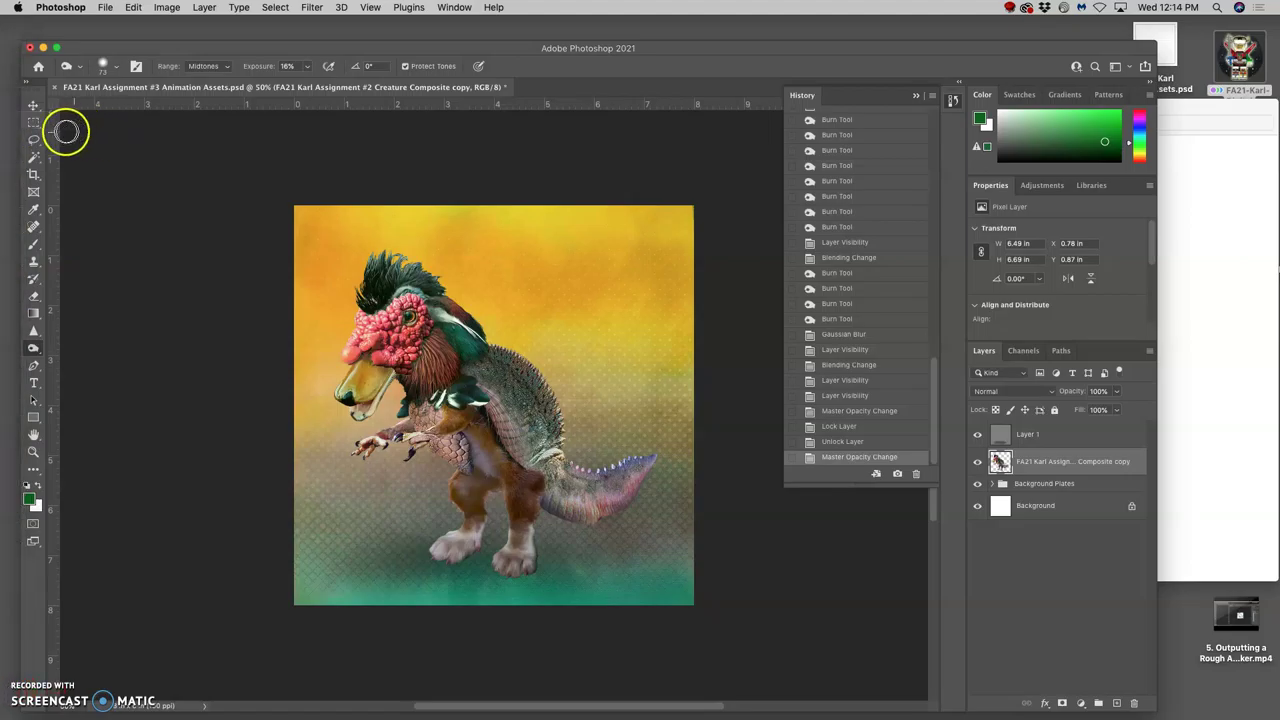
left_click(12, 121)
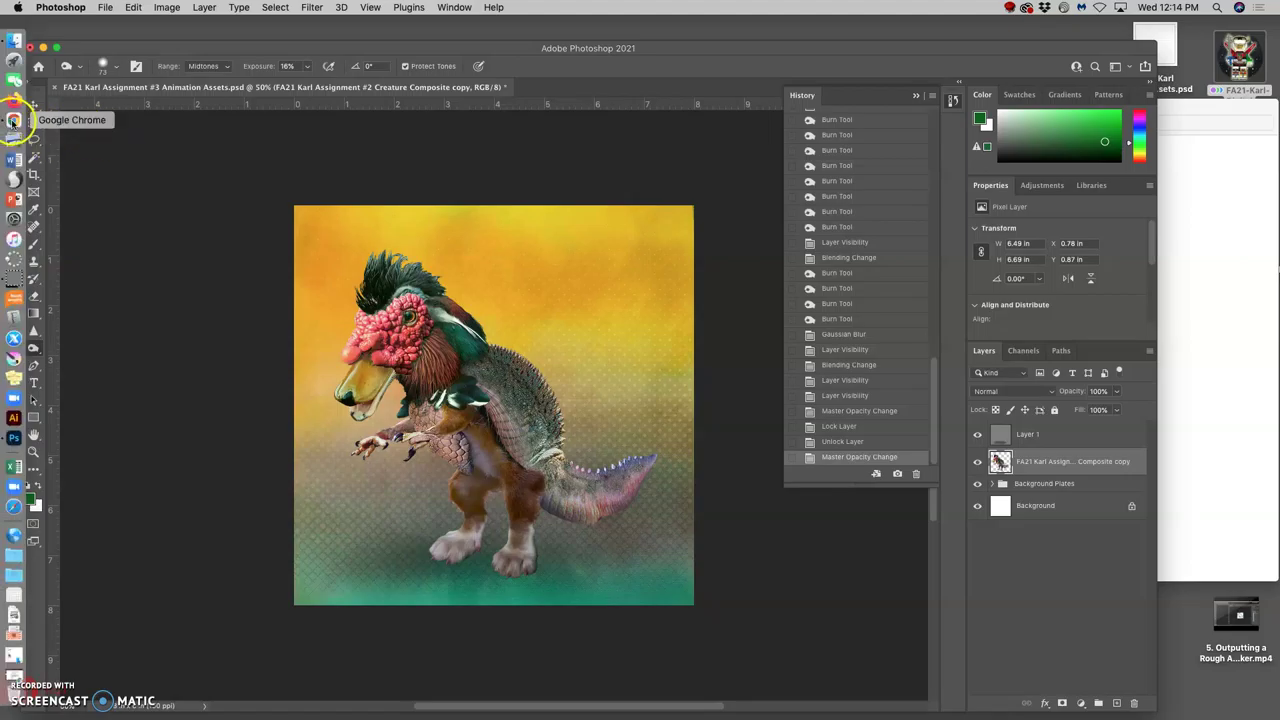
- Restore and maximize Chrome, then search Pixabay for 'misty fog' and browse the results
left_click(12, 675)
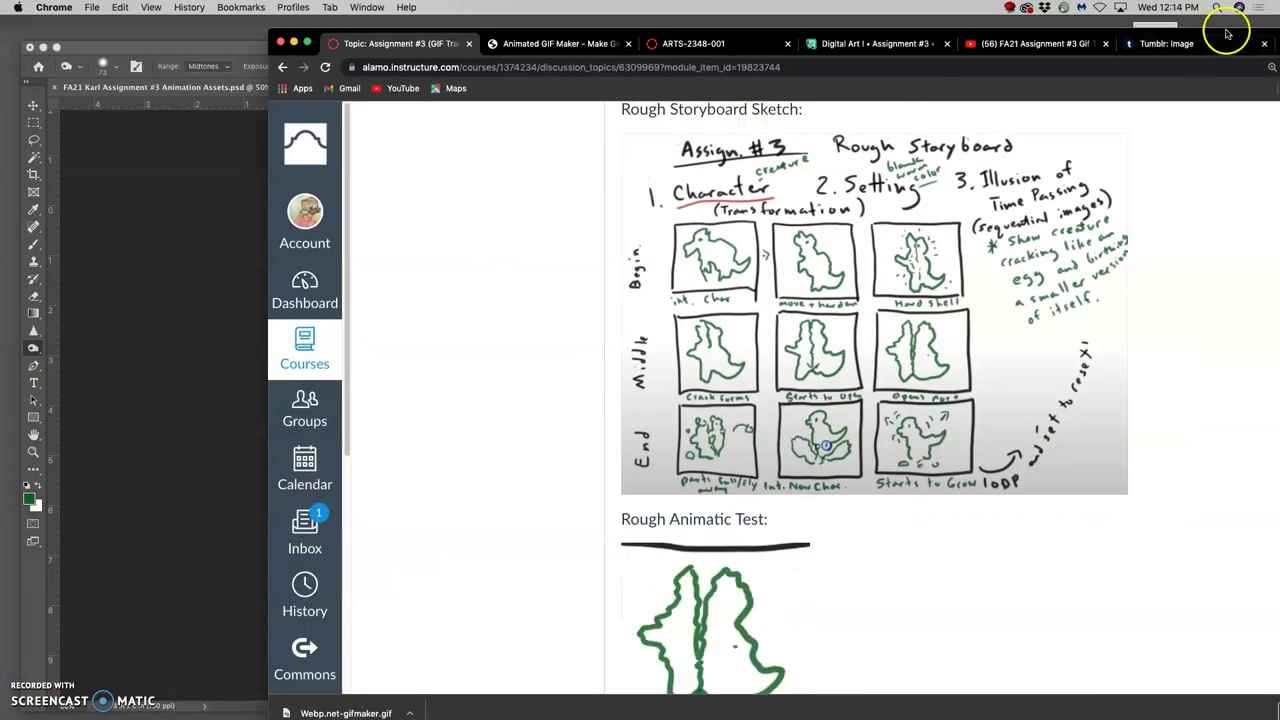
double_click(310, 34)
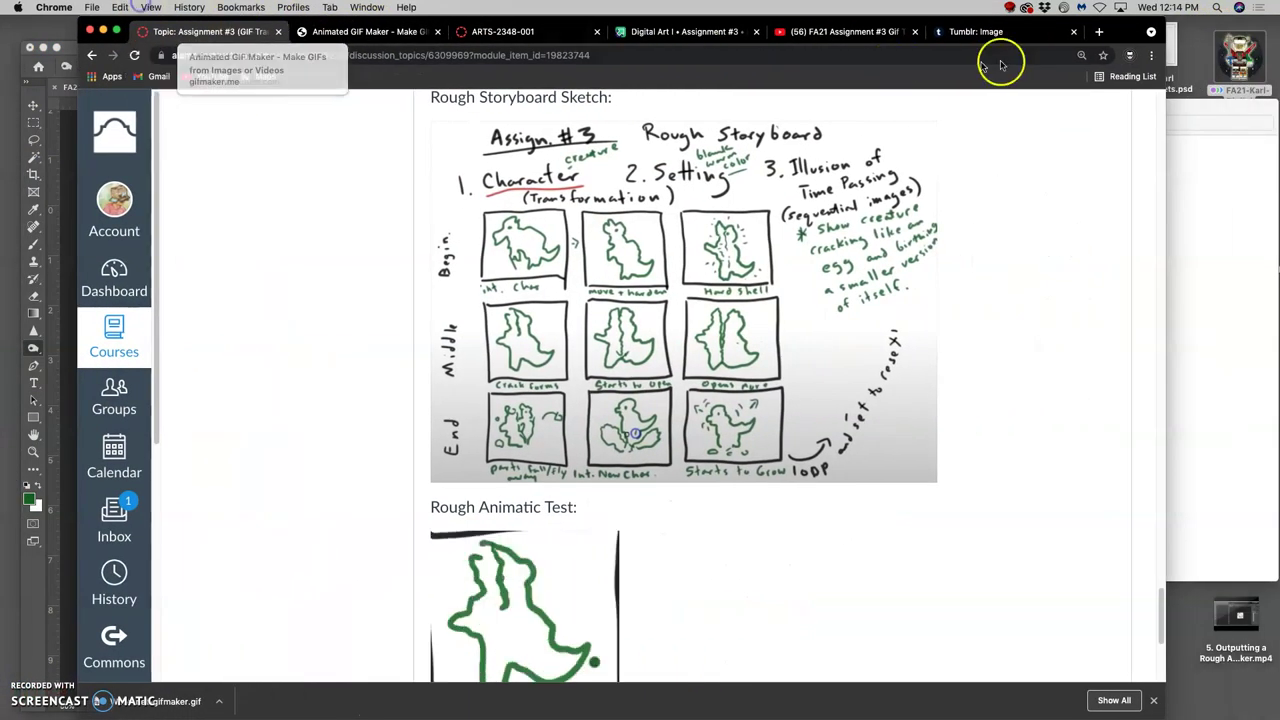
left_click(1099, 32)
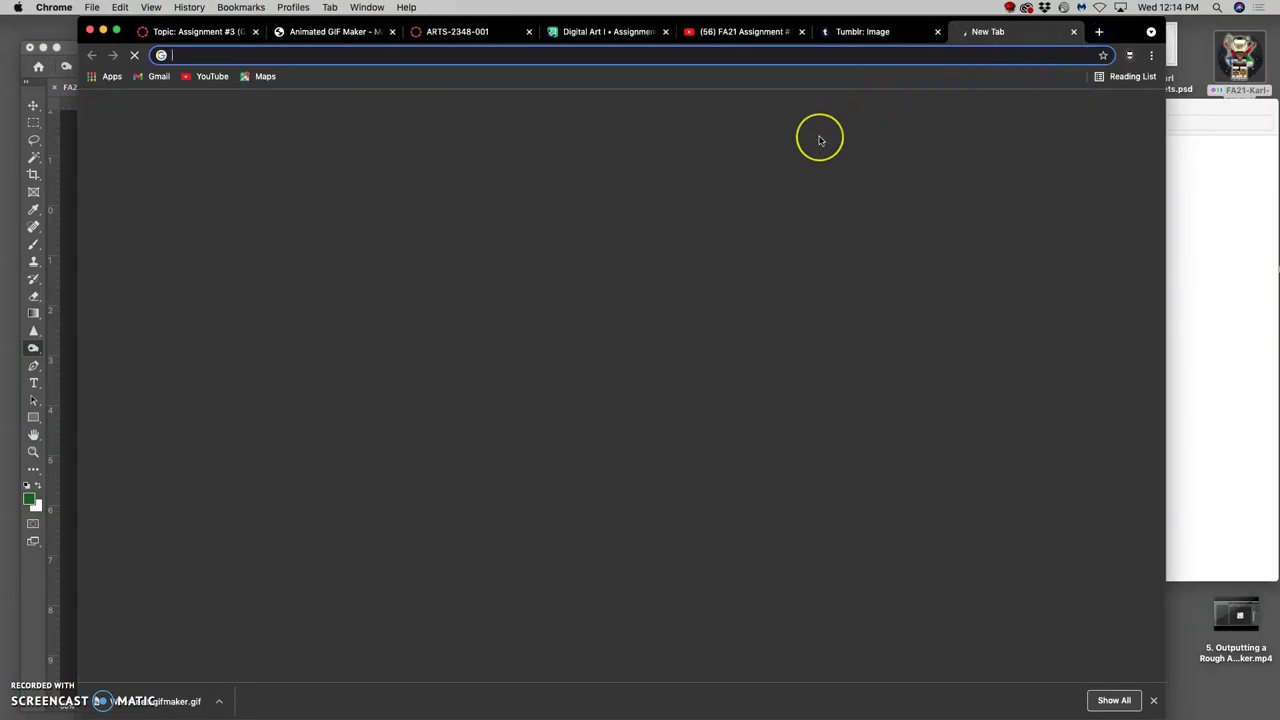
left_click(440, 337)
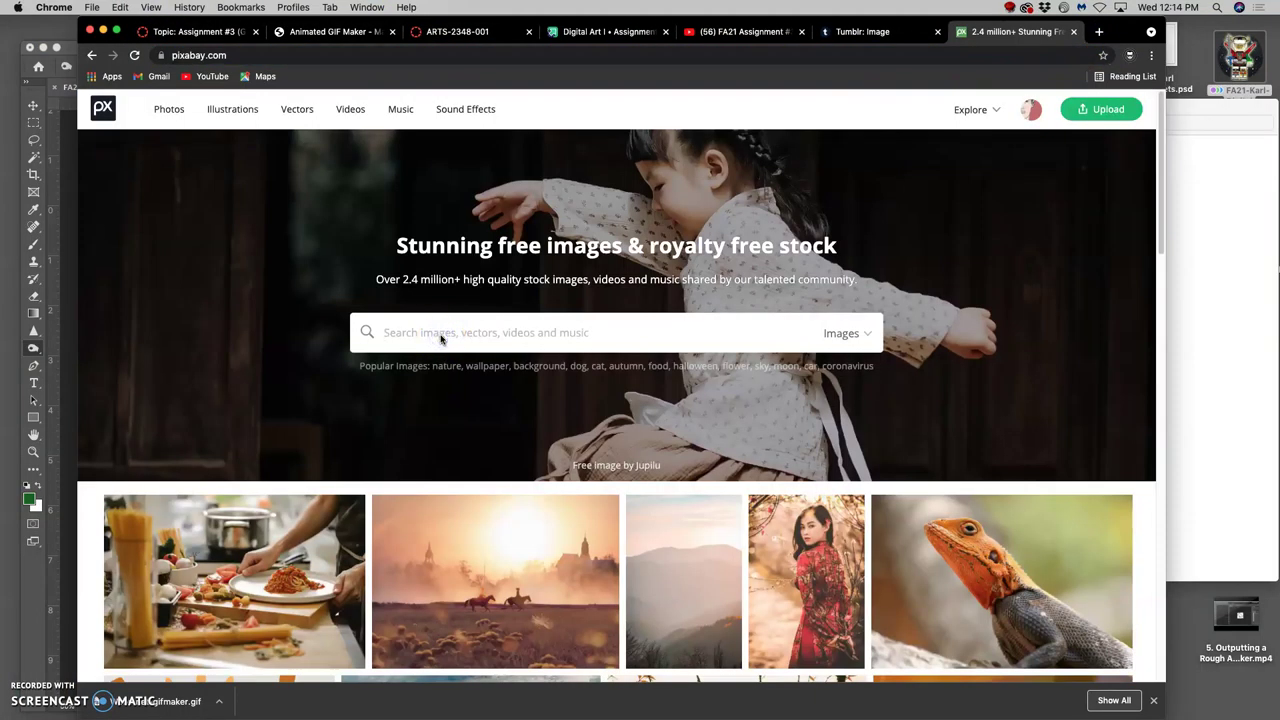
type("m")
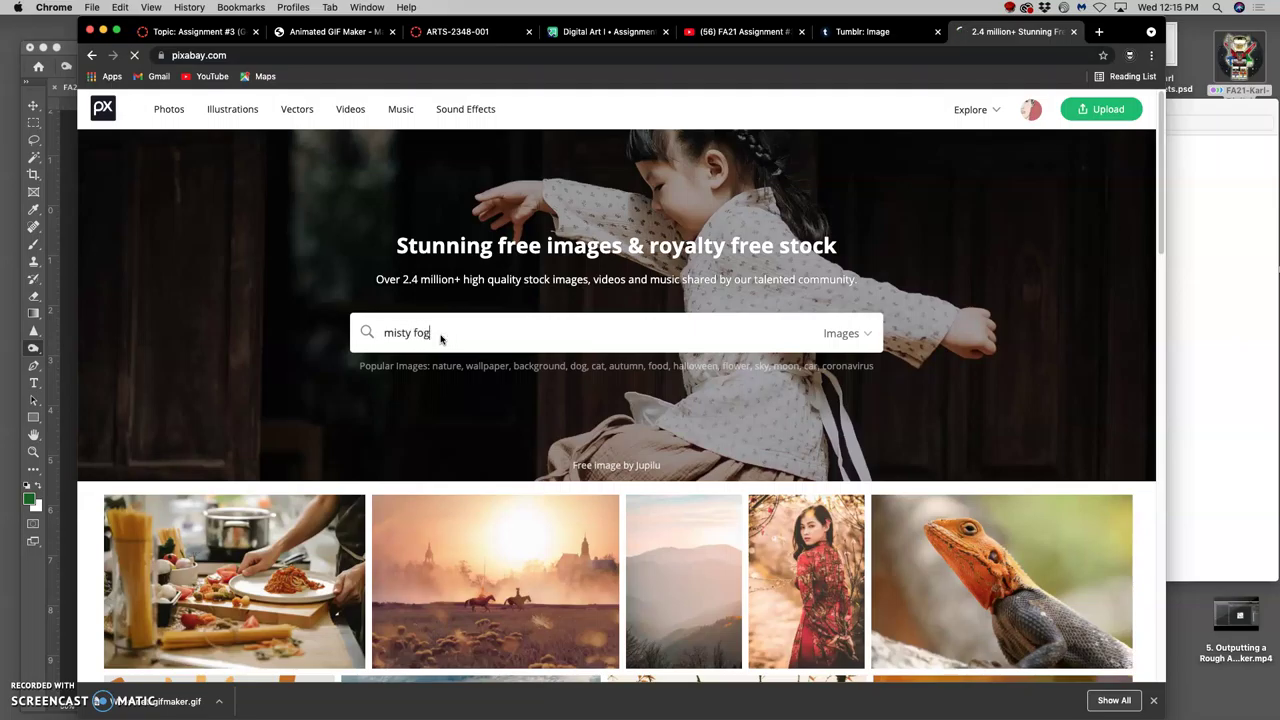
type("isty fog")
scroll(634, 389, "down", 1)
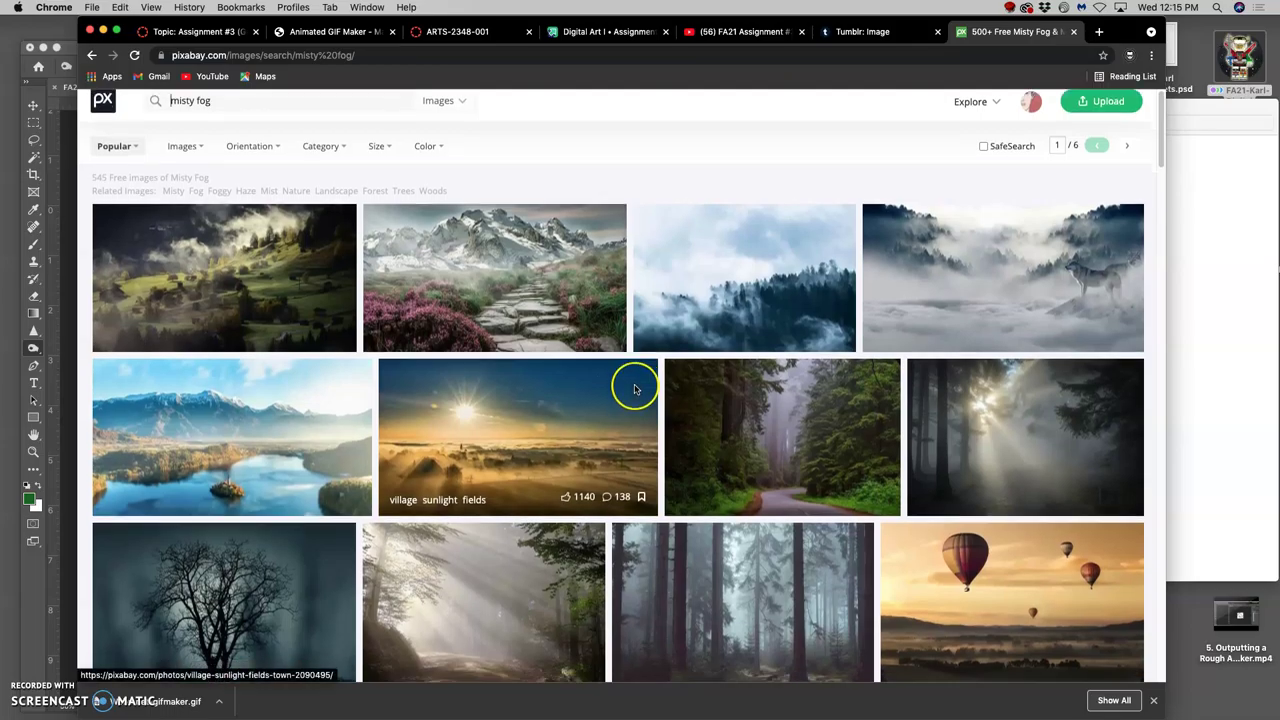
scroll(634, 389, "down", 6)
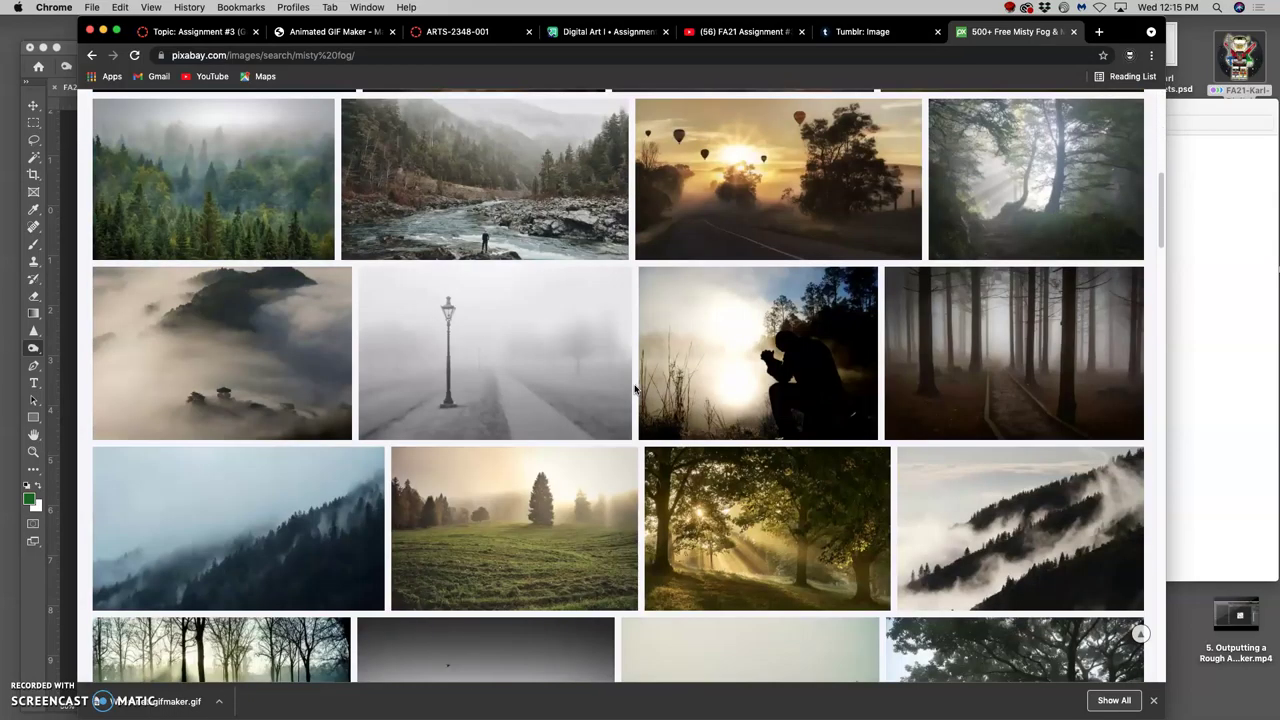
scroll(634, 389, "down", 5)
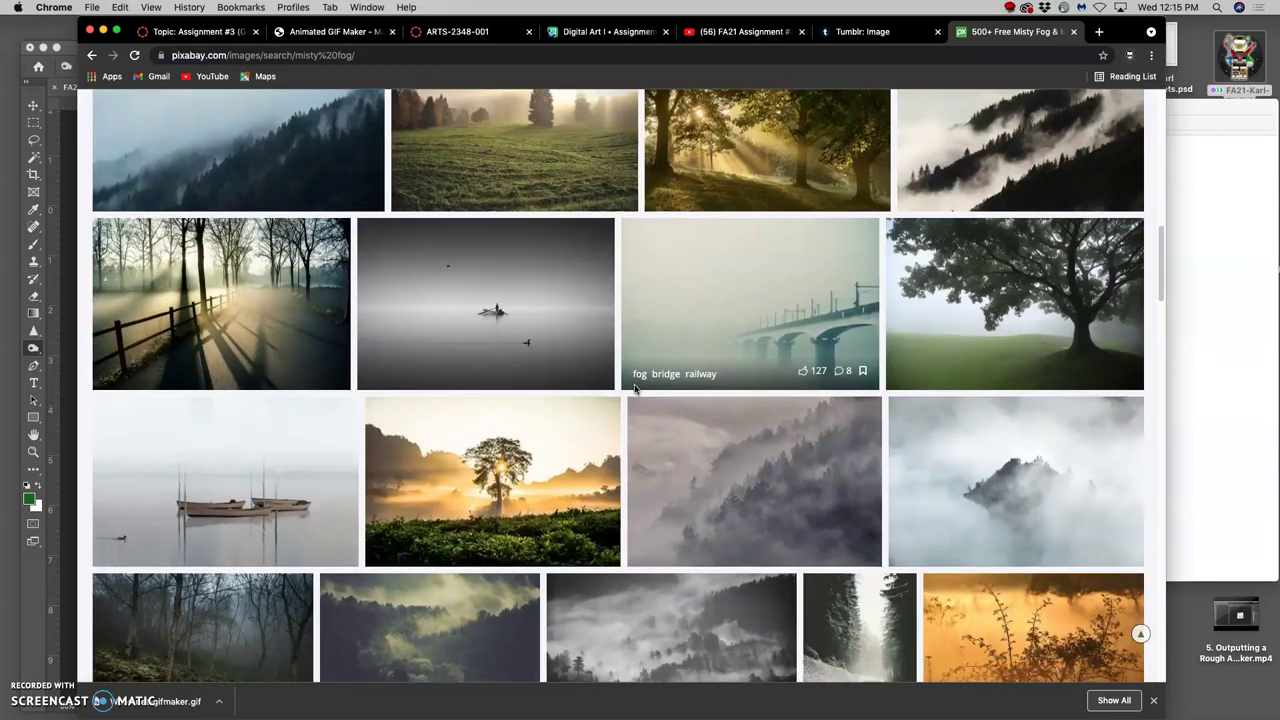
scroll(634, 384, "down", 2)
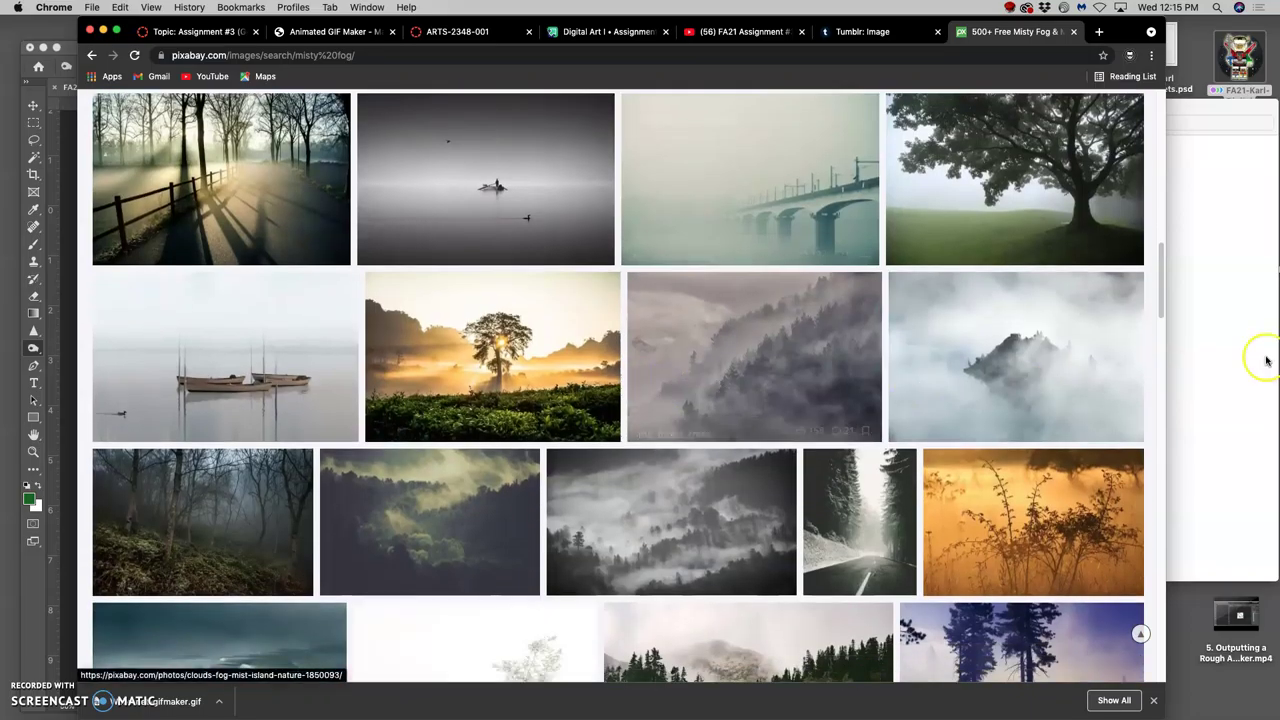
- Download the misty island photo as a 1920×1280 JPG, then minimize Chrome
right_click(1070, 364)
left_click(1084, 367)
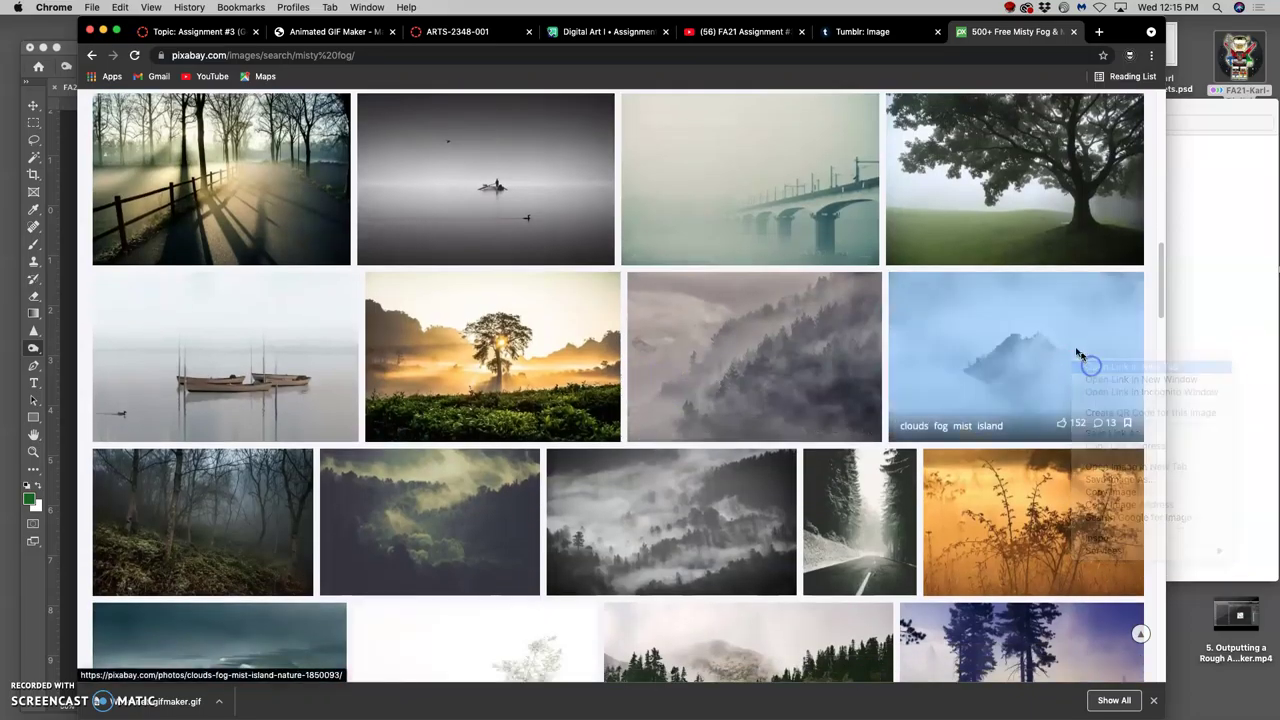
left_click(1025, 32)
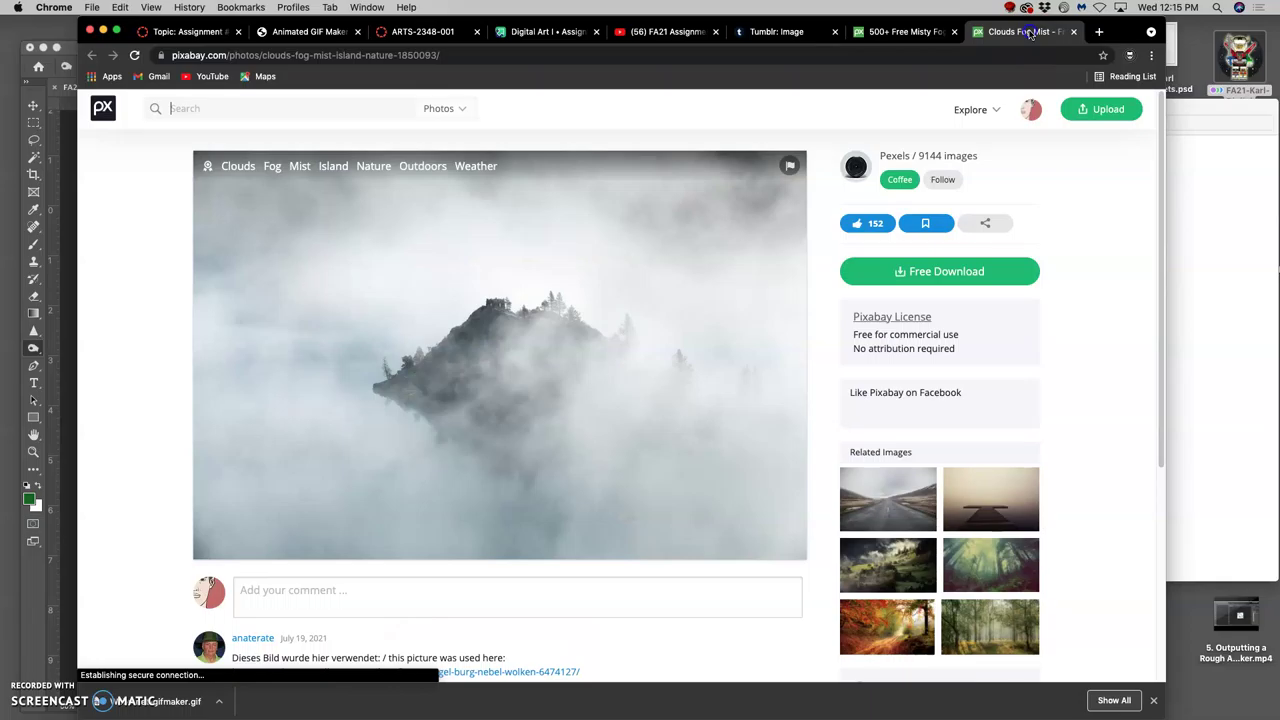
left_click(910, 271)
left_click(862, 369)
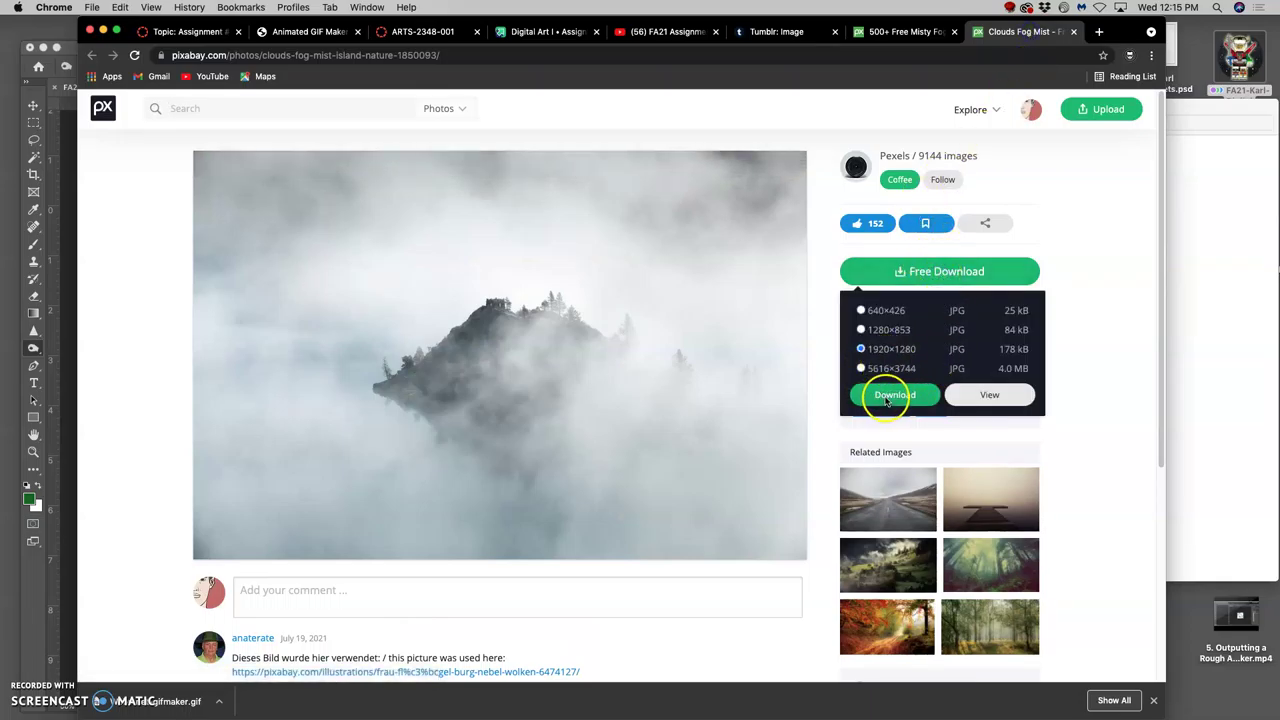
left_click(890, 393)
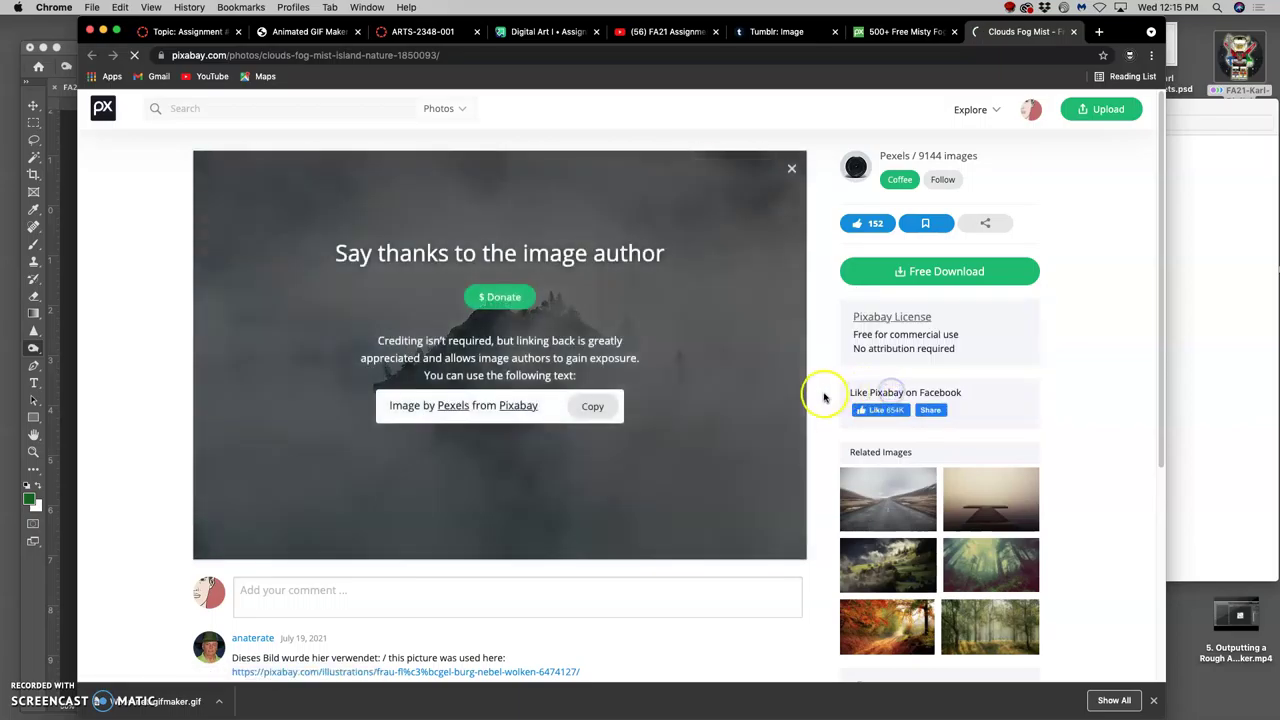
left_click(102, 31)
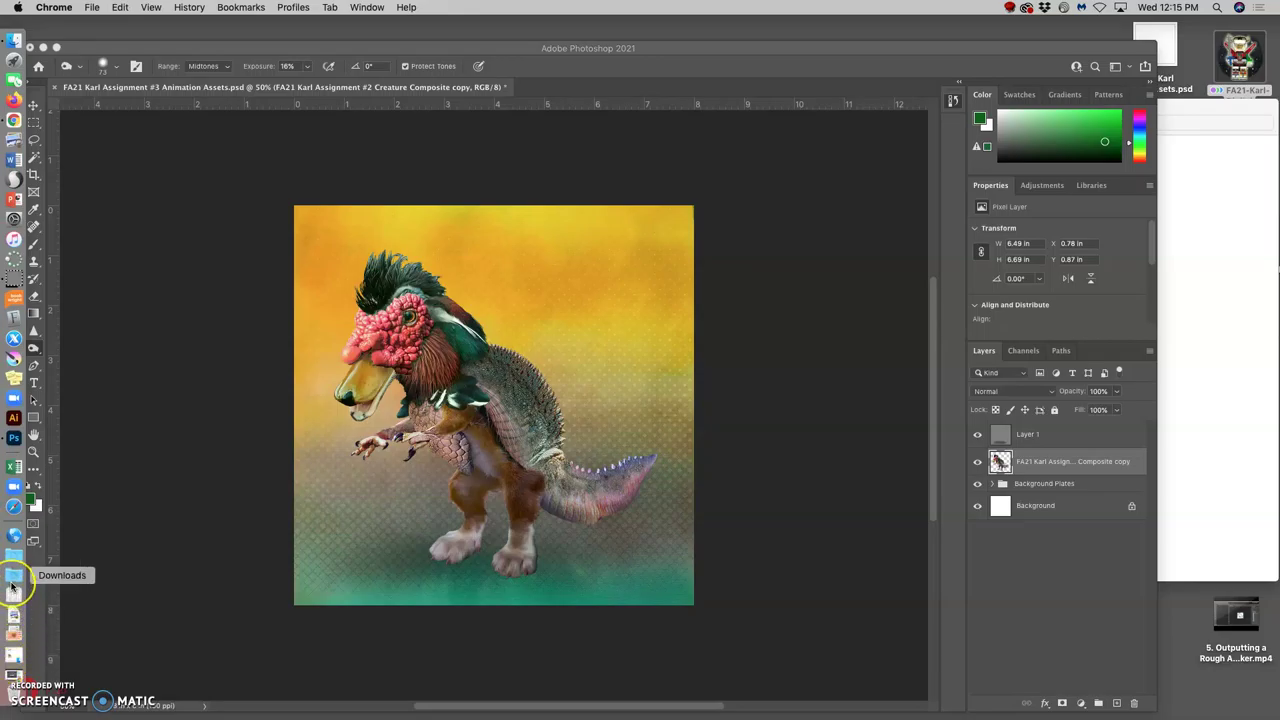
- Move clouds-1850093_1920.jpg from Downloads into the Animation Assets folder
left_click(13, 588)
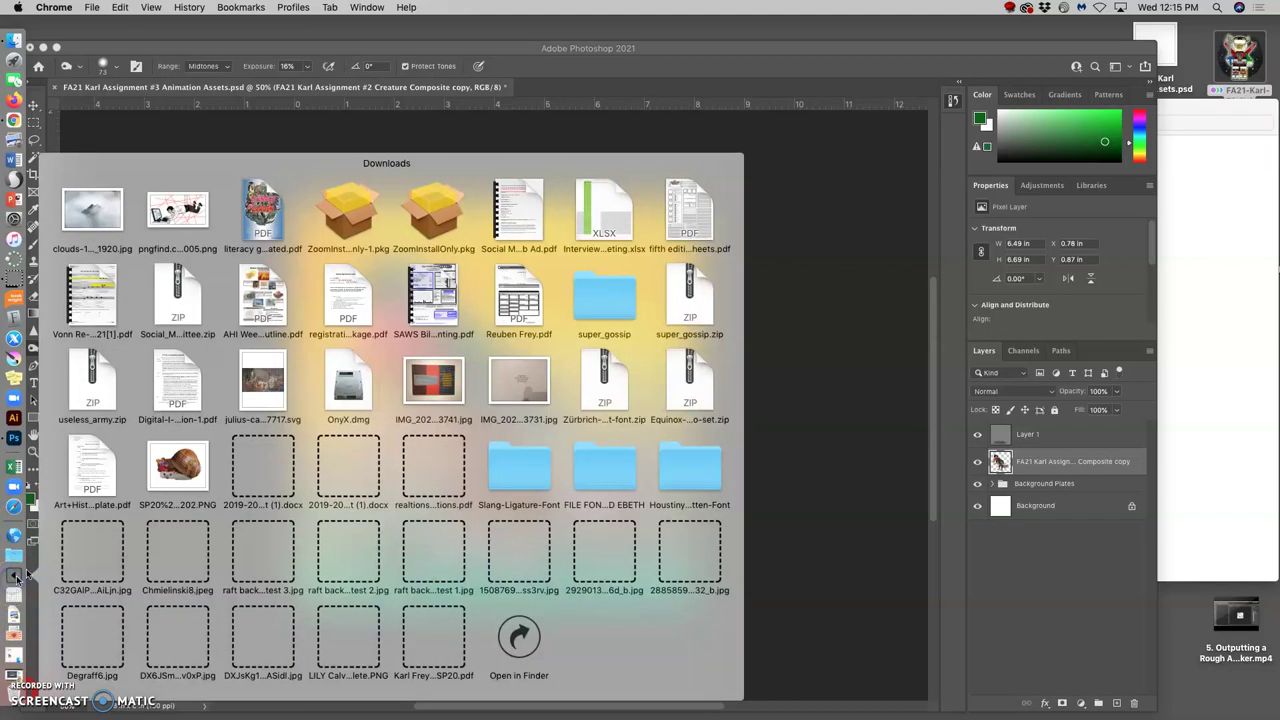
left_click_drag(78, 218, 1212, 320)
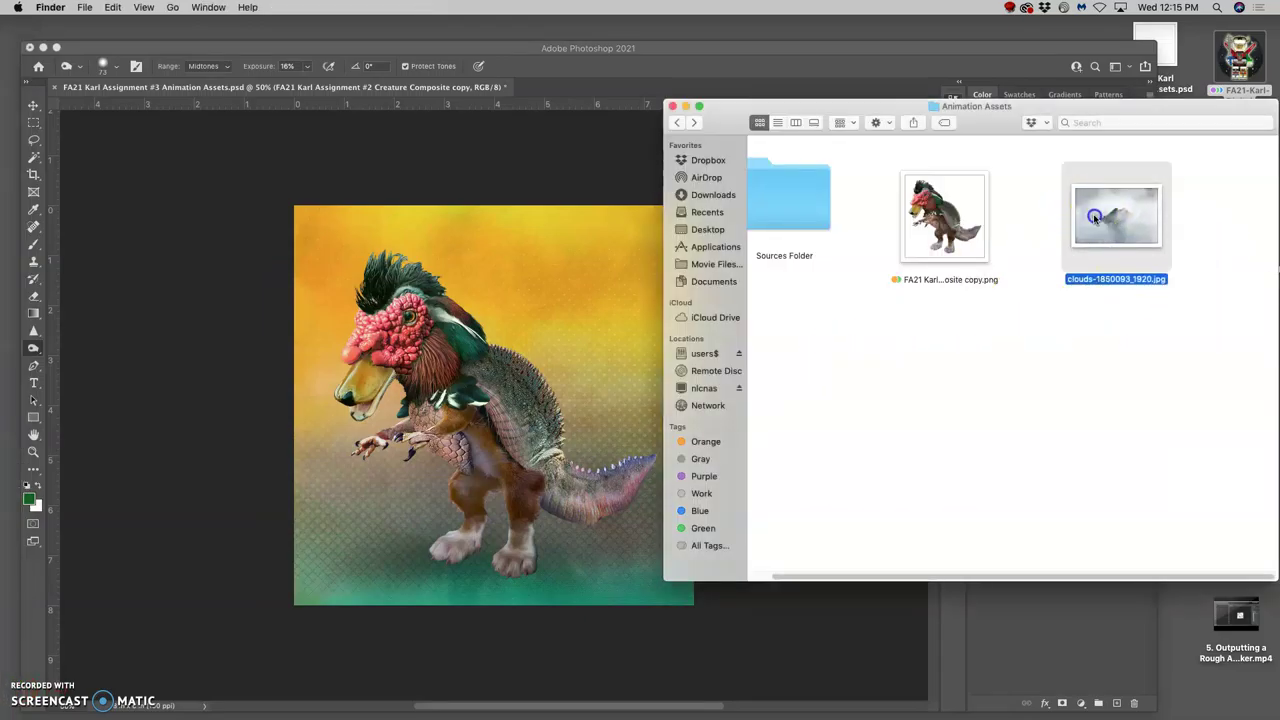
- Place clouds-1850093_1920.jpg on the canvas and stretch it to cover the whole canvas
left_click_drag(1095, 218, 535, 376)
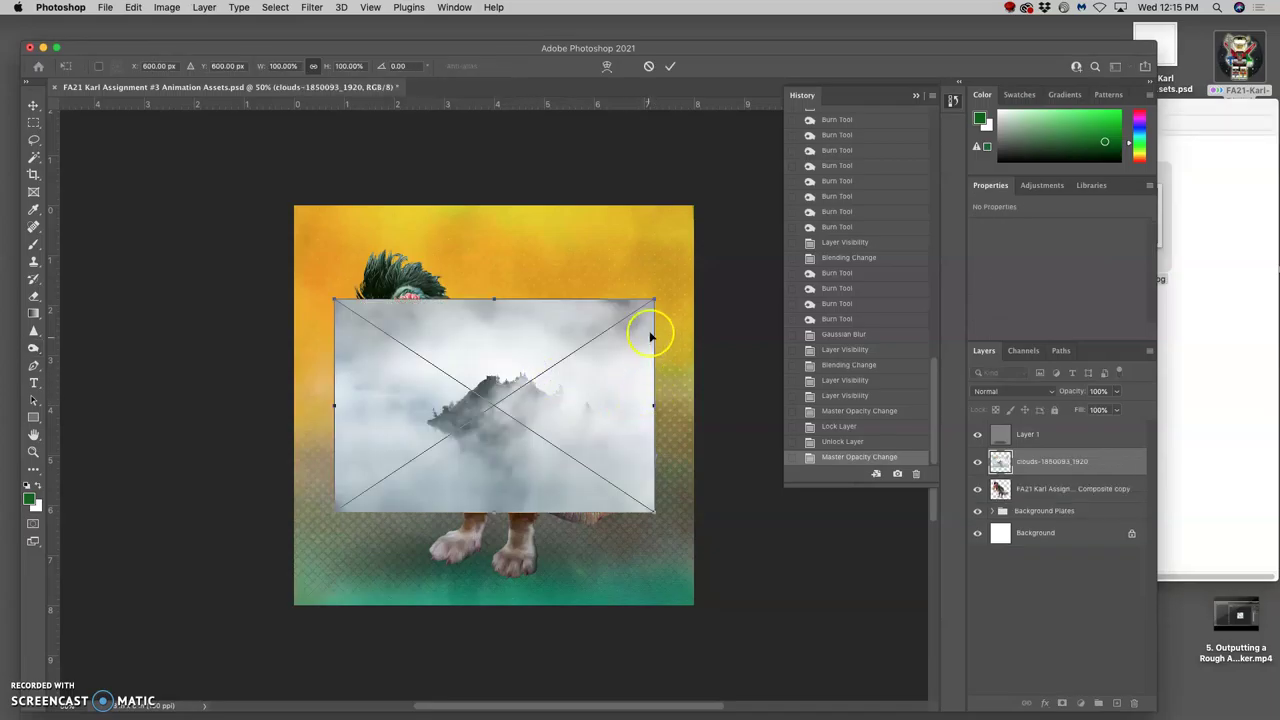
left_click_drag(654, 298, 669, 239)
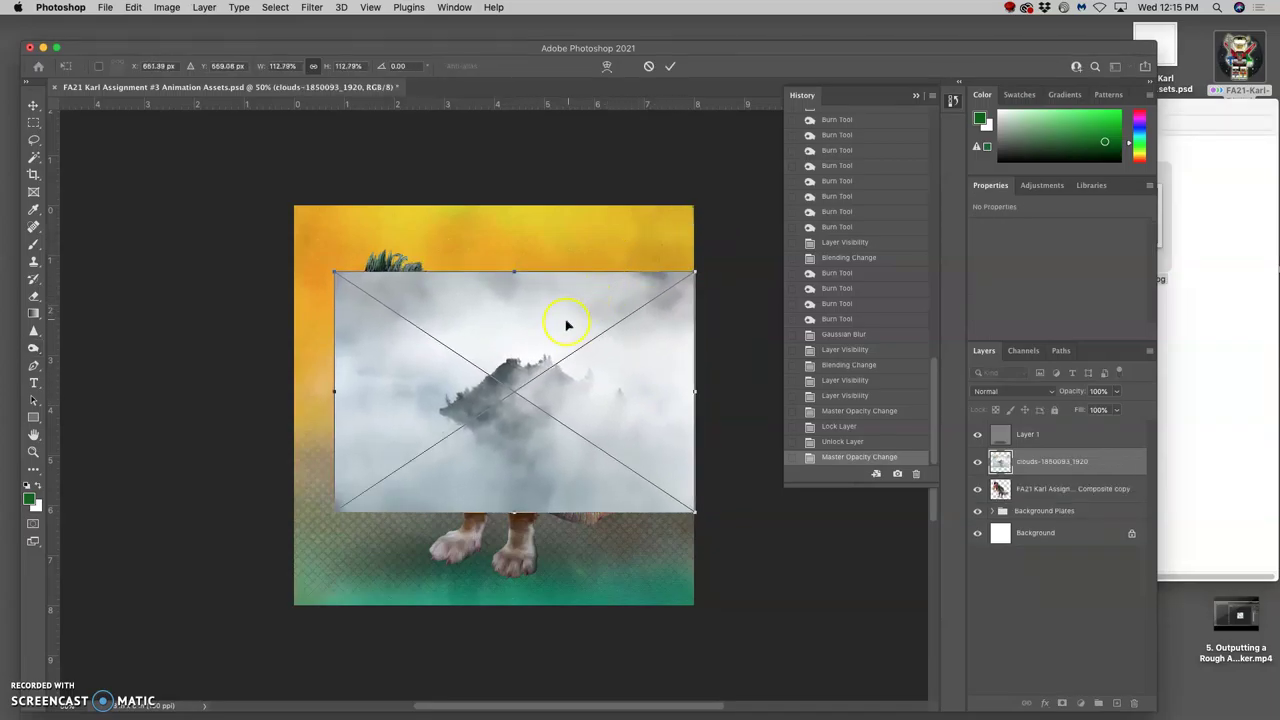
left_click_drag(335, 272, 293, 204)
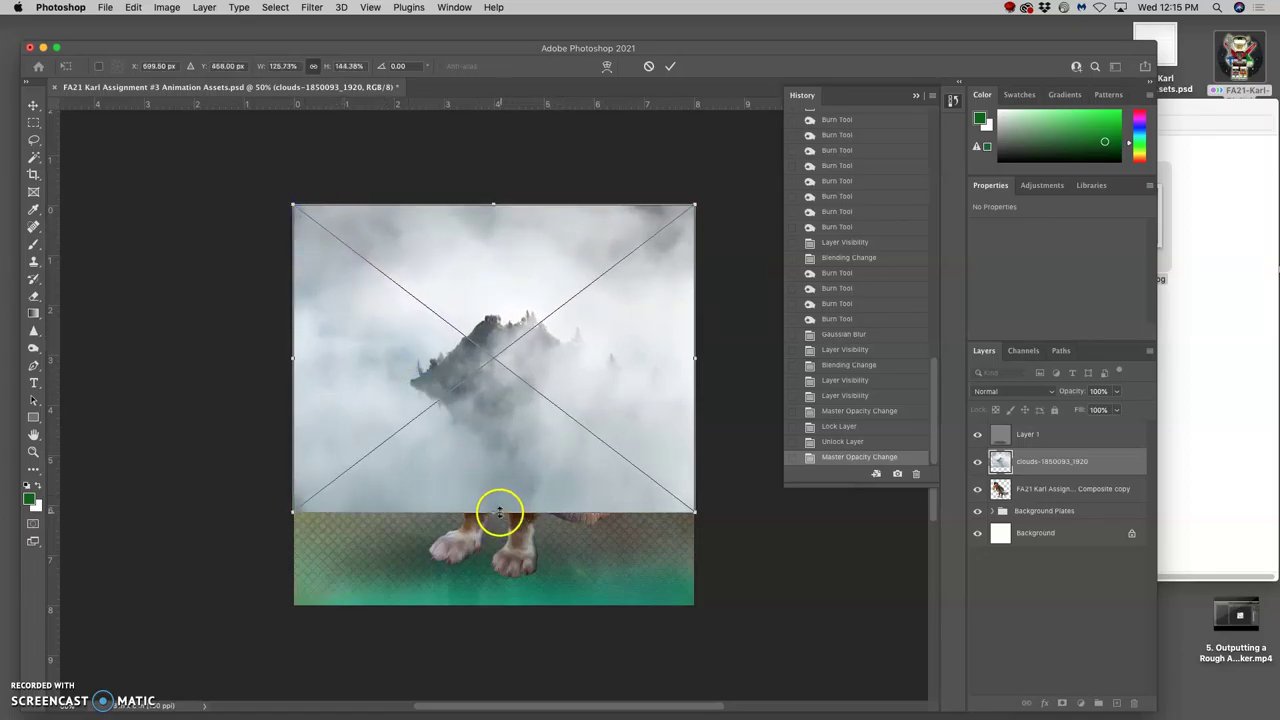
left_click_drag(493, 520, 491, 606)
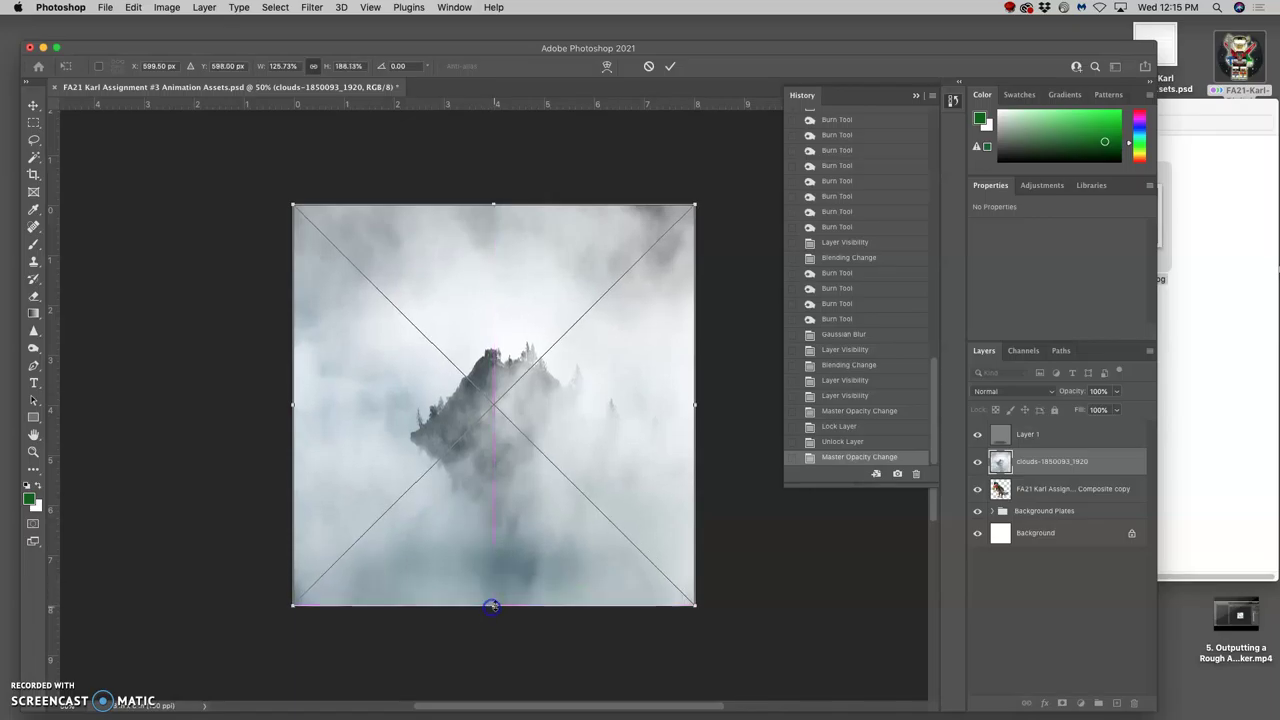
key("Return")
key("o")
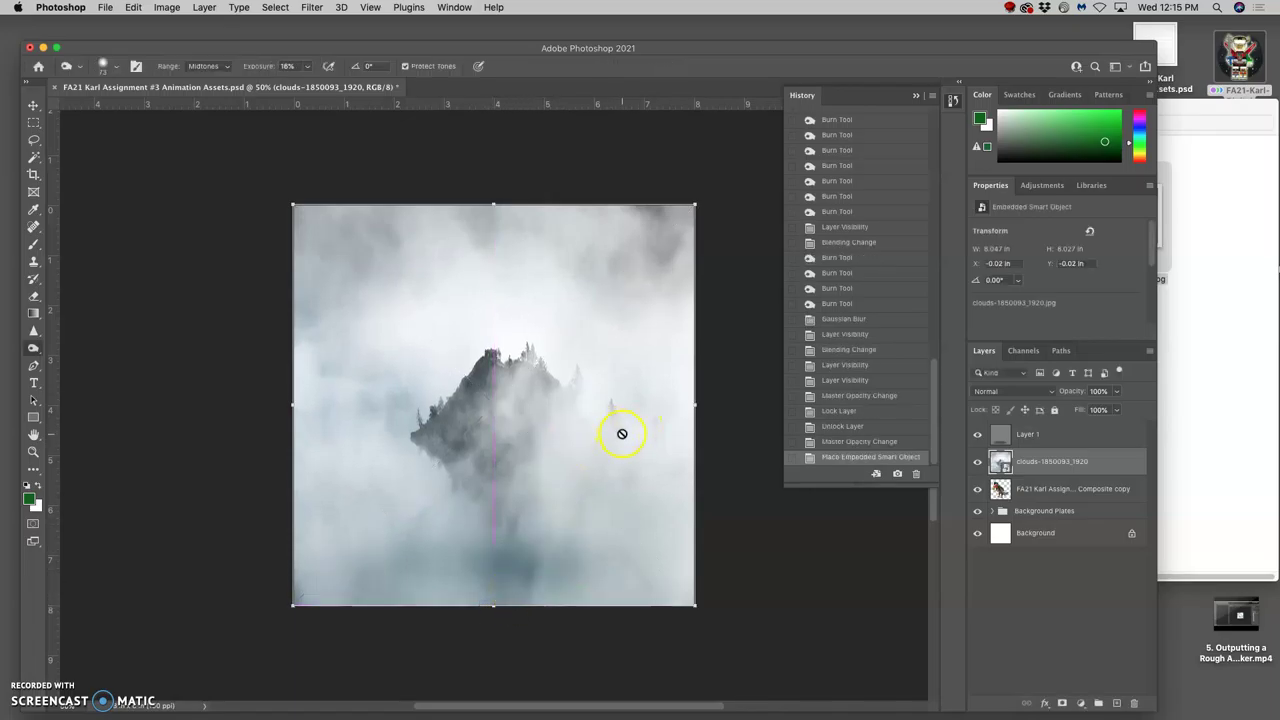
- Rasterize the clouds layer and lasso a selection around the dark island peak
right_click(1051, 471)
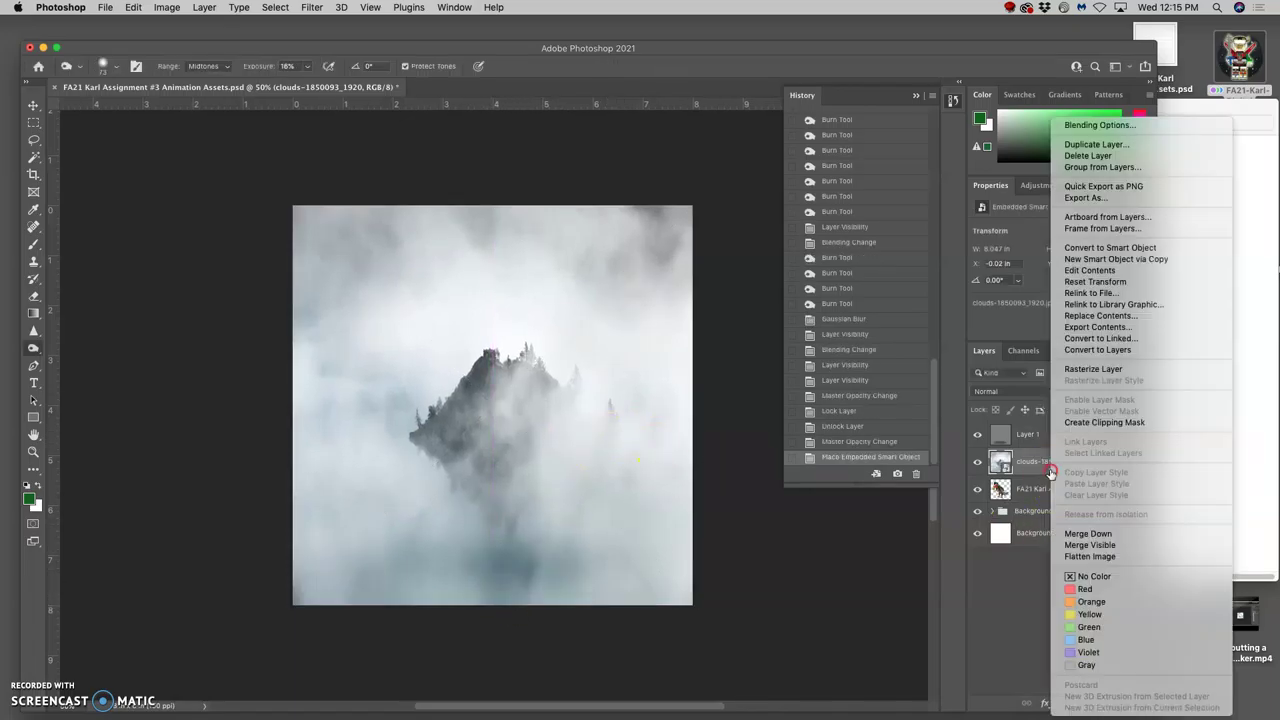
left_click(1092, 369)
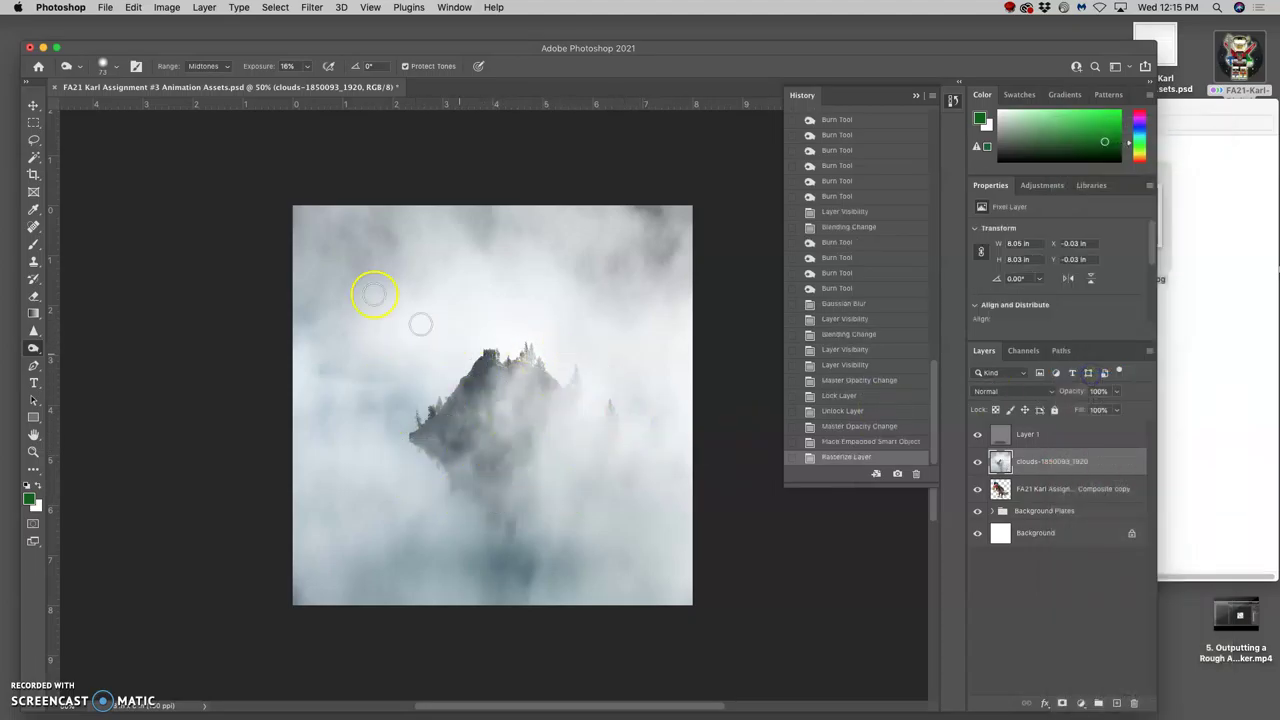
left_click(33, 140)
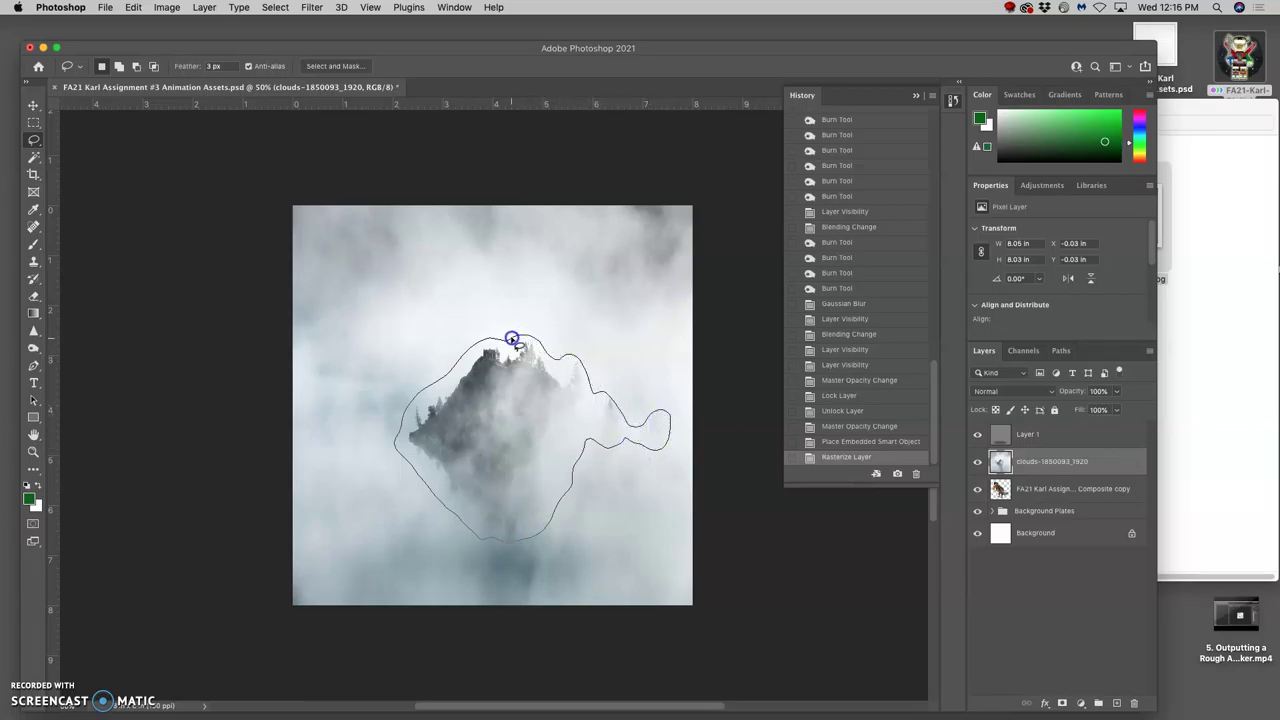
mouse_move(511, 338)
left_mouse_down()
mouse_move(505, 384)
mouse_move(541, 380)
mouse_move(490, 372)
left_mouse_up()
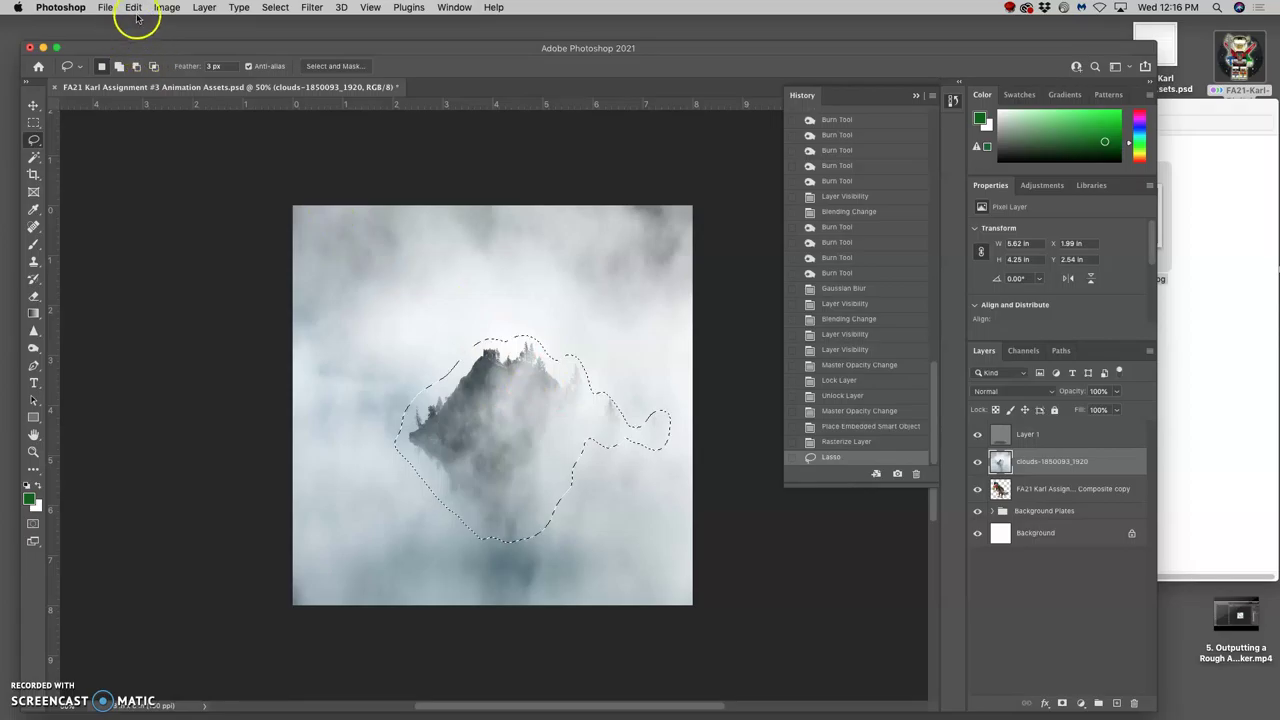
- Content-Aware fill the island selection away with fog, then deselect
left_click(133, 8)
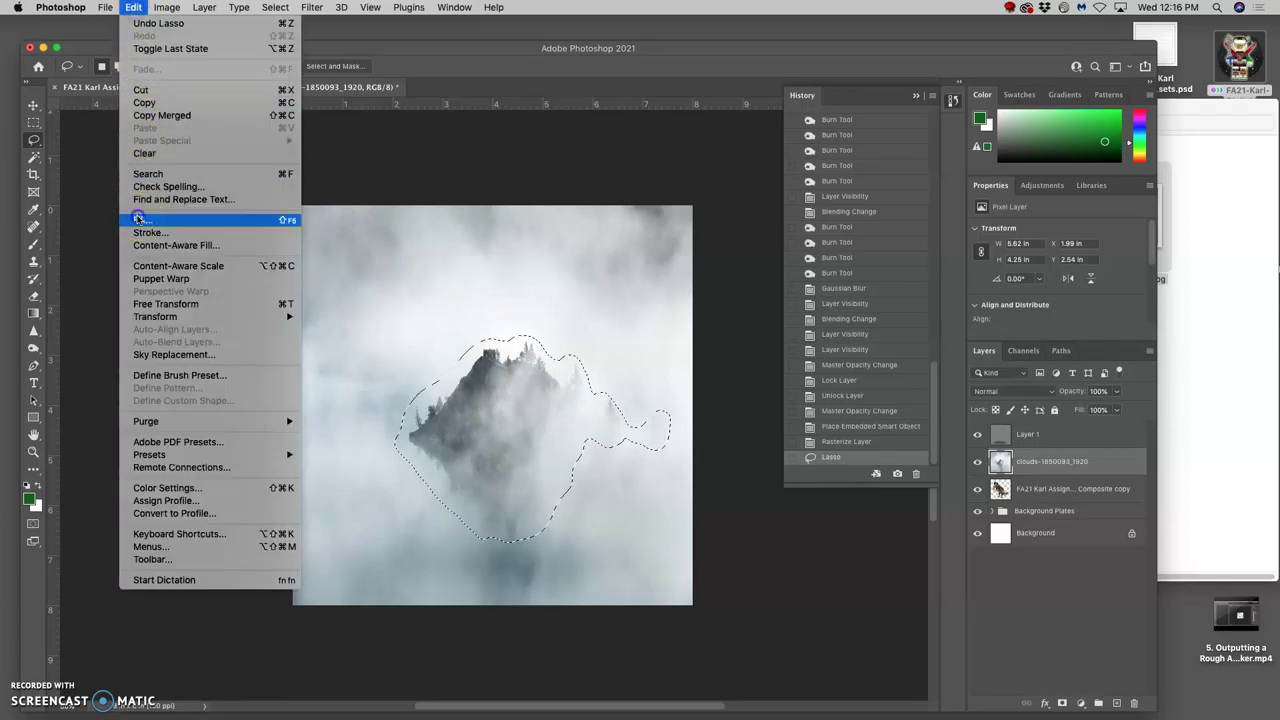
left_click(138, 215)
left_click(645, 293)
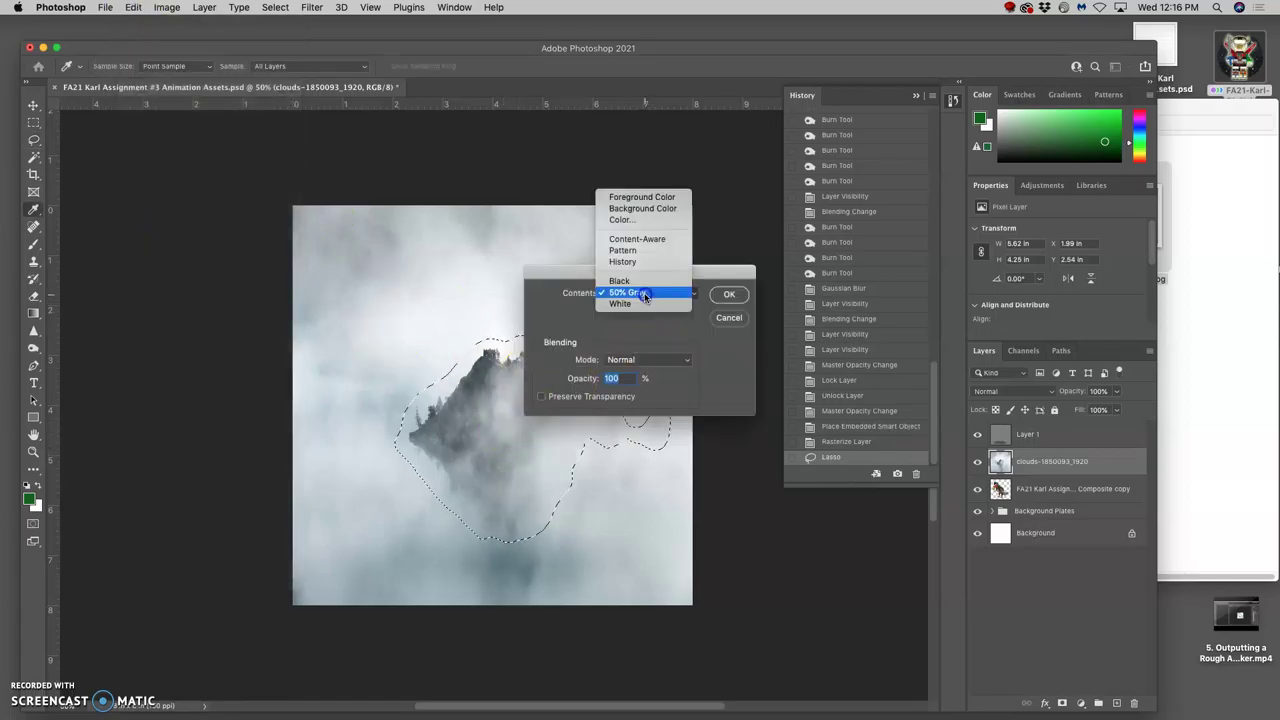
left_click(647, 242)
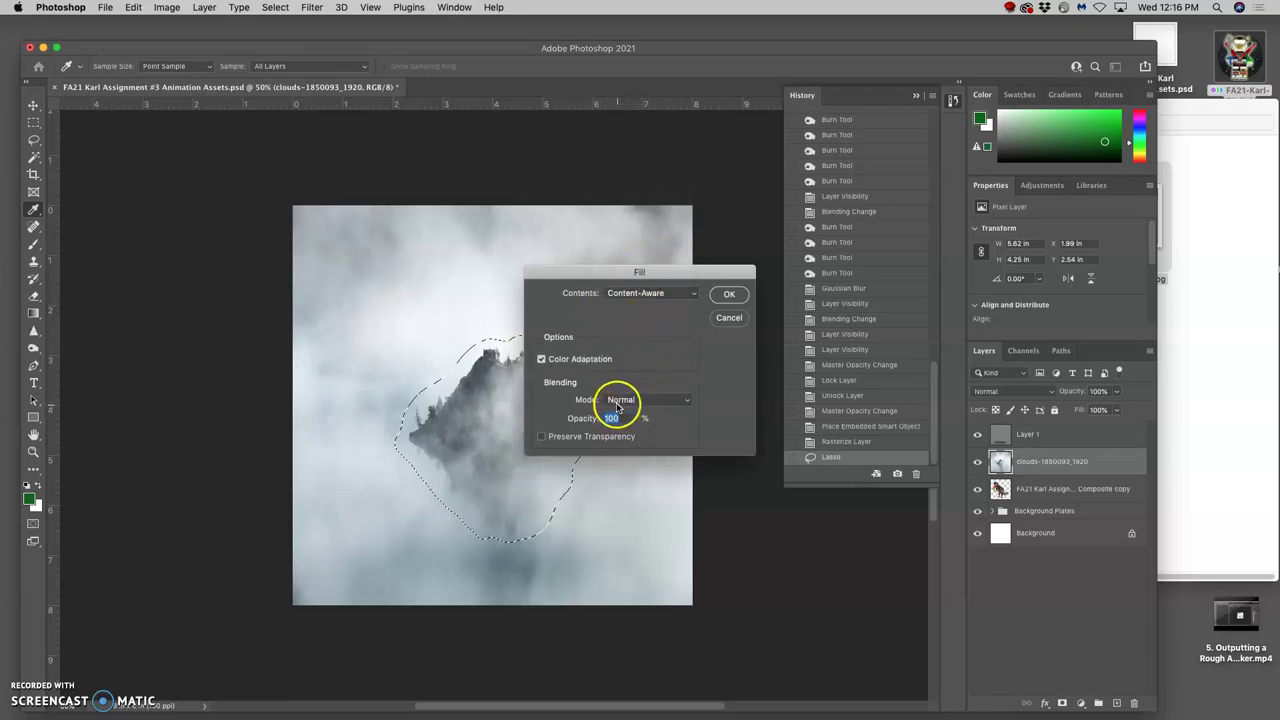
left_click(729, 294)
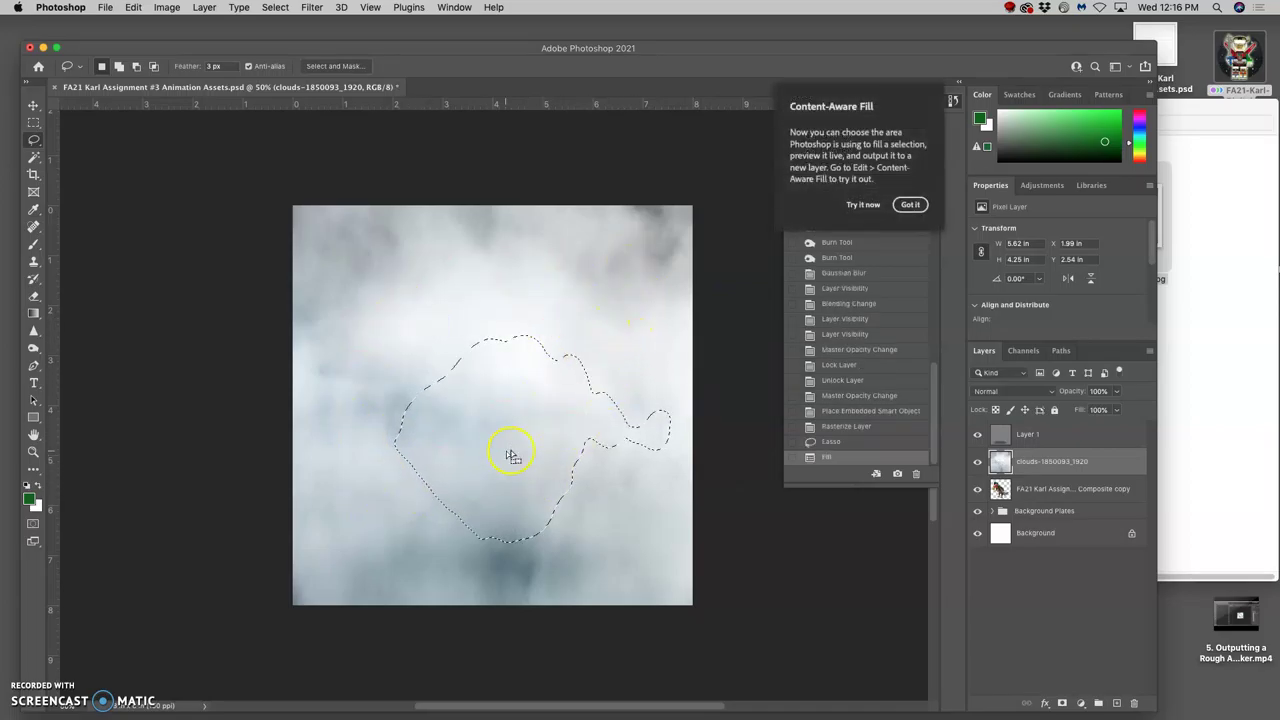
key("super+d")
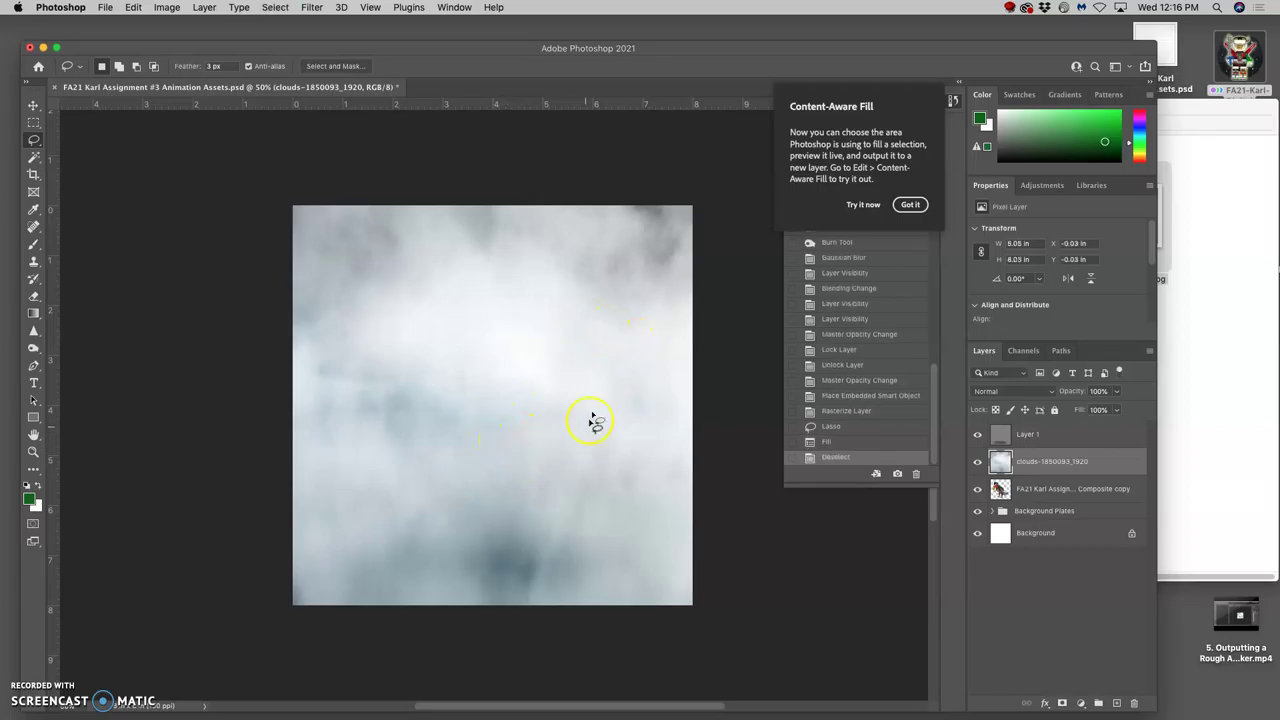
left_click(977, 461)
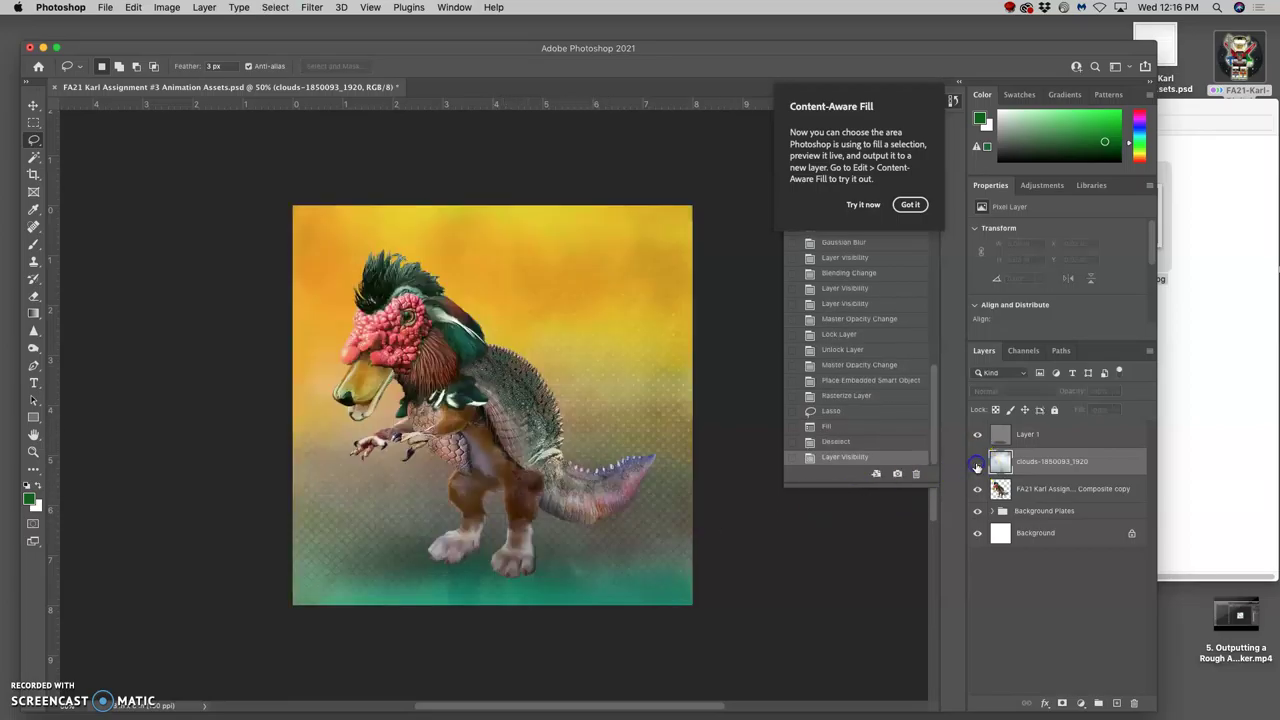
left_click(977, 461)
left_click(1051, 471)
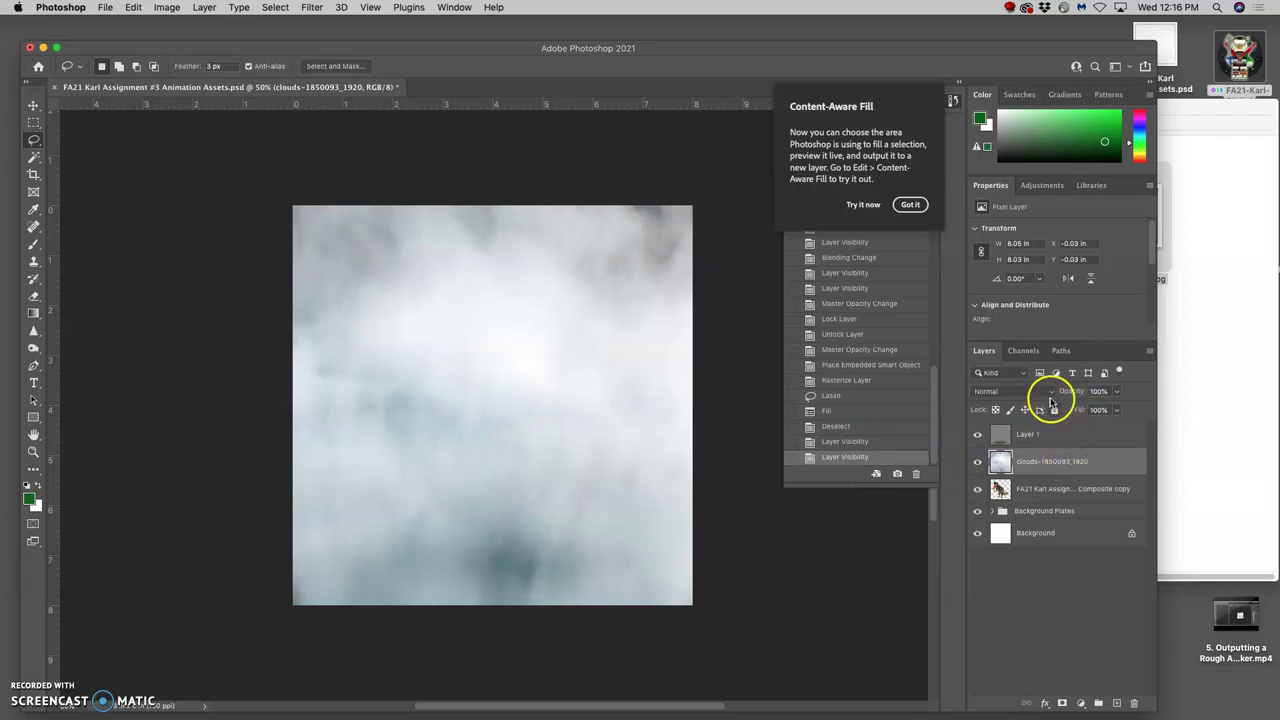
- Move the clouds layer below the creature and blend it in Pin Light at about 67% opacity
left_click(910, 205)
left_click(1116, 391)
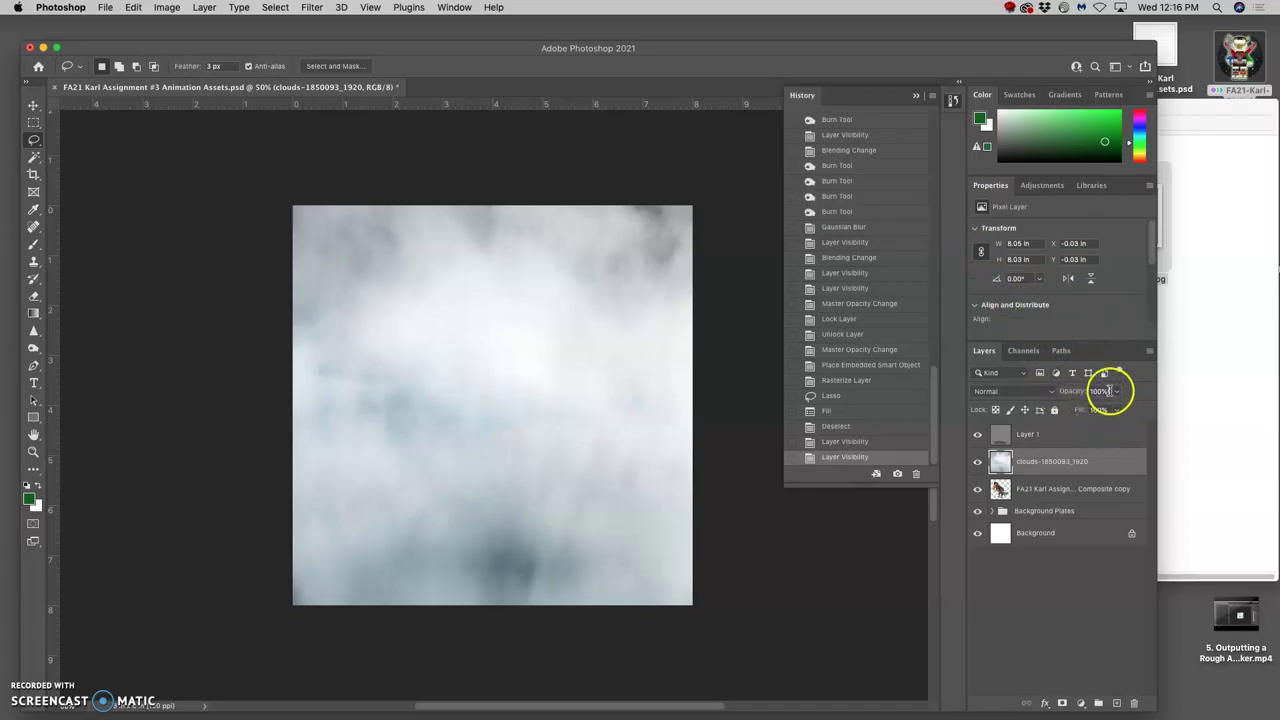
left_click_drag(1096, 410, 1084, 410)
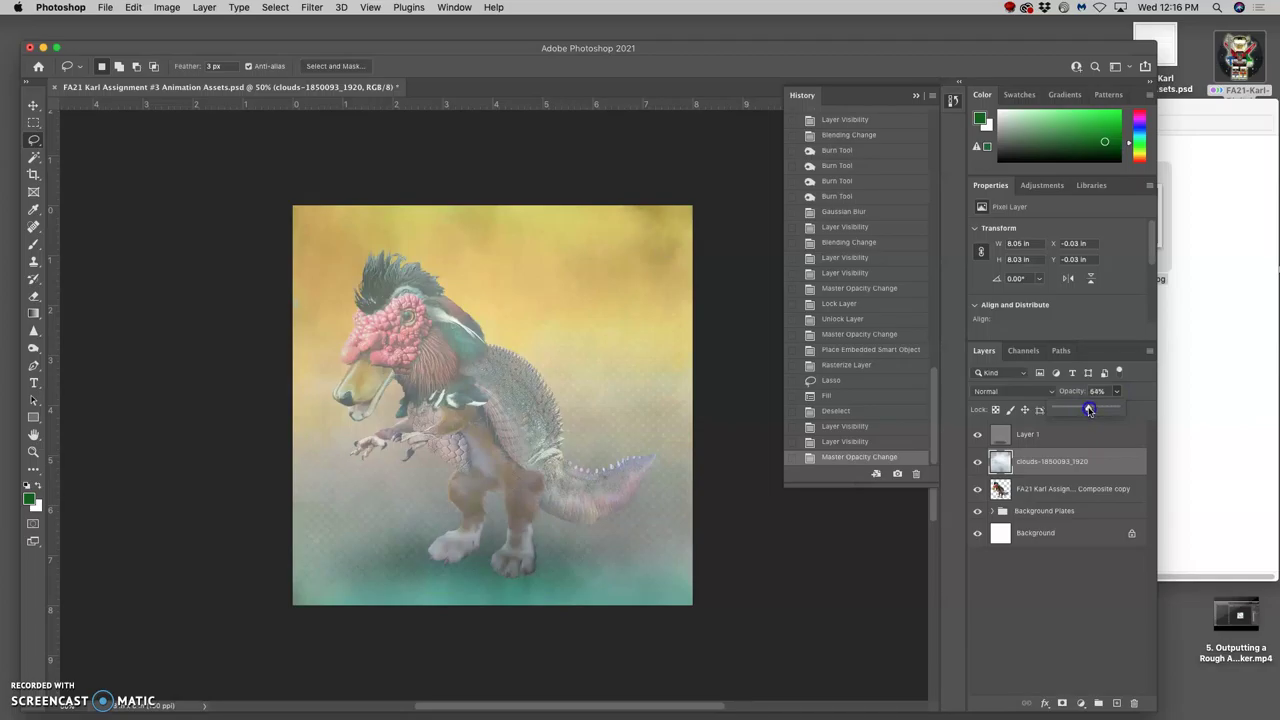
left_click_drag(1063, 457, 1050, 503)
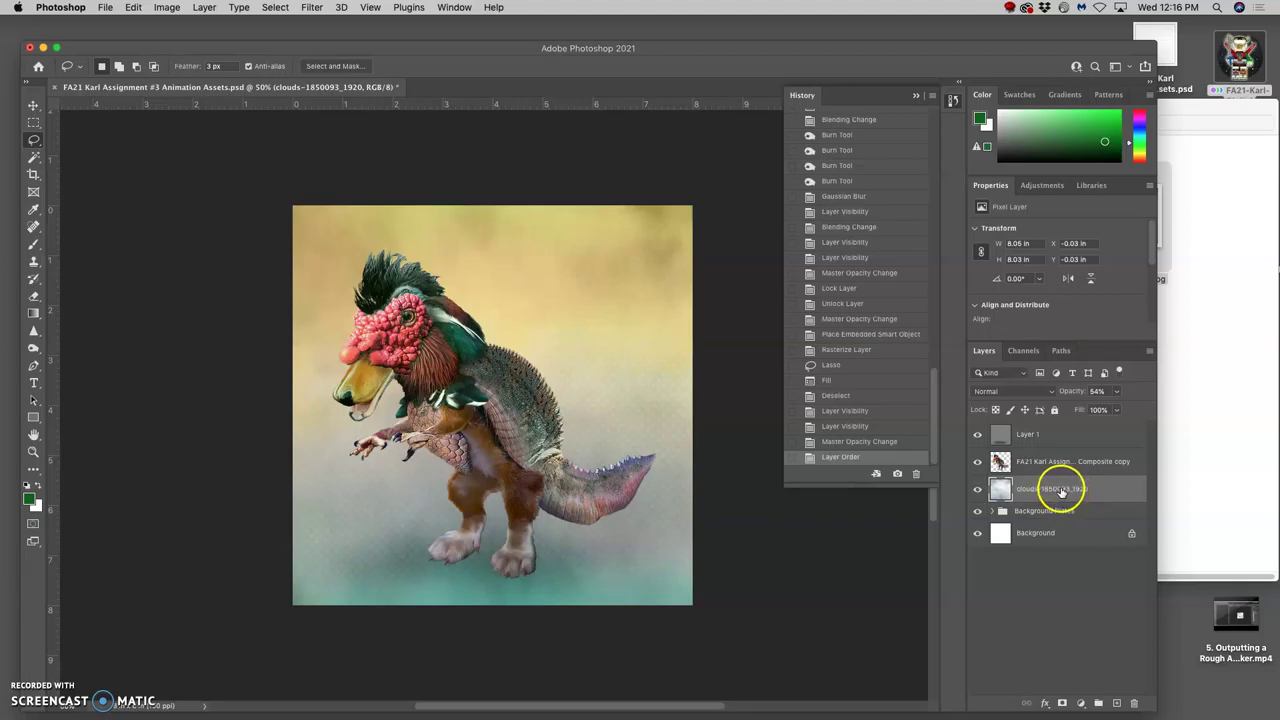
left_click(1020, 392)
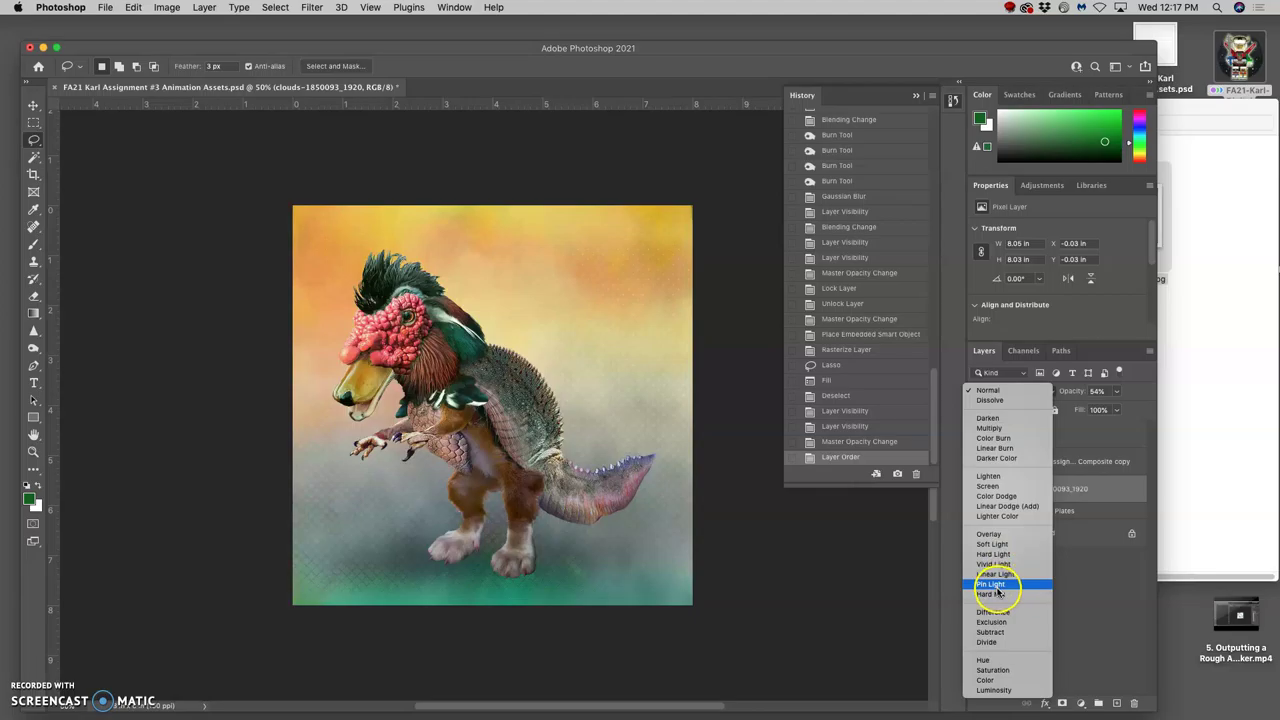
left_click(997, 588)
left_click(1116, 391)
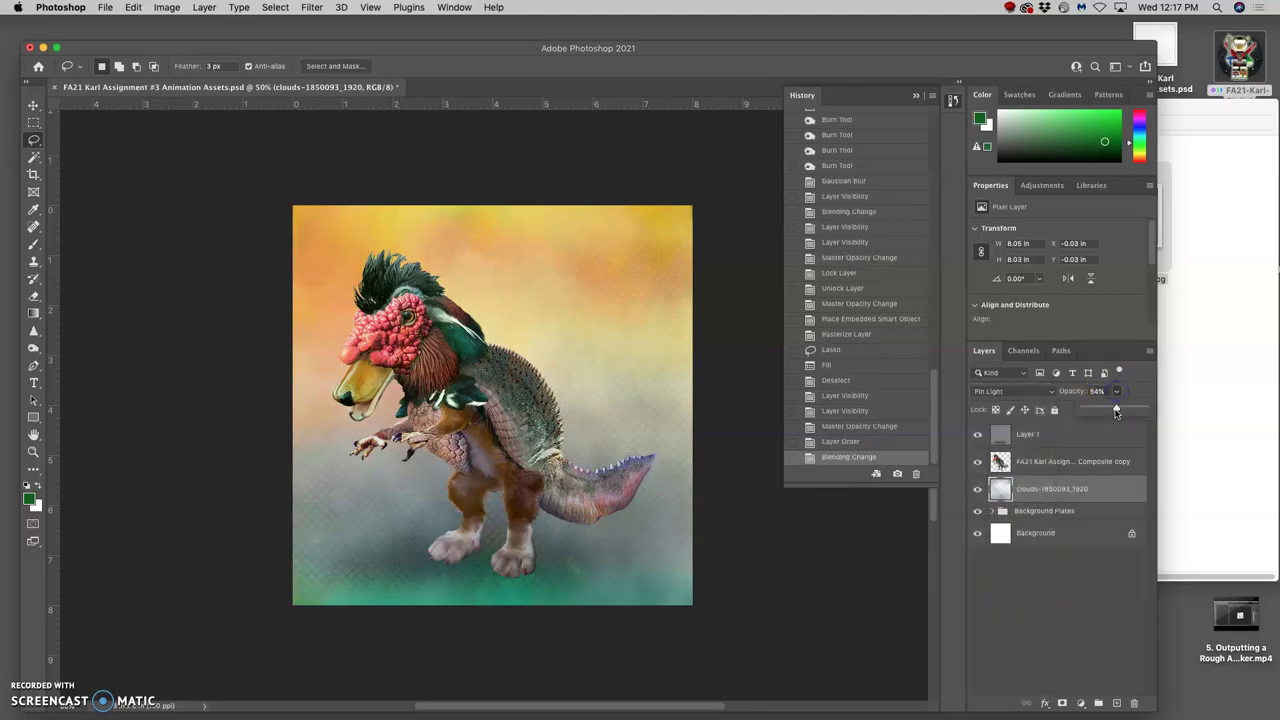
left_click_drag(1116, 412, 1127, 410)
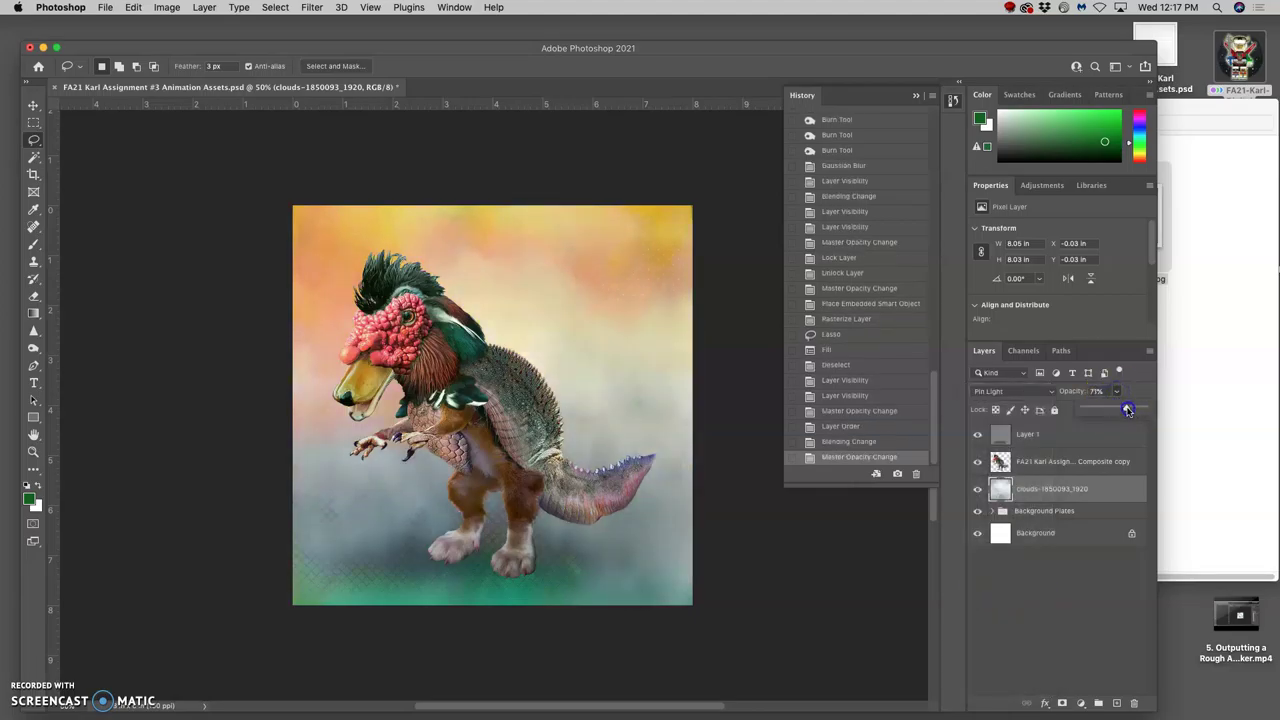
- Duplicate the clouds layer and blend the copy in Lighten at 28% opacity
left_click(1062, 488)
key("super+j")
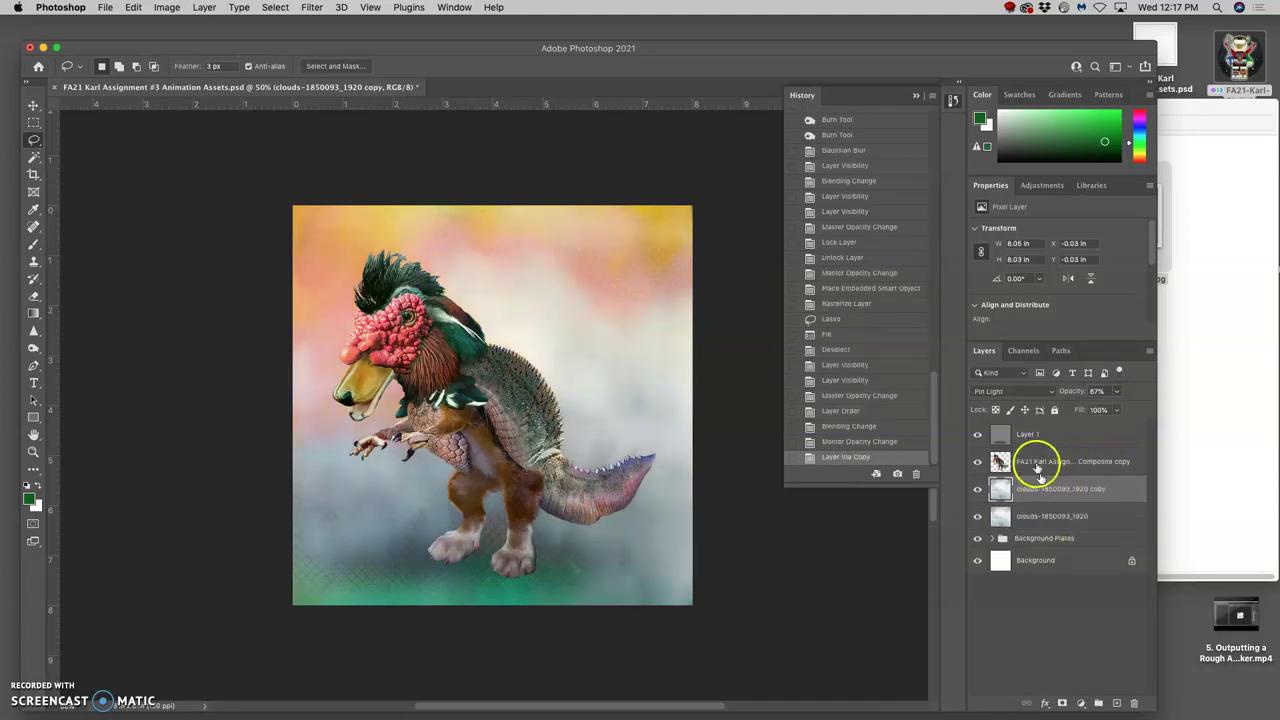
left_click(1013, 391)
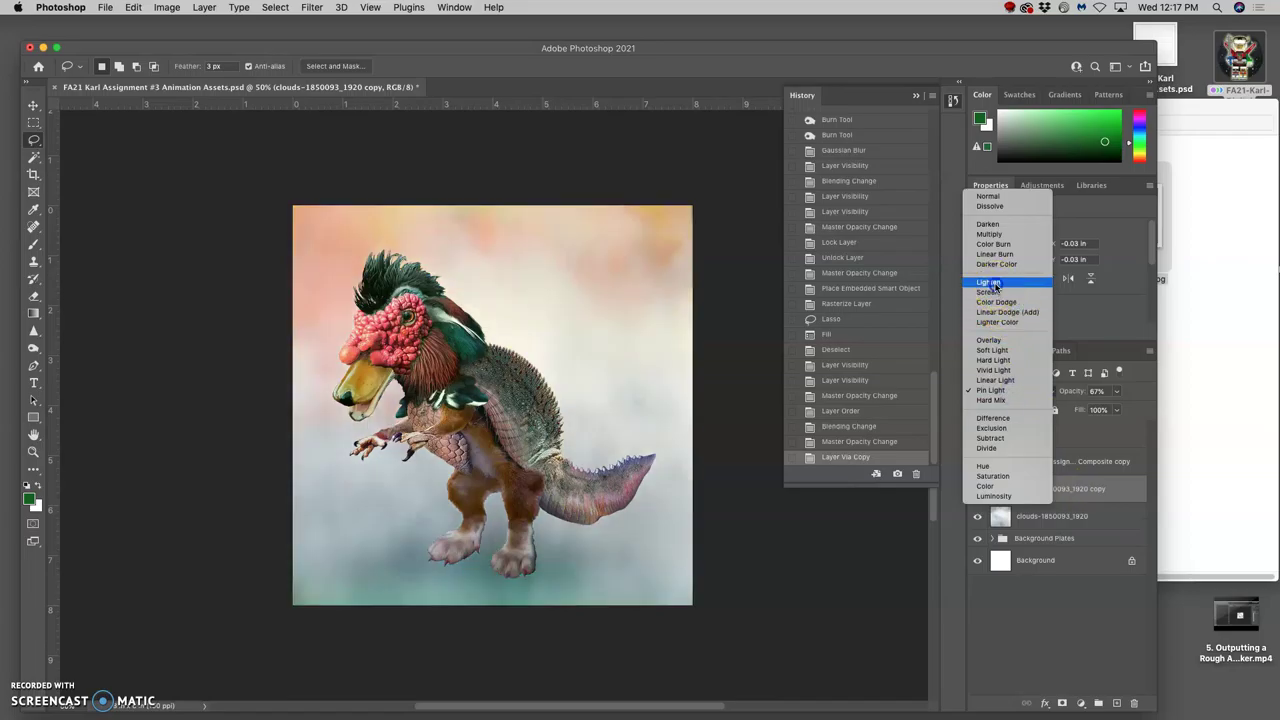
left_click(990, 284)
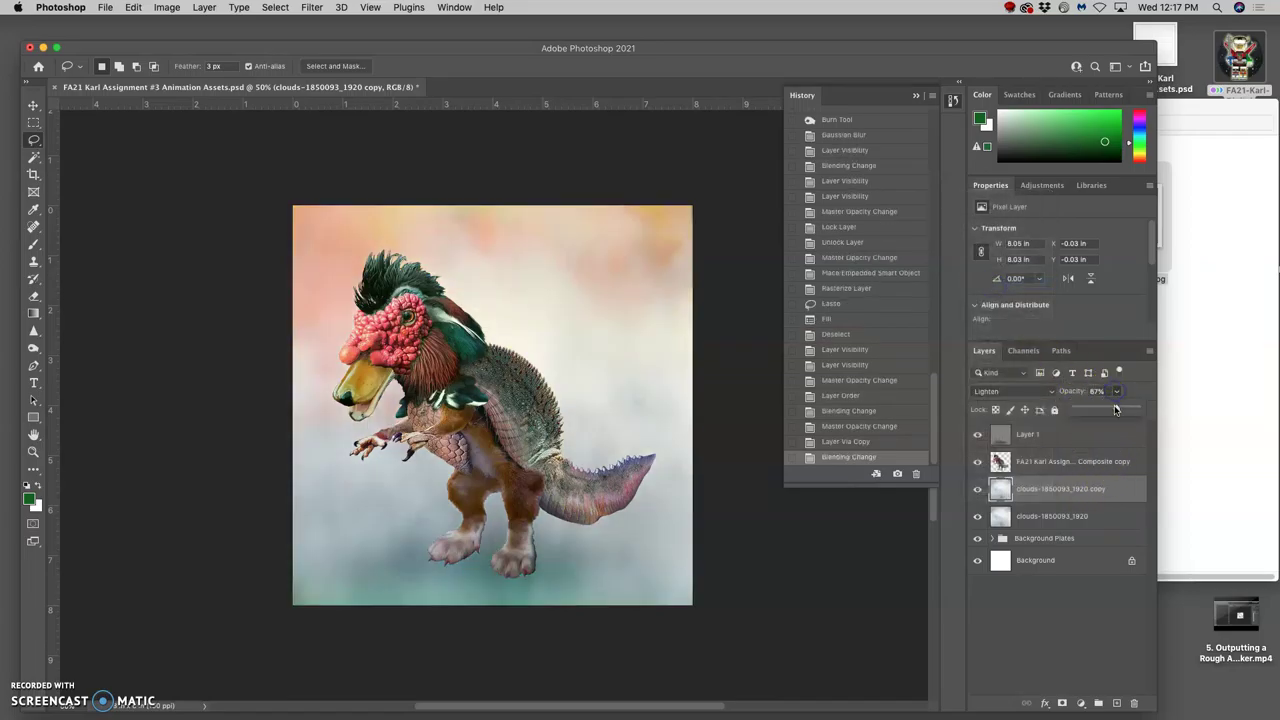
left_click_drag(1103, 408, 1094, 410)
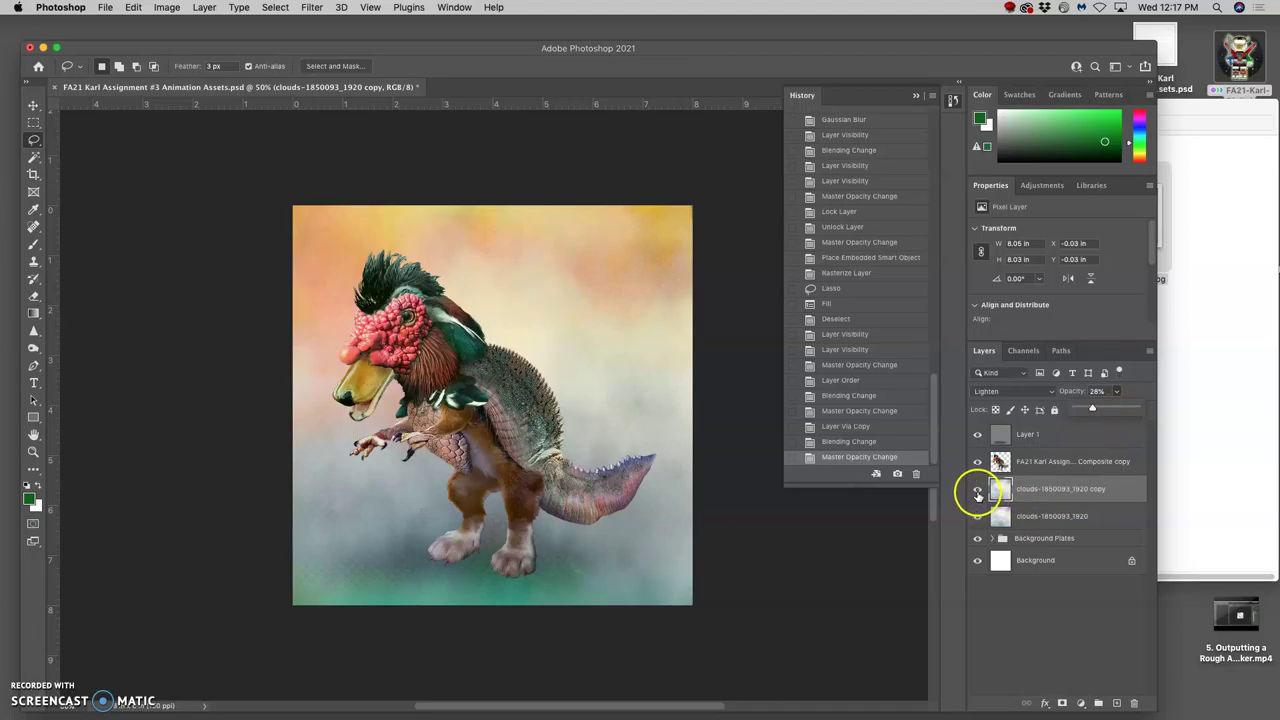
- Toggle the original and copied clouds layers' visibility to compare the fog
left_click(977, 489)
left_click(977, 489)
left_click(977, 516)
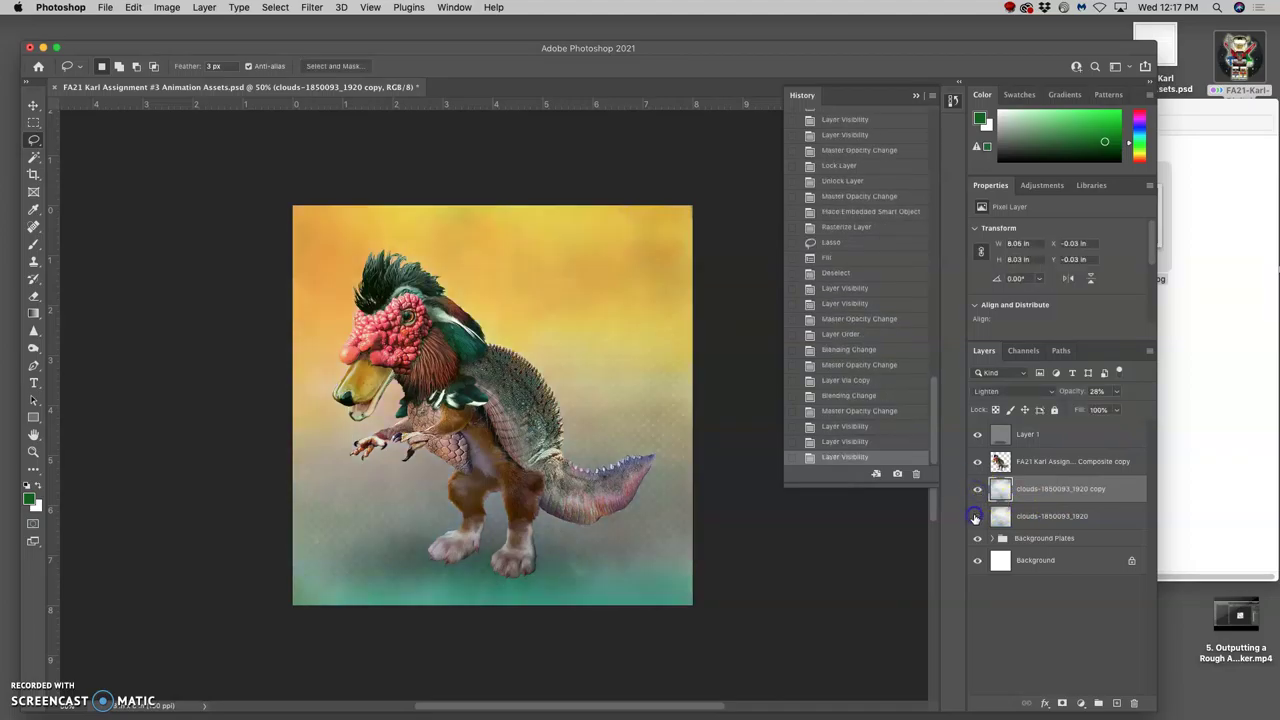
left_click(977, 516)
left_click(1021, 493)
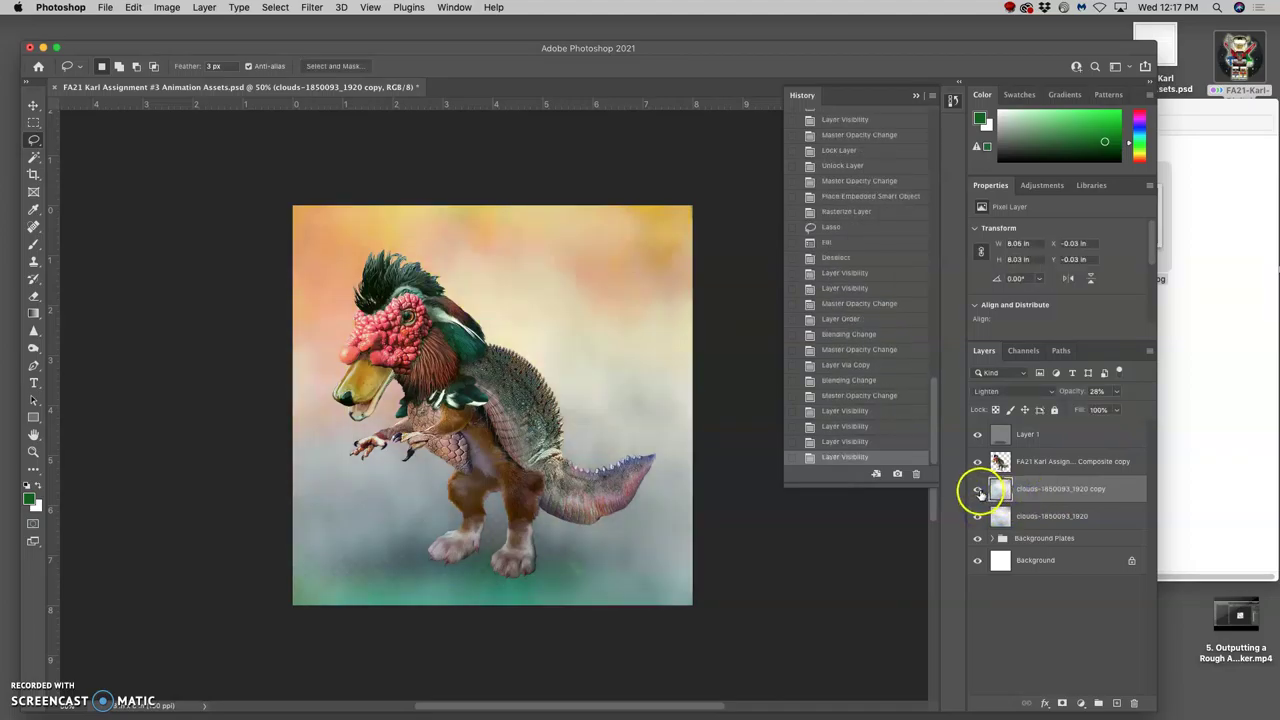
left_click(977, 489)
left_click(977, 516)
left_click(977, 489)
left_click(977, 489)
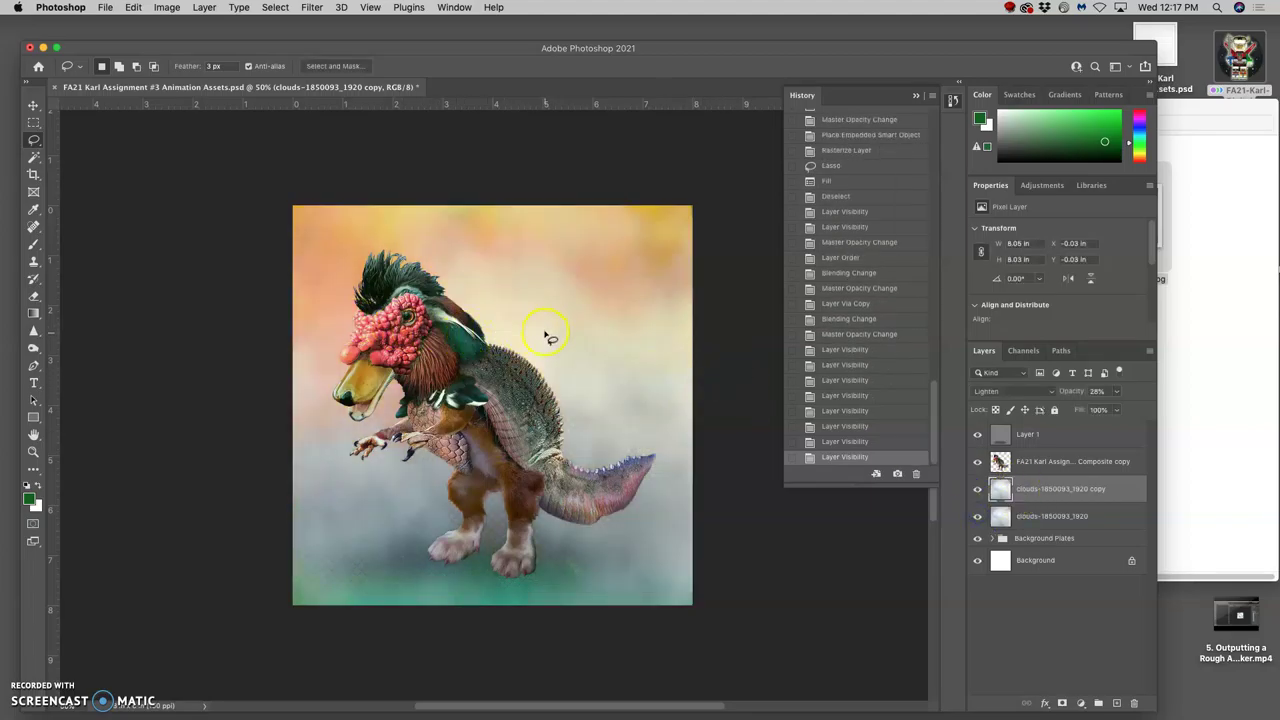
- Shift the clouds copy slightly on the canvas with the Move tool
left_click(33, 106)
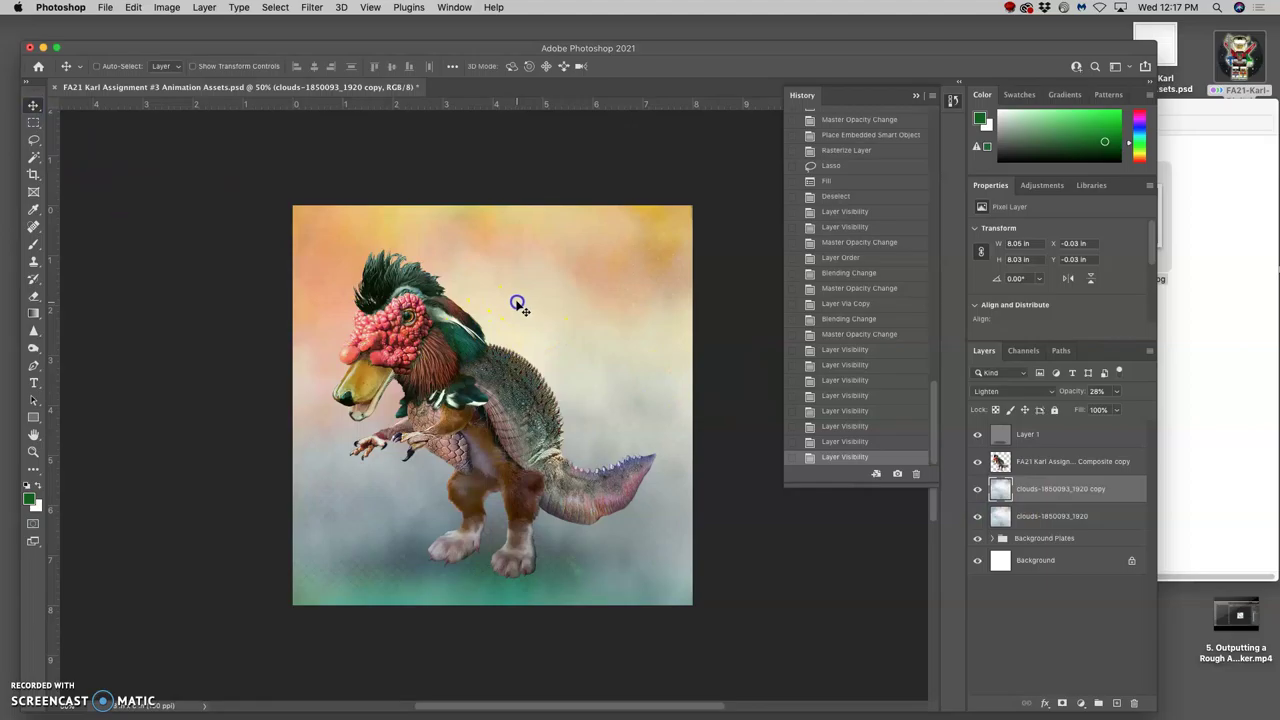
mouse_move(517, 303)
left_mouse_down()
mouse_move(500, 291)
mouse_move(560, 303)
mouse_move(521, 304)
left_mouse_up()
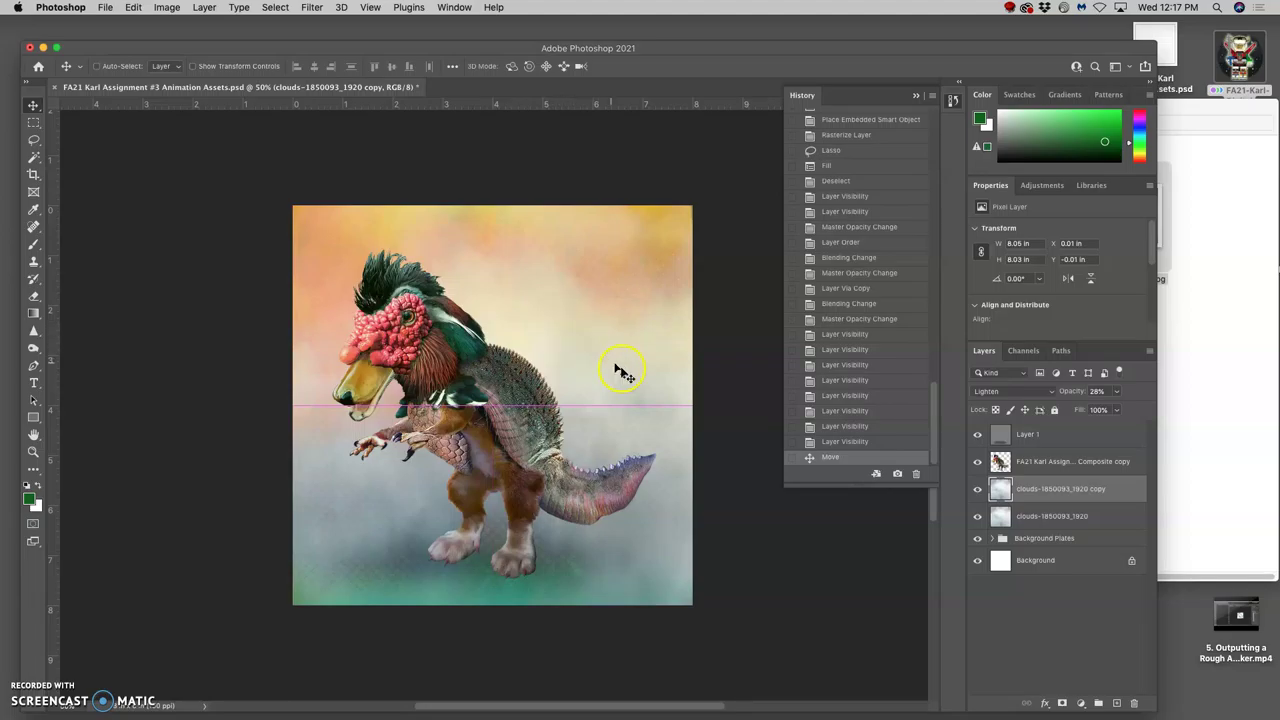
left_click(1050, 495)
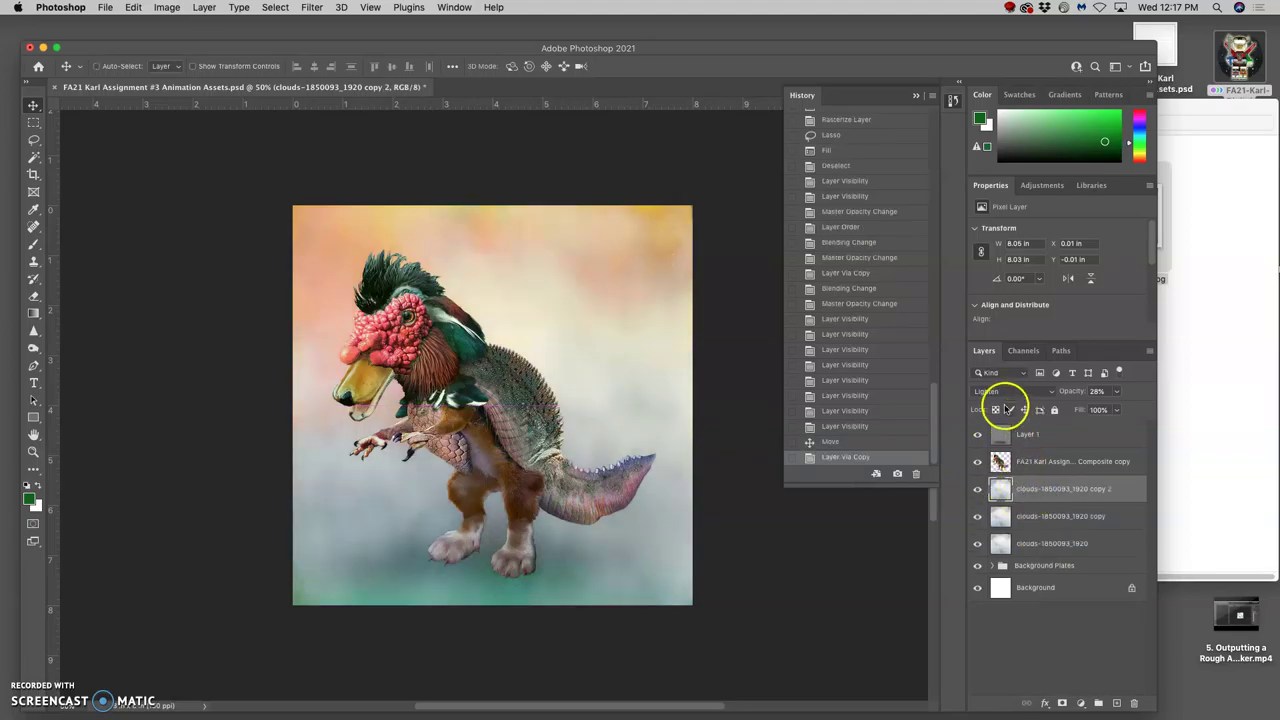
- Set the clouds copy 2 layer to Normal blending at full opacity and nudge it left
left_click(1003, 392)
left_click(988, 305)
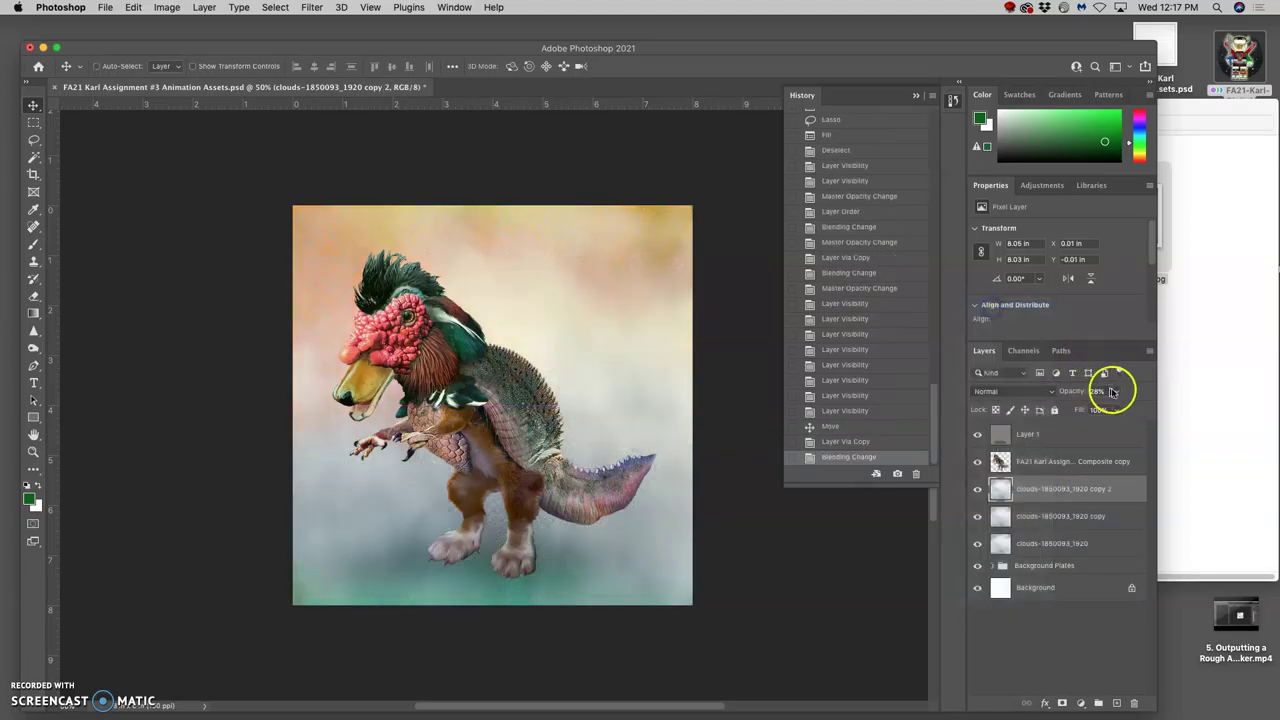
left_click(1116, 392)
left_click_drag(1137, 410, 1150, 408)
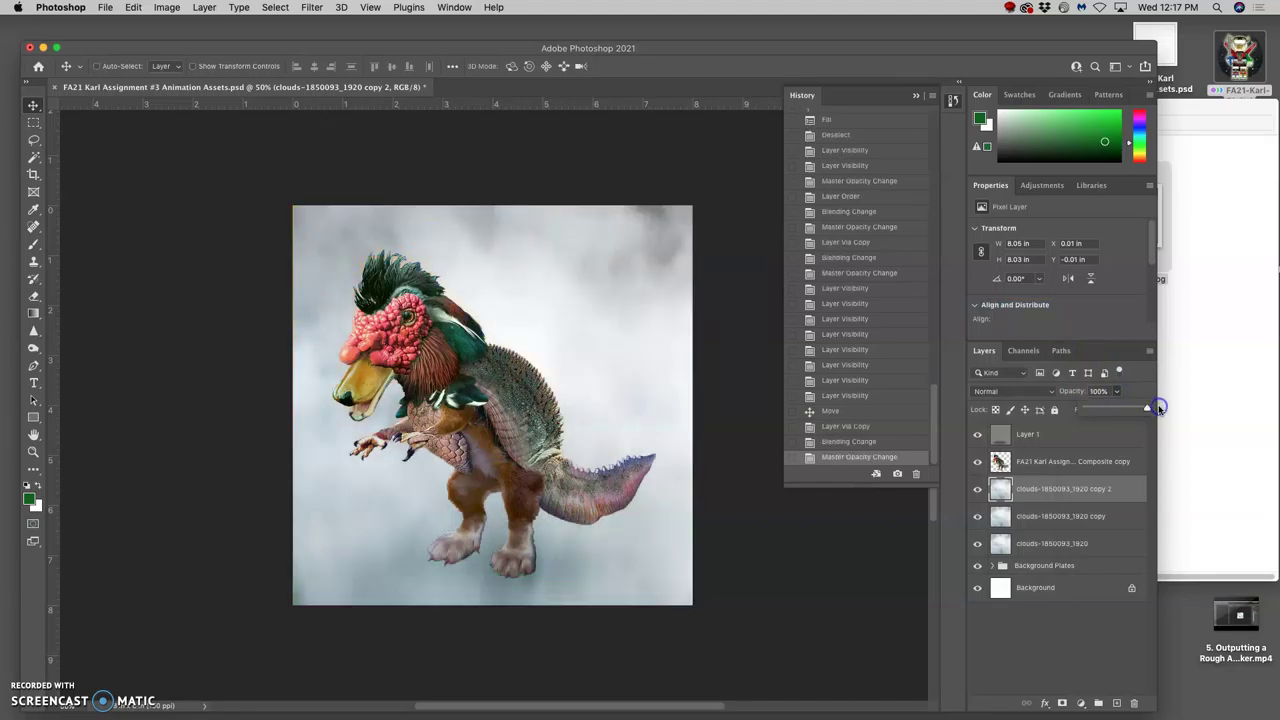
left_click_drag(693, 420, 650, 422)
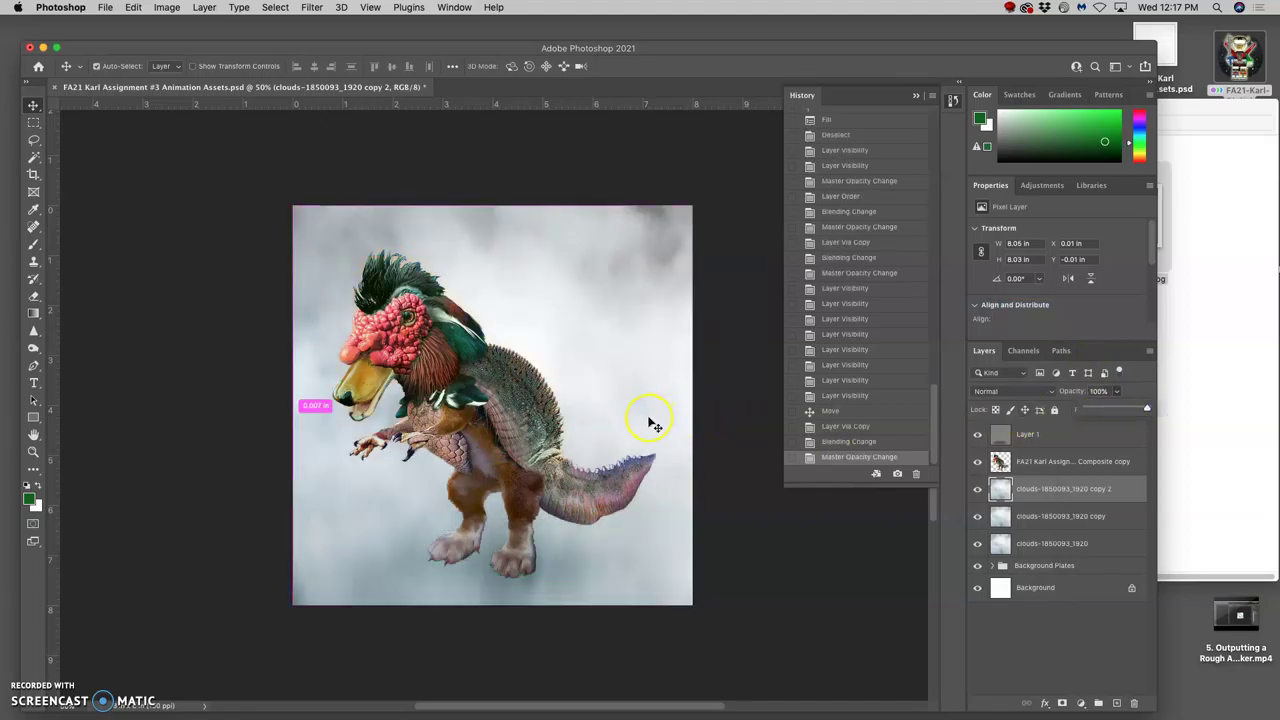
- Zoom out to 33.3% and move the clouds copy 2 layer slightly down
key("super+minus")
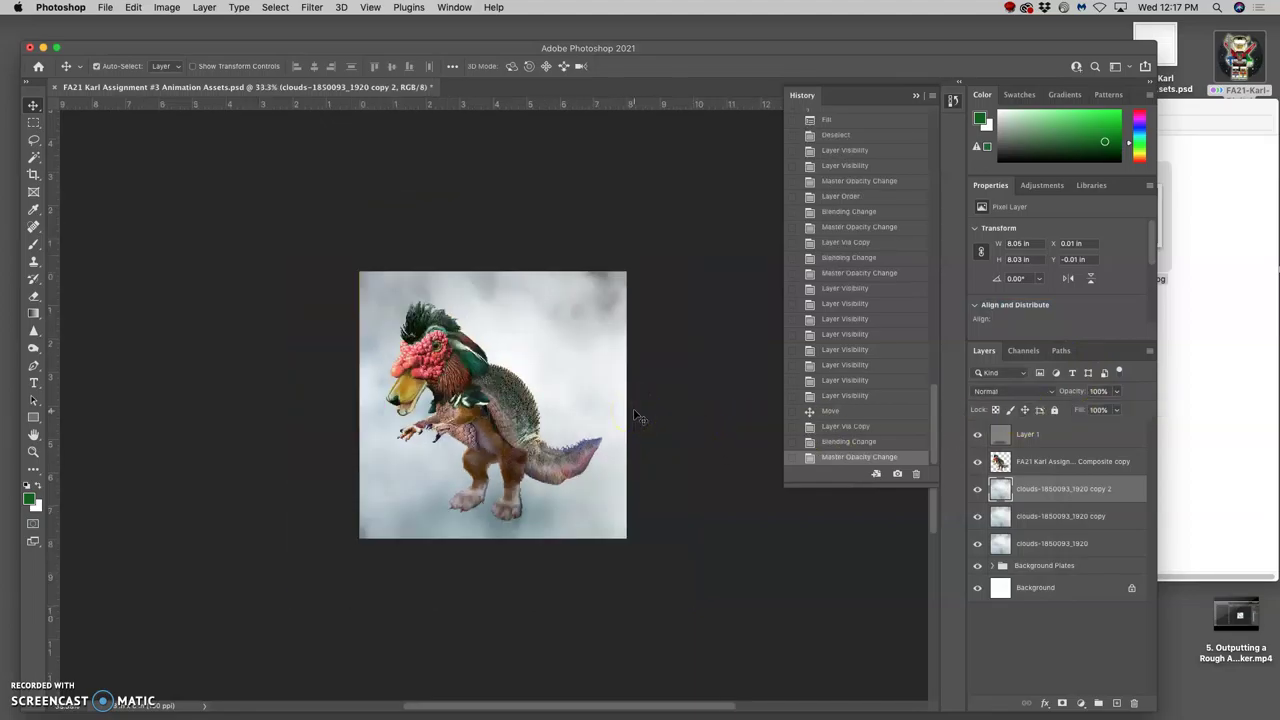
key("super+plus")
key("super+minus")
left_click(623, 404, "super")
key("super+t")
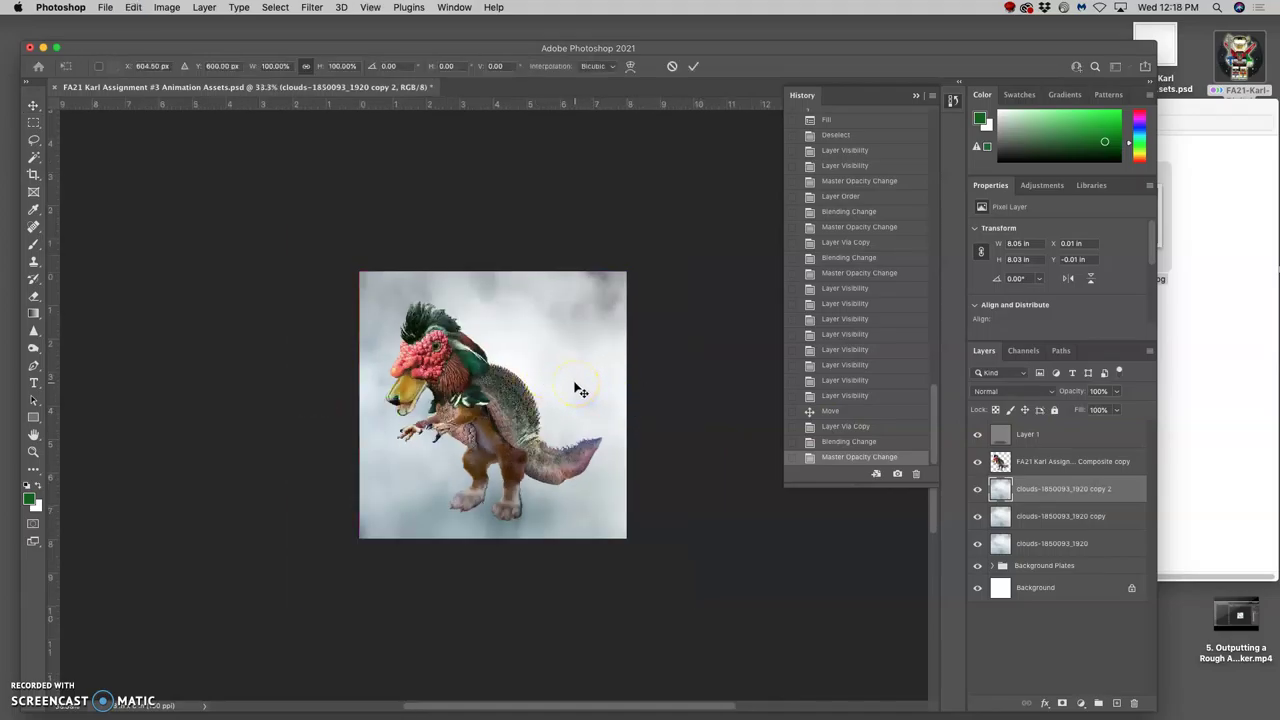
left_click(1036, 488)
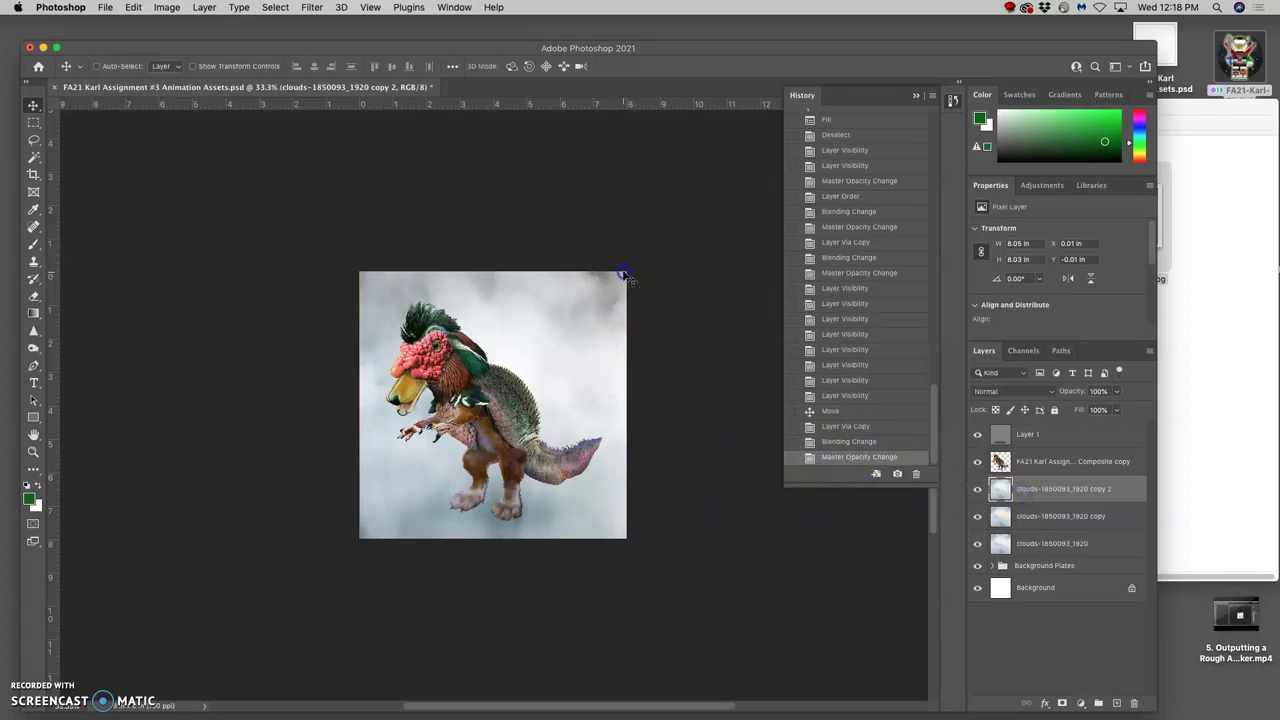
left_click_drag(622, 275, 622, 368)
- Free Transform the clouds copy 2 layer, widening it leftward, down-right and taller
key("super+t")
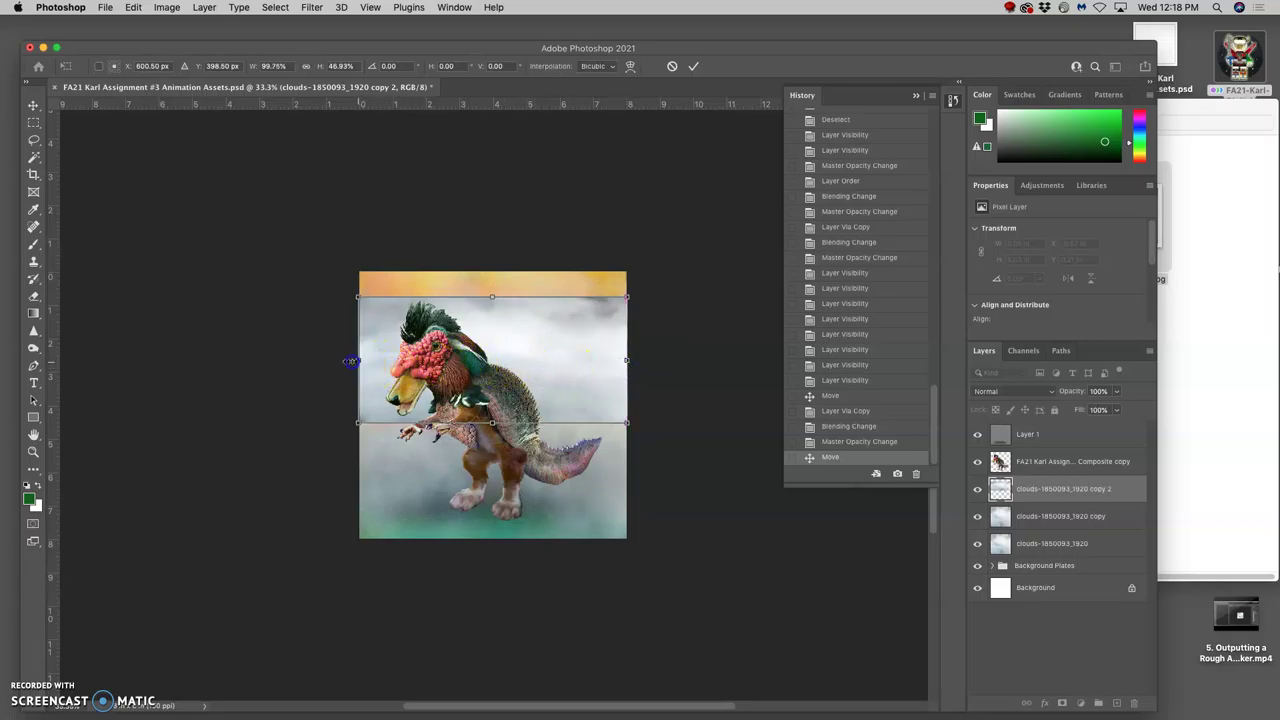
left_click_drag(350, 361, 146, 365)
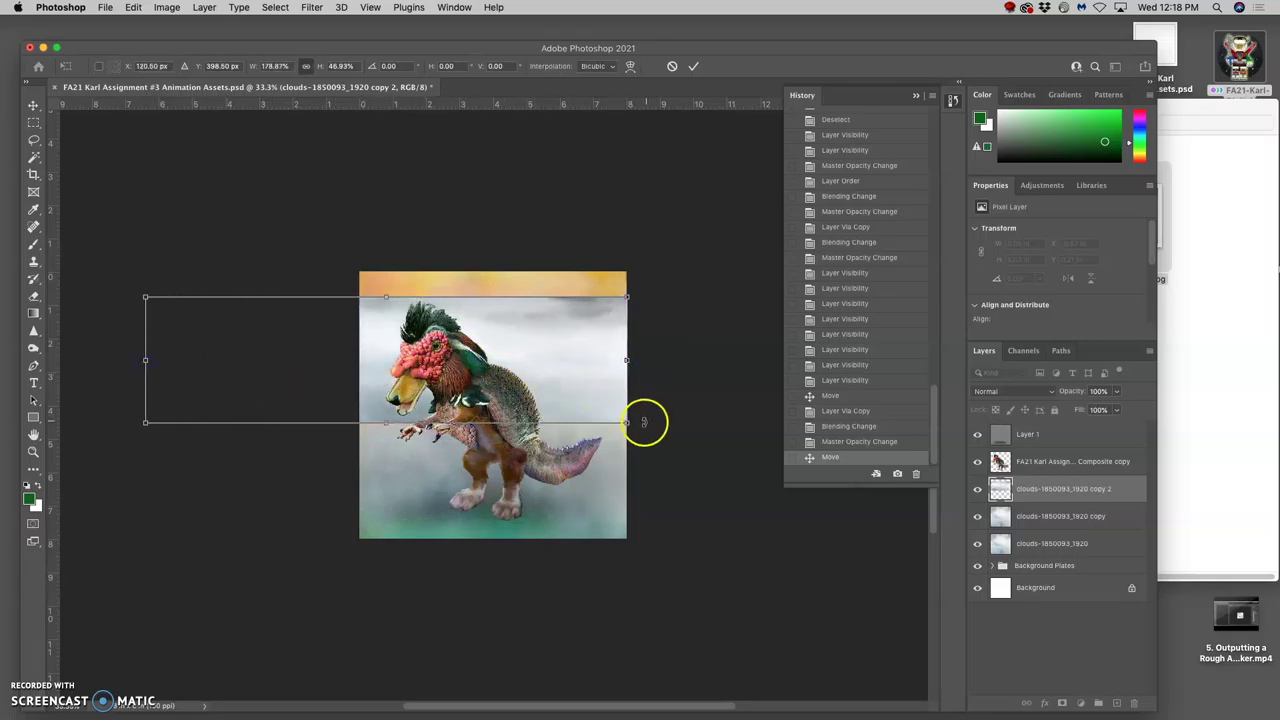
left_click_drag(626, 424, 910, 537)
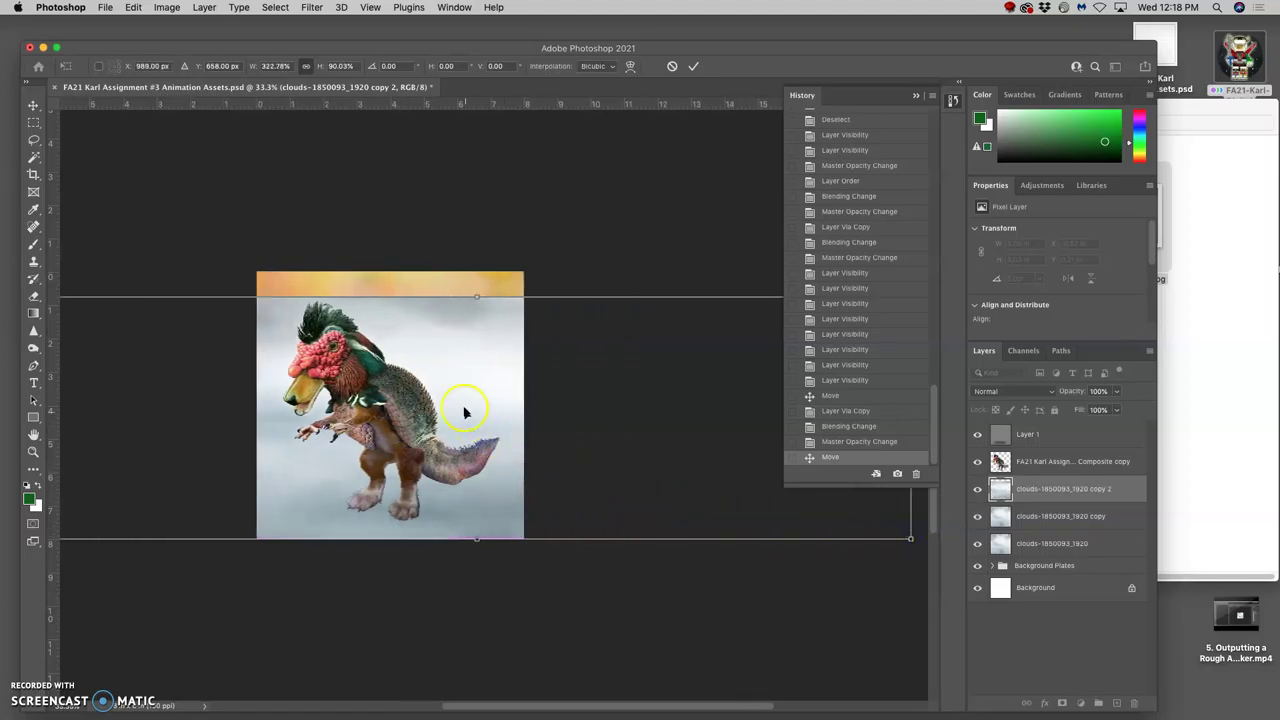
left_click_drag(477, 297, 477, 271)
scroll(430, 405, "left", 3)
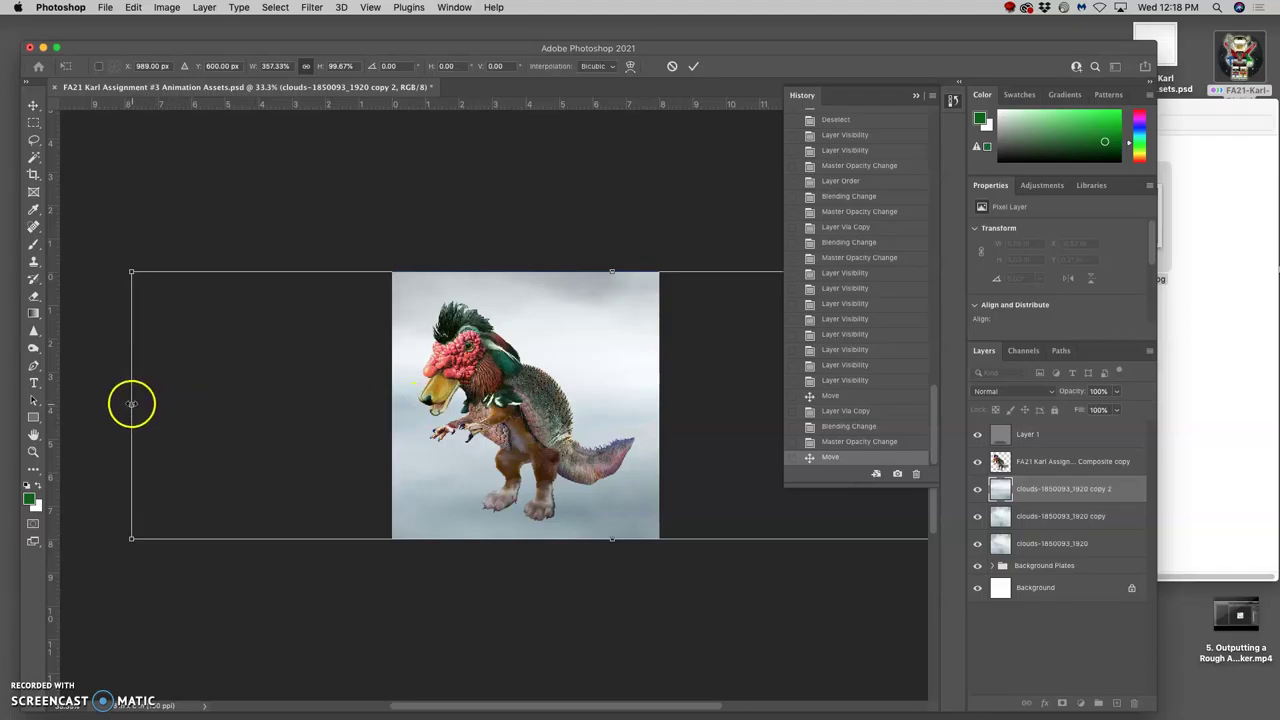
left_click_drag(131, 404, 72, 400)
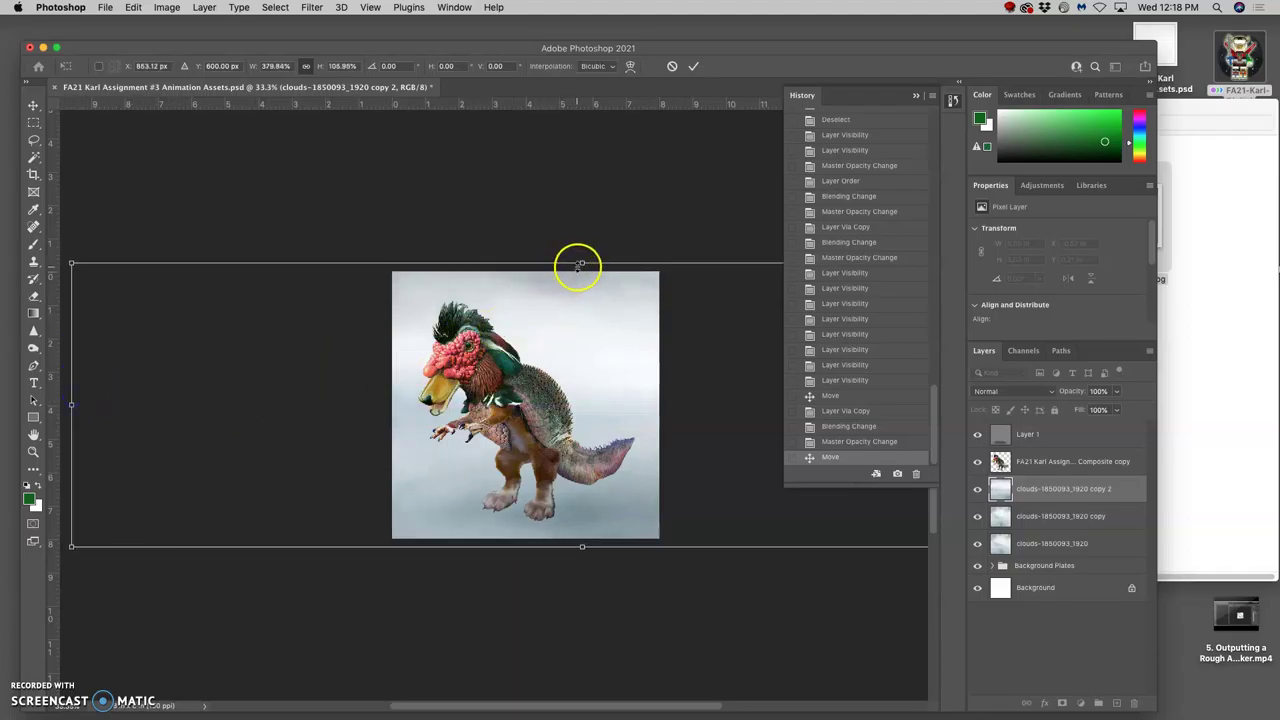
left_click_drag(580, 264, 582, 270)
left_click_drag(582, 546, 581, 540)
- Stretch the clouds band to about 786% width, far past both canvas sides, trimming top and bottom
key("super+minus")
key("super+minus")
key("super+minus")
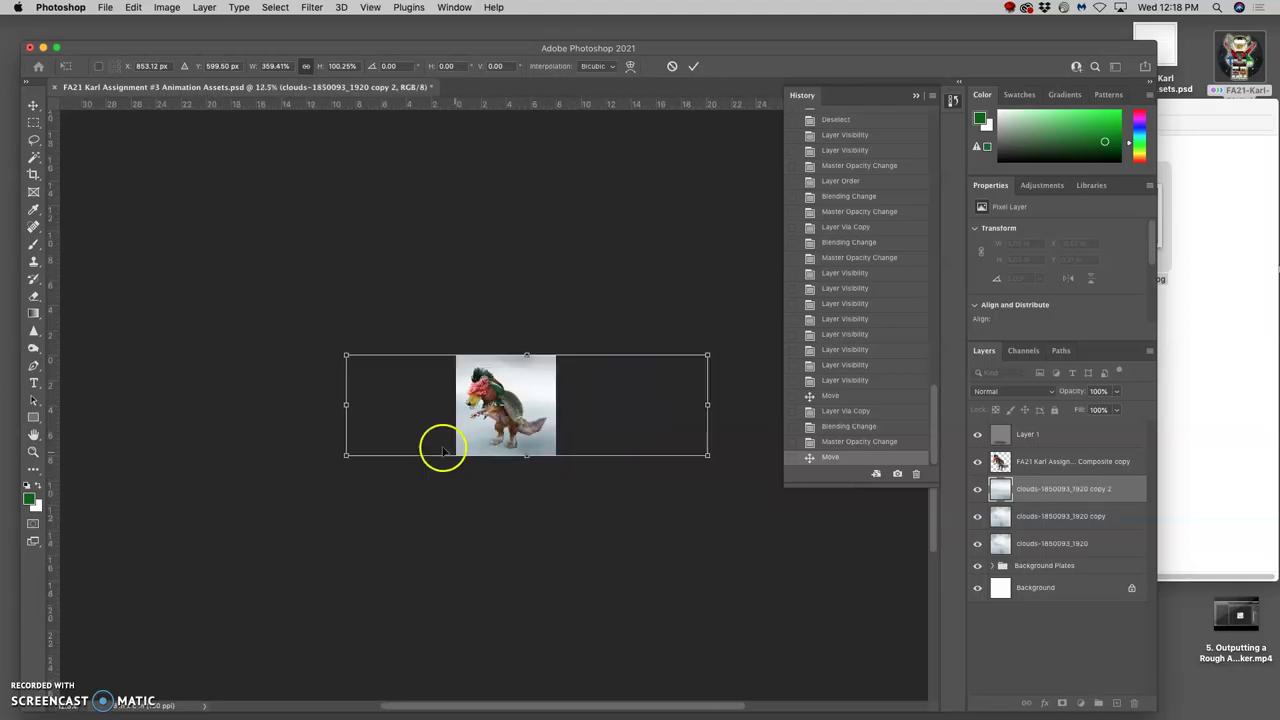
left_click_drag(344, 406, 76, 403)
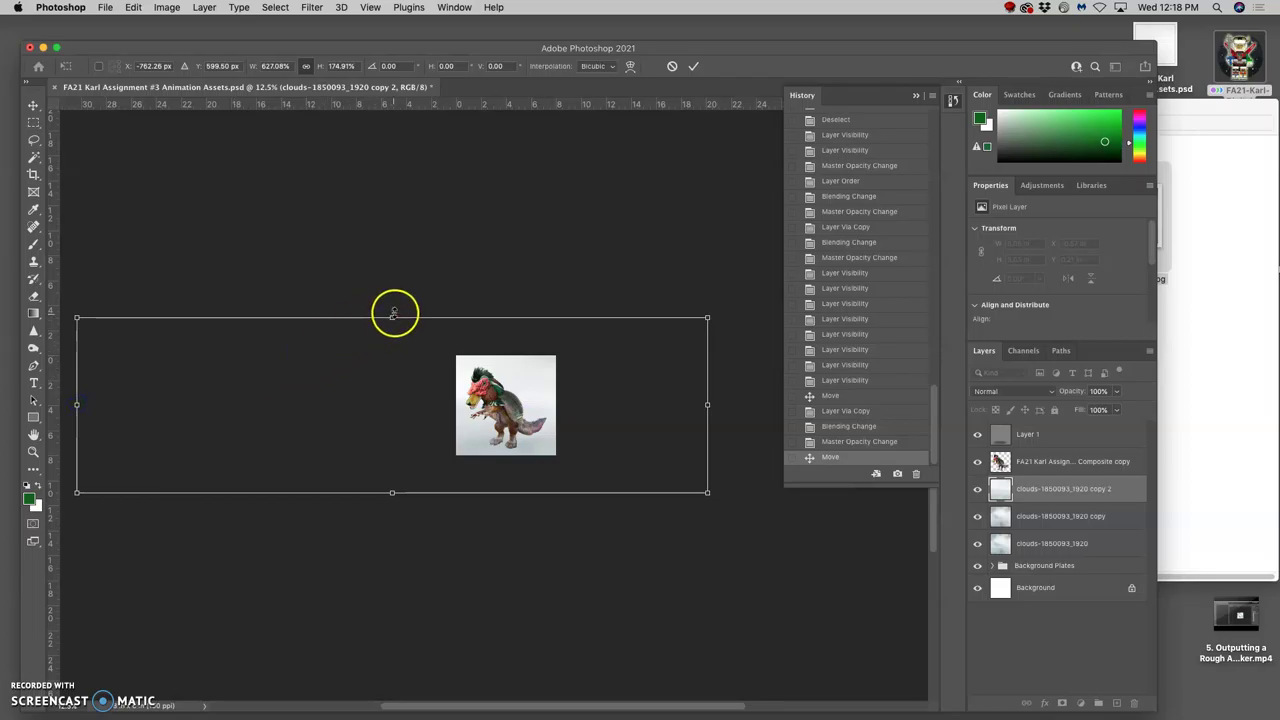
left_click_drag(392, 319, 391, 356)
left_click_drag(392, 492, 392, 455)
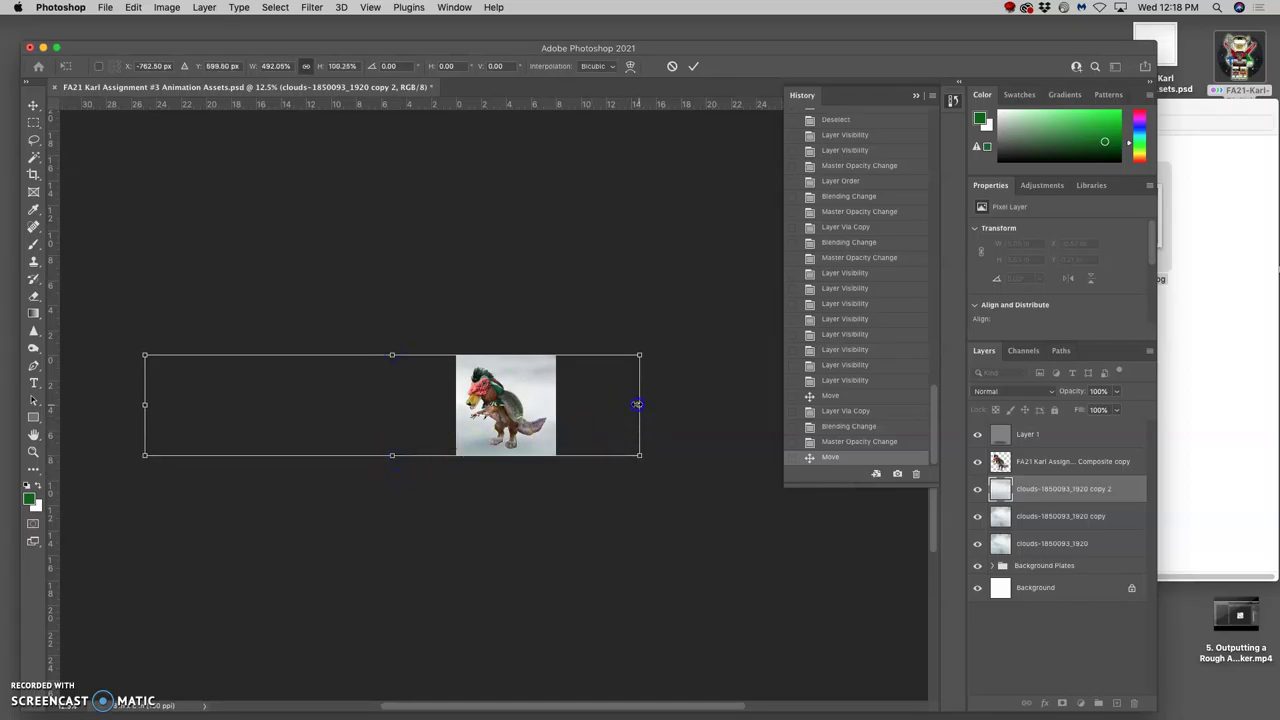
left_click_drag(637, 404, 928, 400)
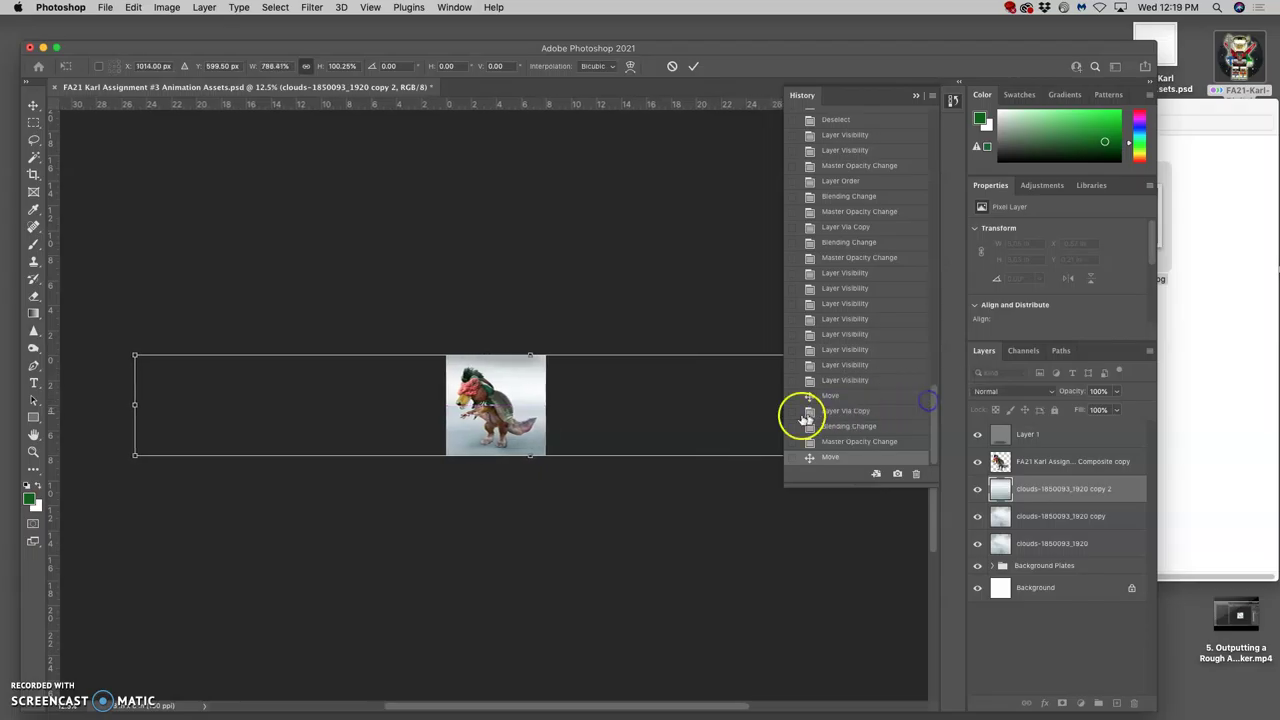
- Commit the stretch, hide the other two cloud layers, and blend clouds copy 2 as Lighten at 53%
double_click(680, 421)
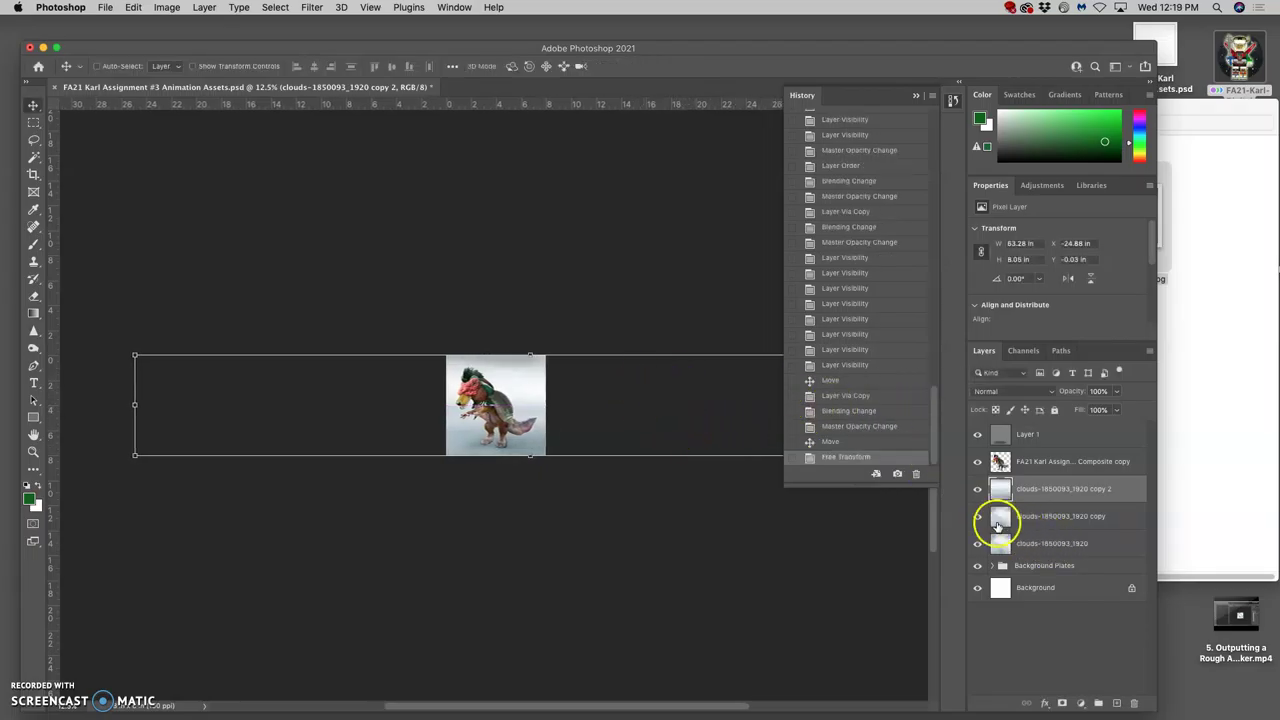
left_click(979, 518)
left_click(978, 543)
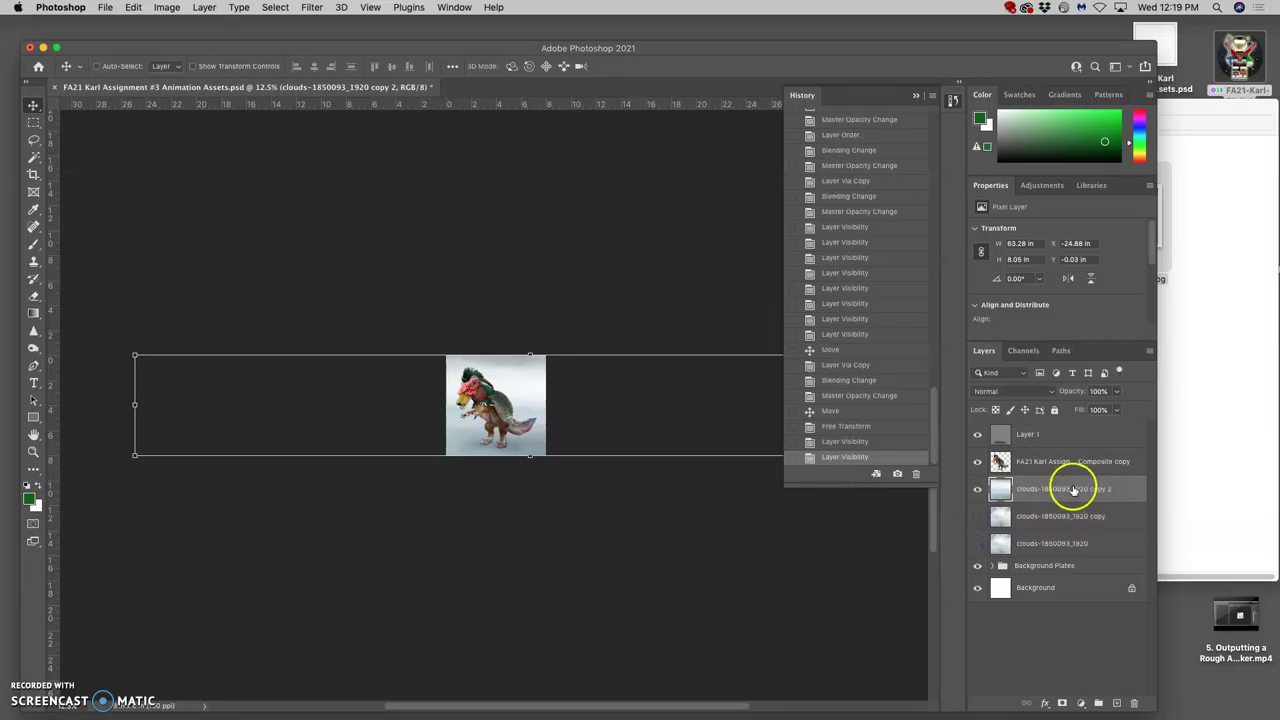
left_click_drag(1118, 393, 1078, 412)
left_click(1010, 391)
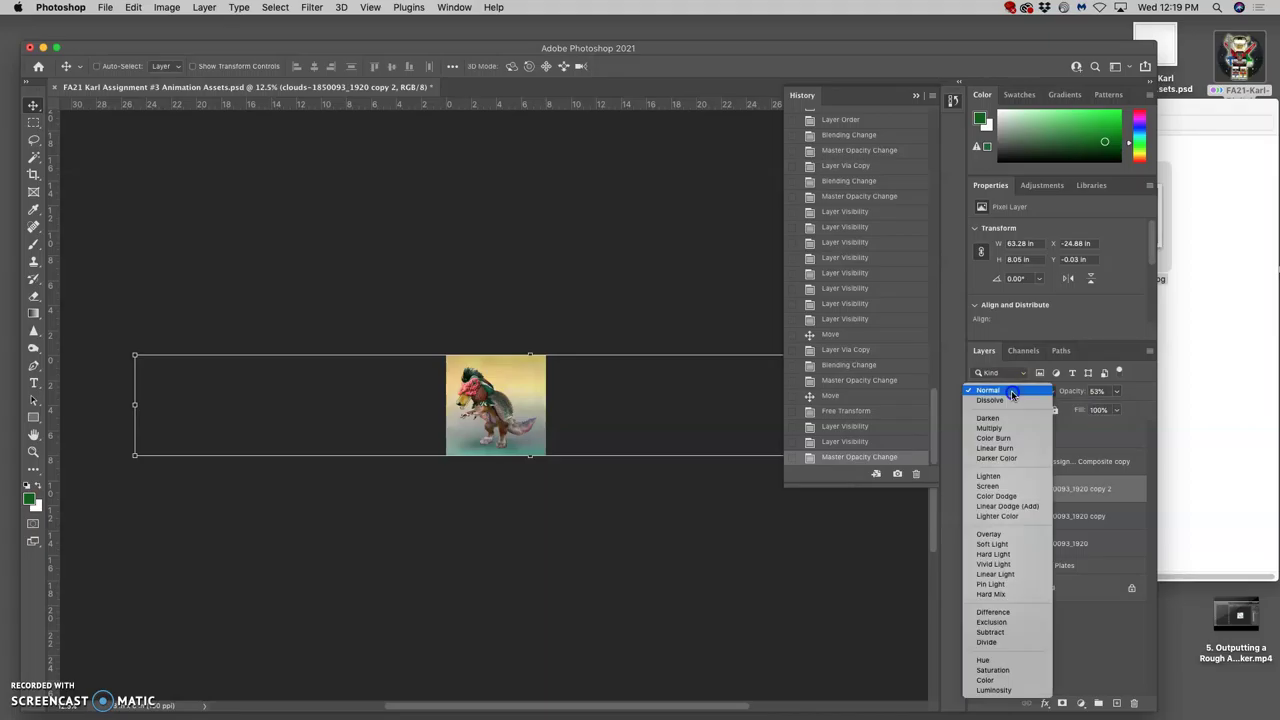
left_click(990, 477)
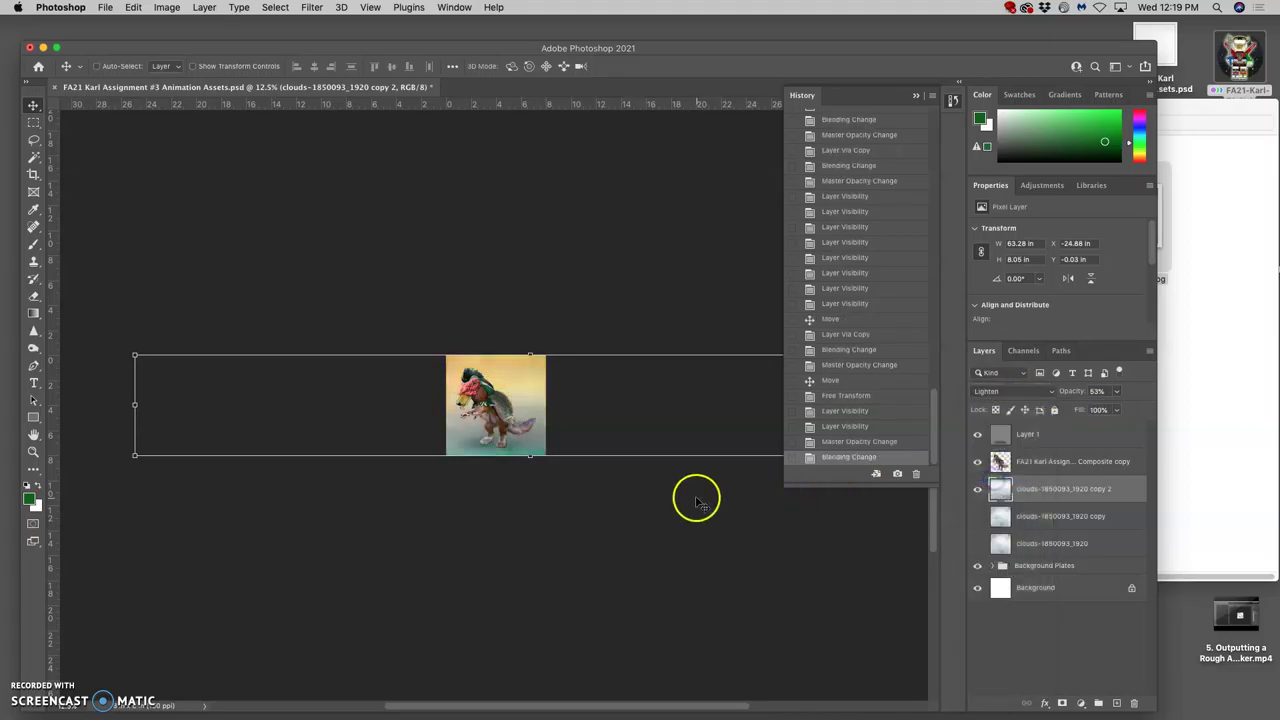
- Free Transform the clouds copy 2 layer and slide it to the left
key("super+equal")
key("super+equal")
key("super+equal")
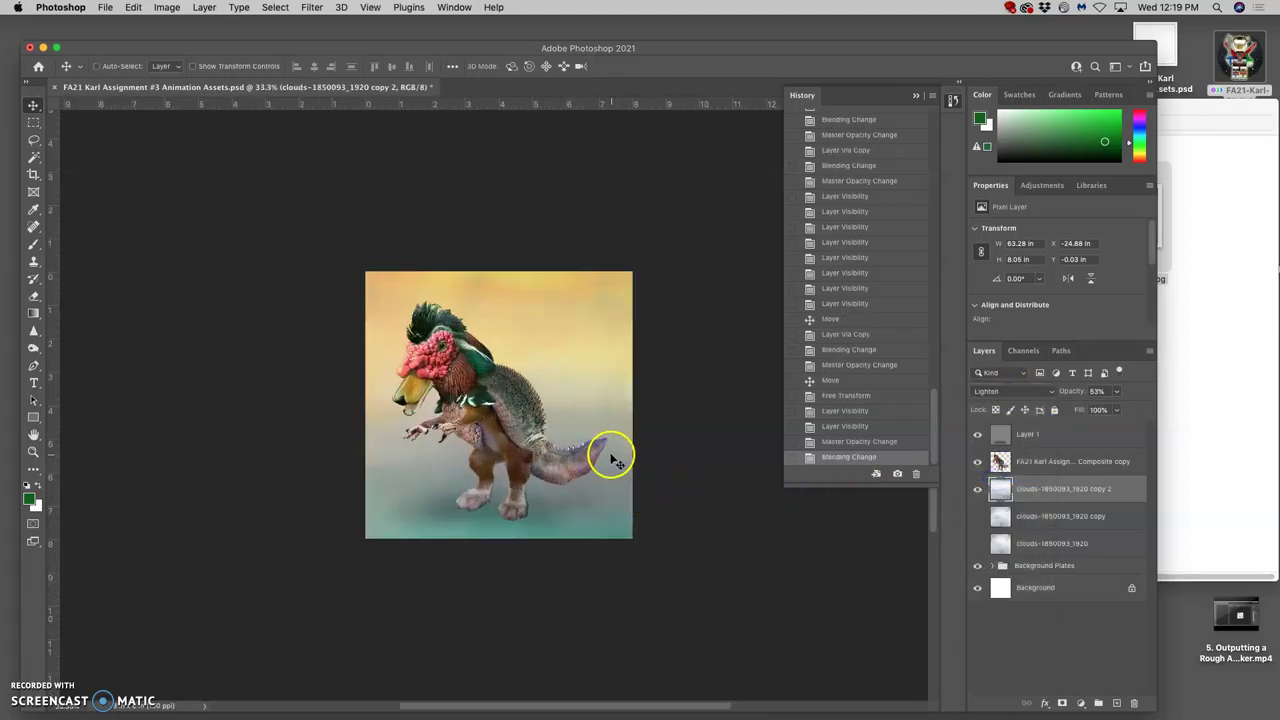
scroll(613, 459, "left", 2)
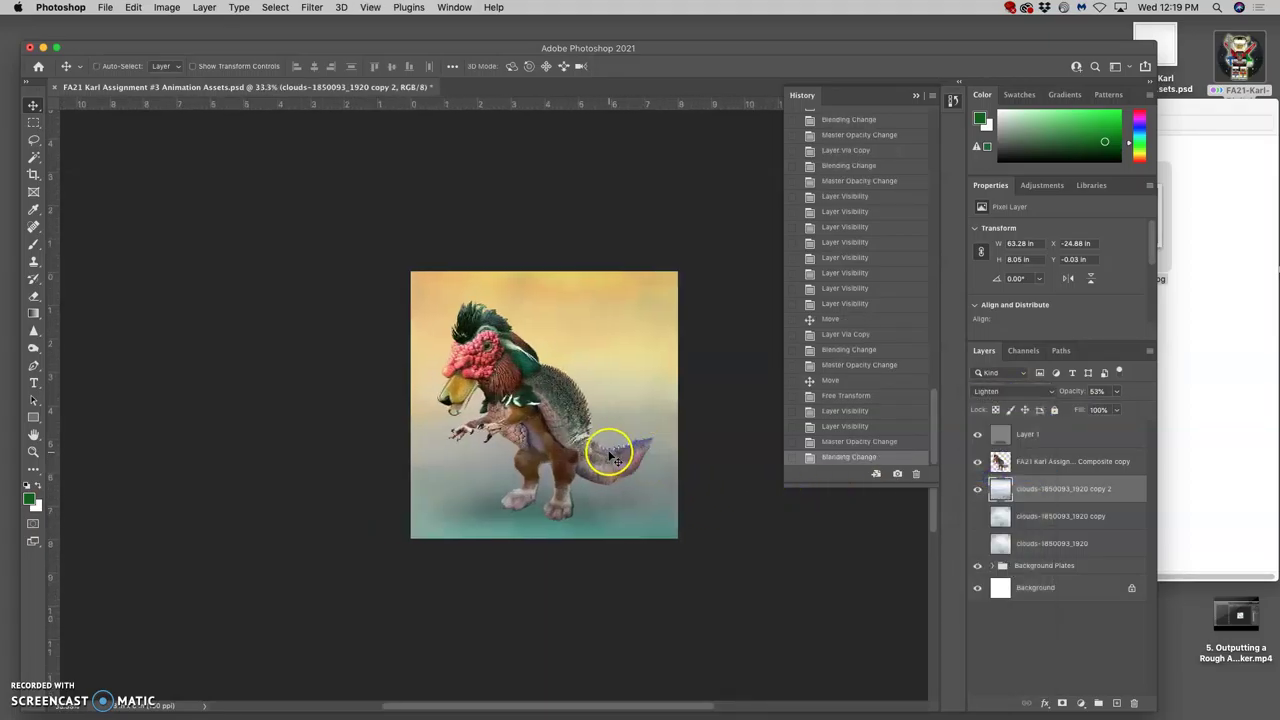
key("super+minus")
key("super+minus")
key("super+minus")
key("super+minus")
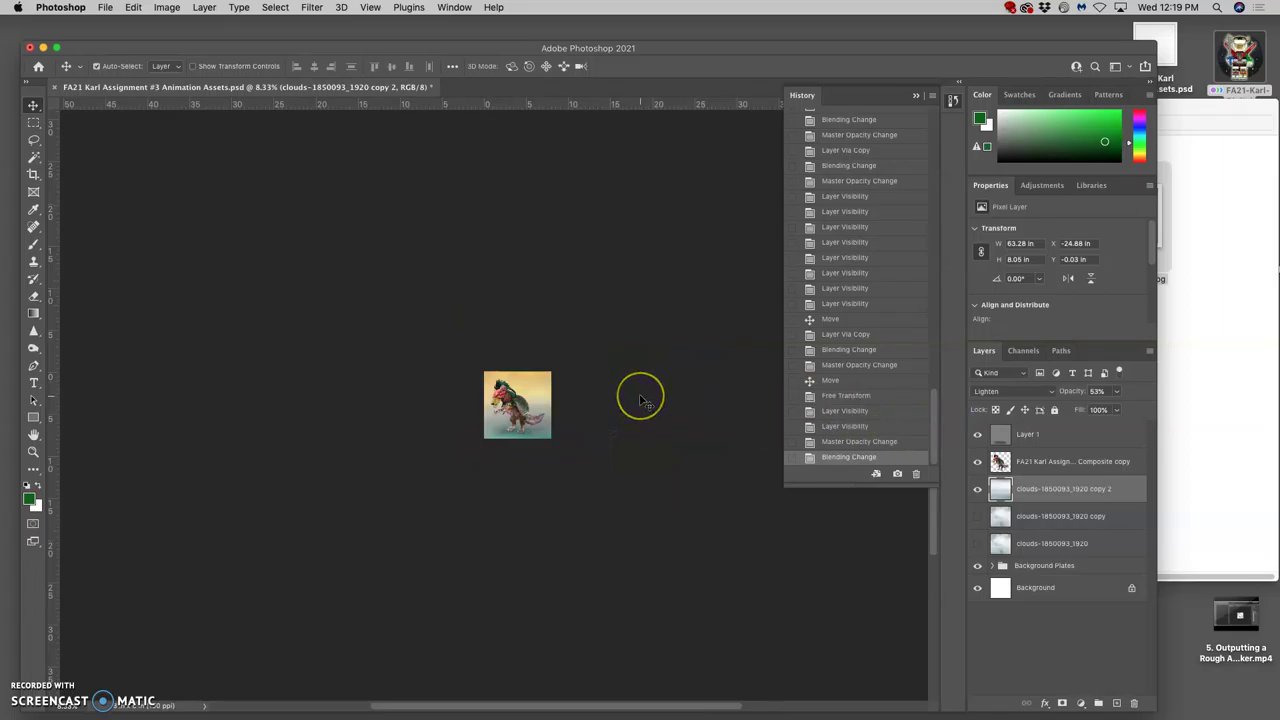
key("super+t")
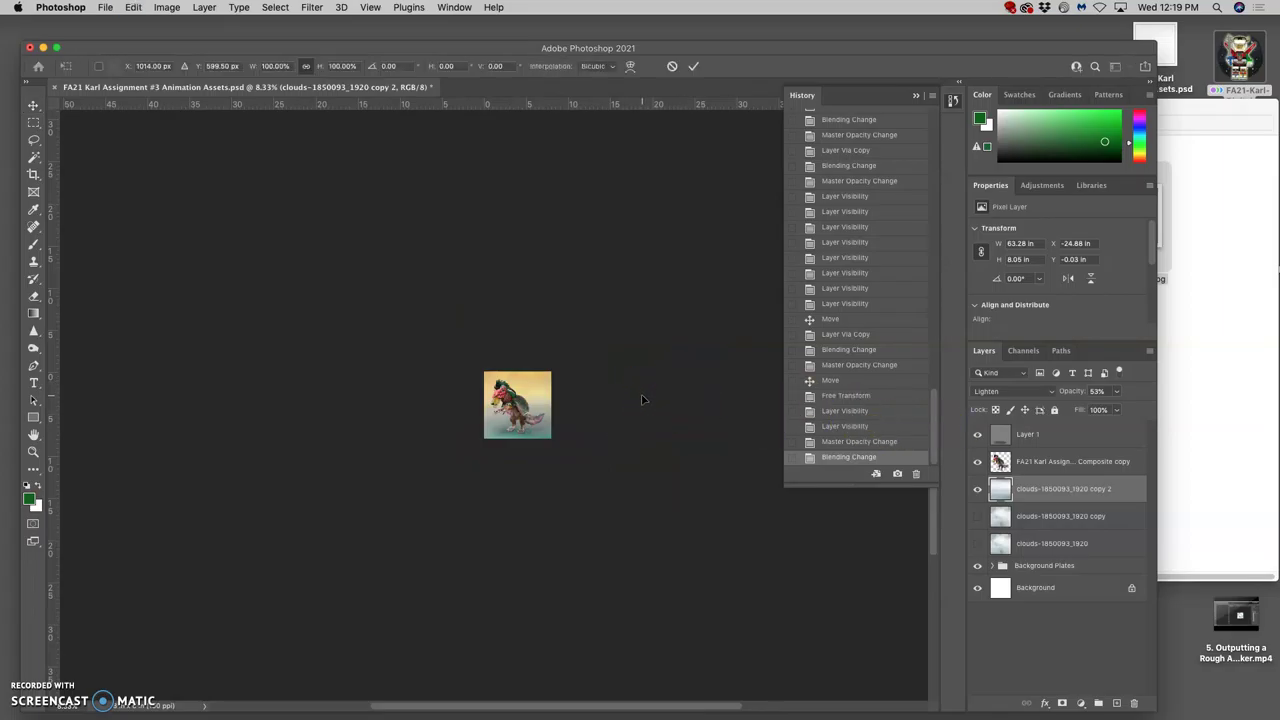
left_click(556, 410)
left_click_drag(542, 404, 320, 398)
left_click_drag(406, 391, 371, 400)
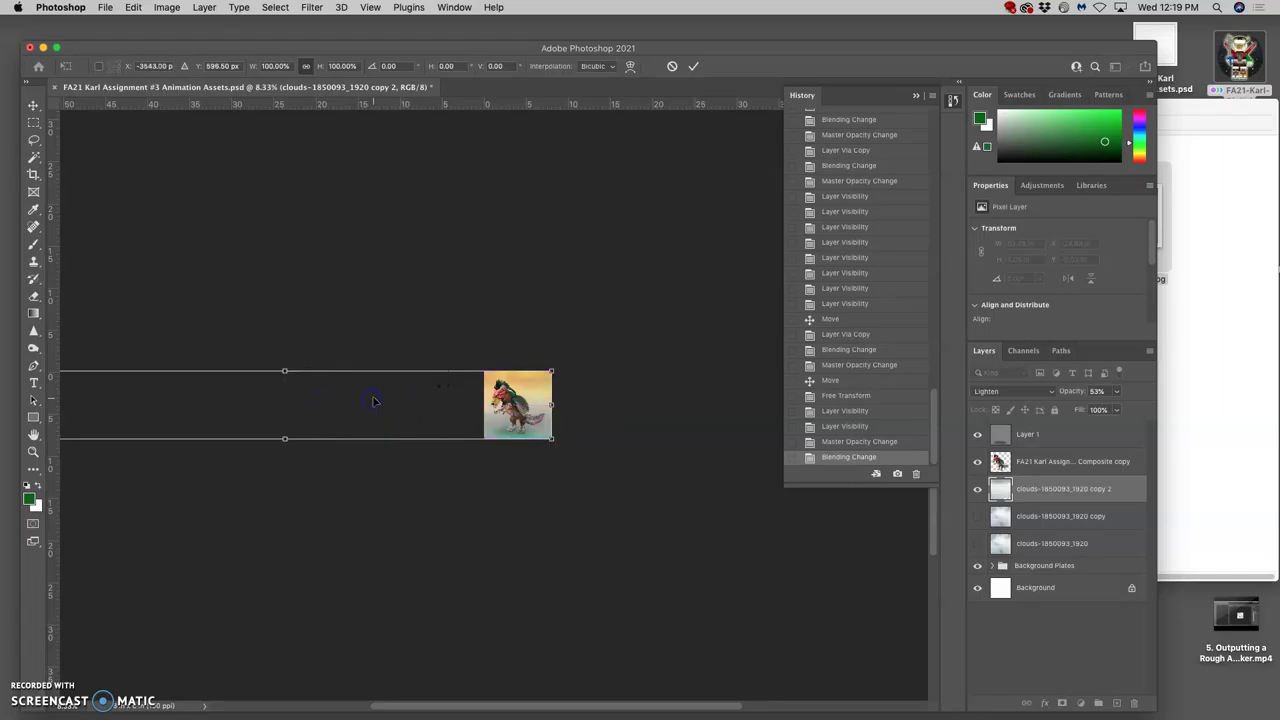
- Nudge the clouds layer back right over the creature and commit the new position
key("super+minus")
key("super+plus")
key("super+plus")
key("super+plus")
key("super+plus")
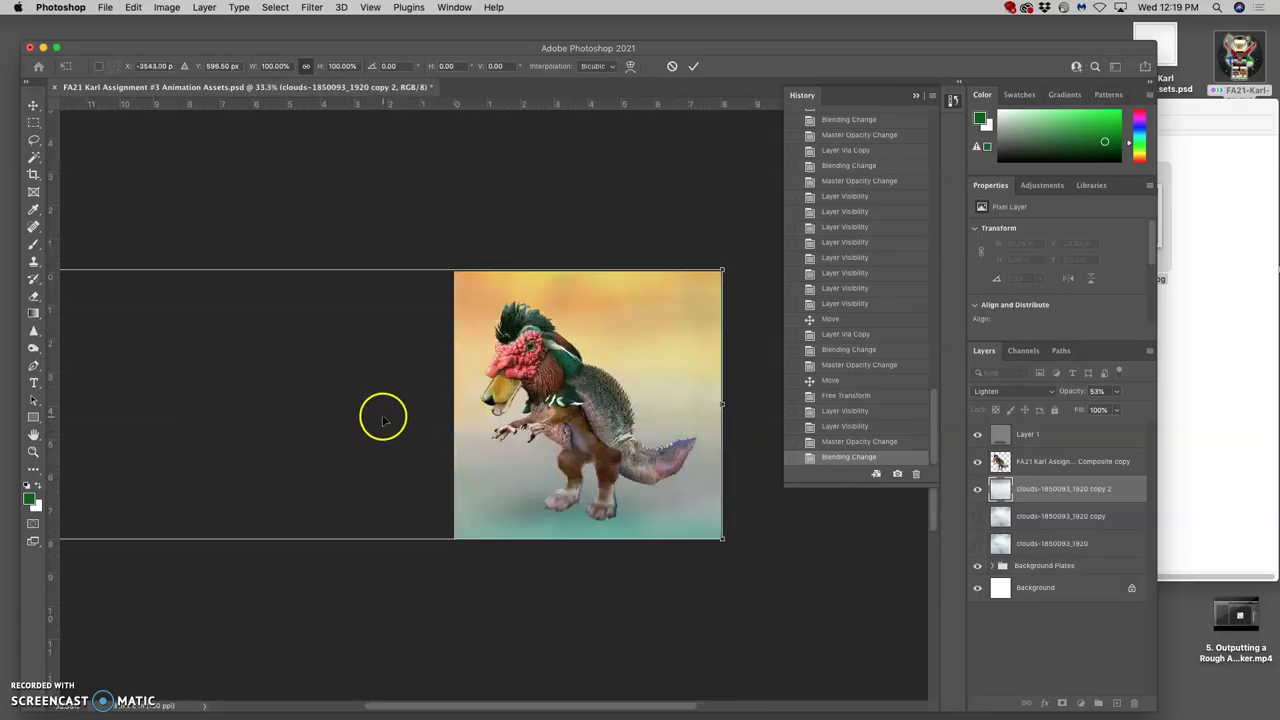
mouse_move(453, 420)
left_mouse_down()
mouse_move(490, 405)
mouse_move(754, 406)
mouse_move(468, 418)
left_mouse_up()
key("Return")
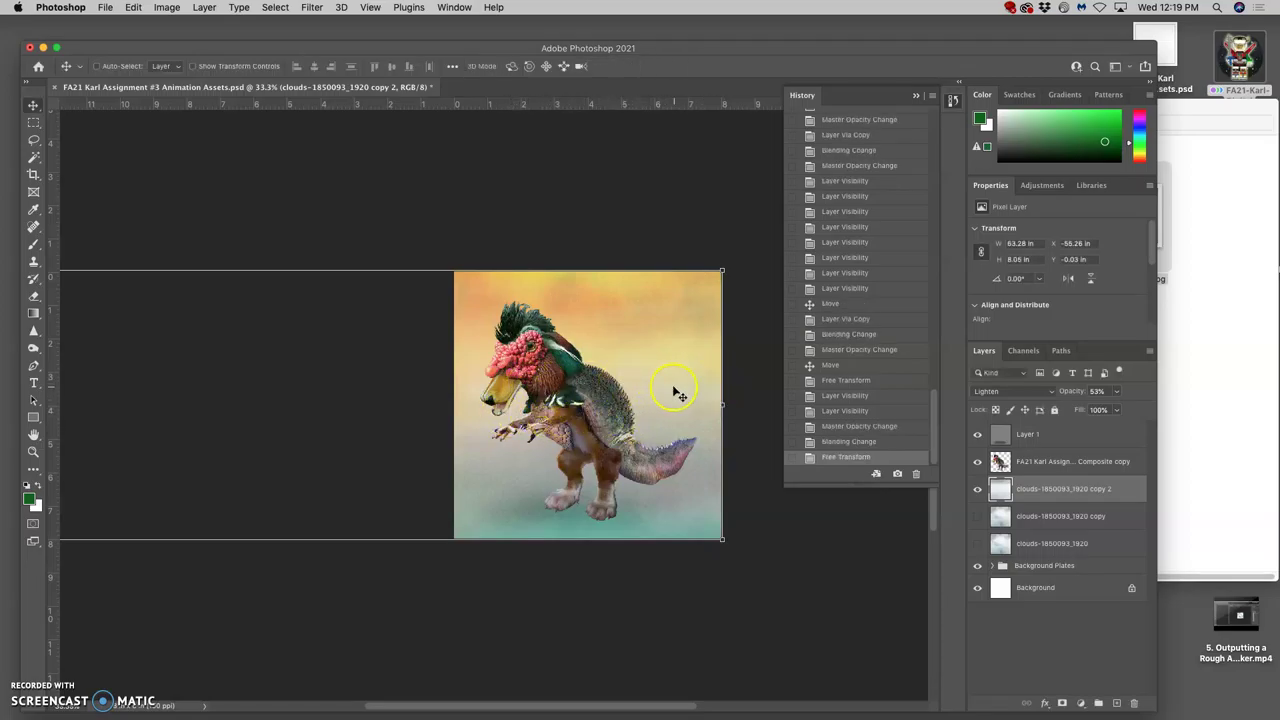
scroll(625, 392, "down", 2)
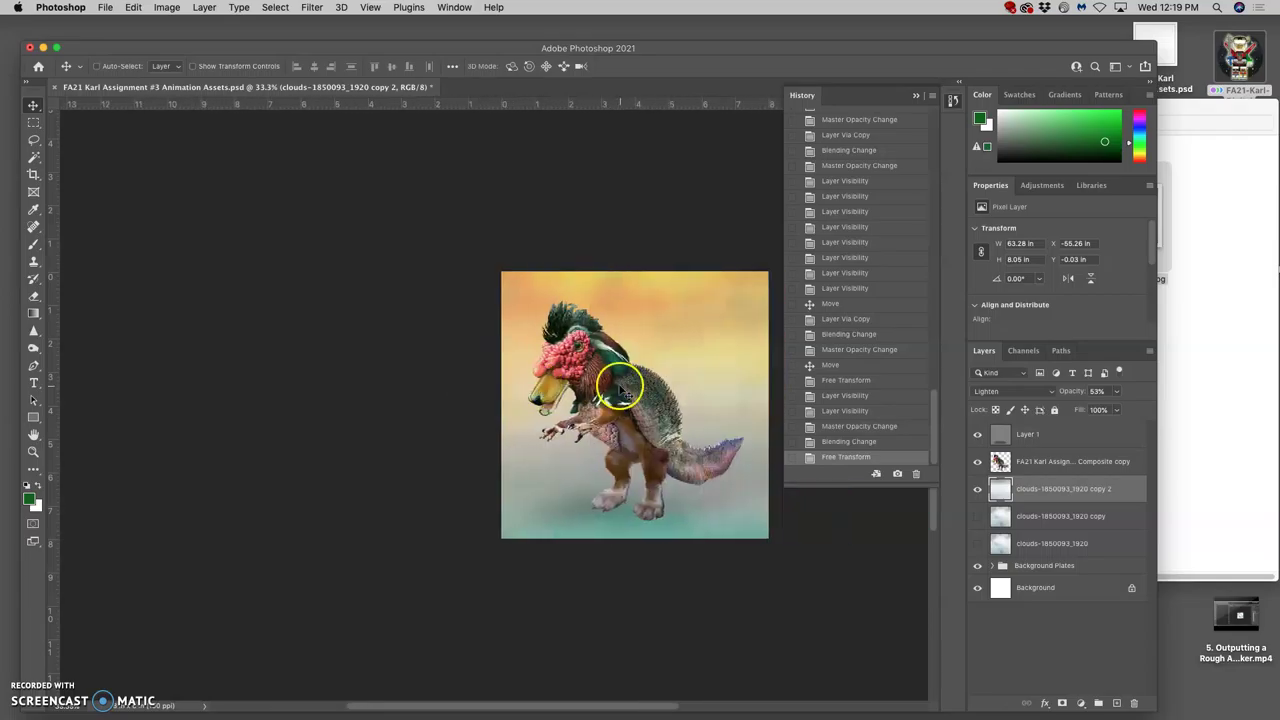
scroll(620, 390, "down", 2)
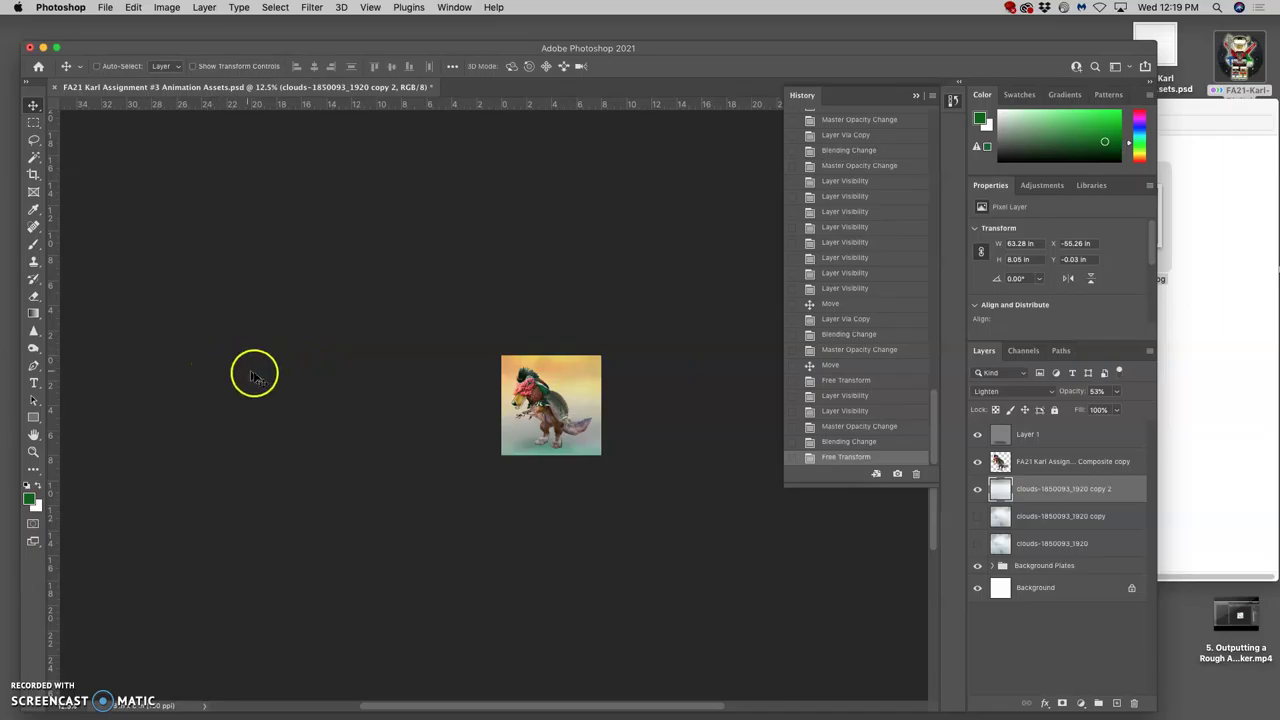
key("super+plus")
key("super+plus")
key("super+plus")
key("super+plus")
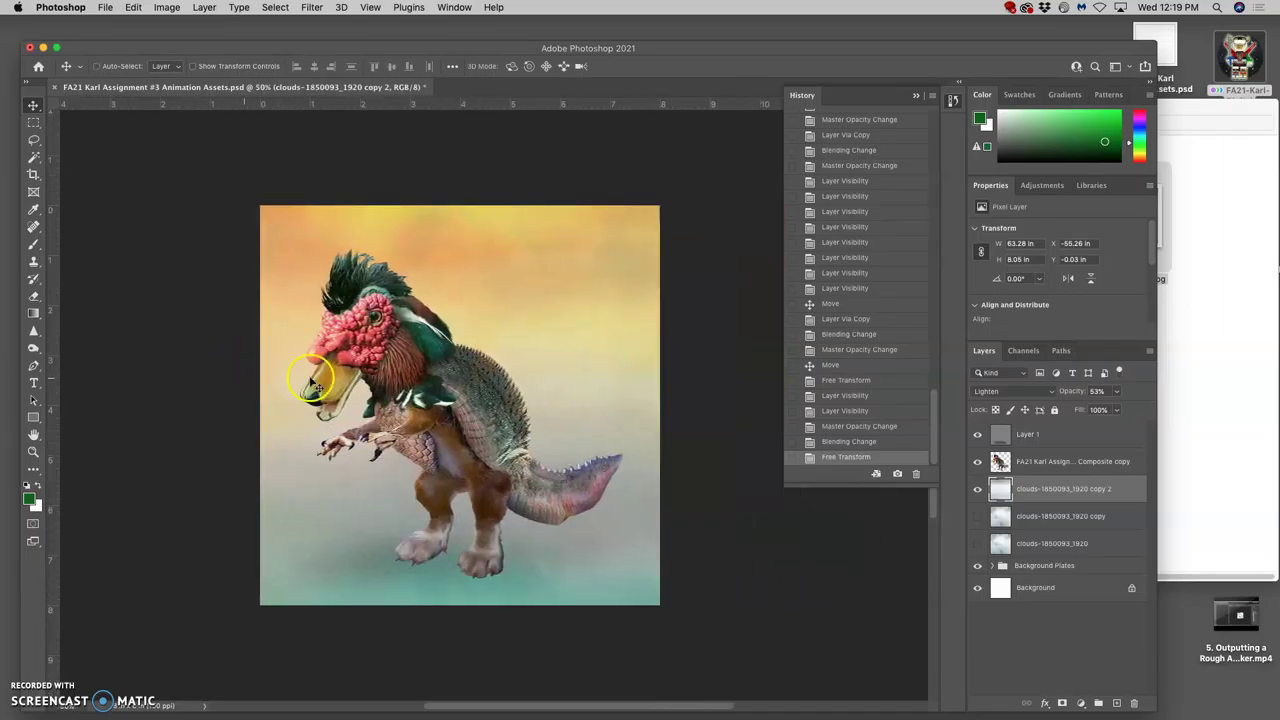
- Toggle the original clouds layer's visibility to compare the look with it shown
scroll(310, 376, "left", 3)
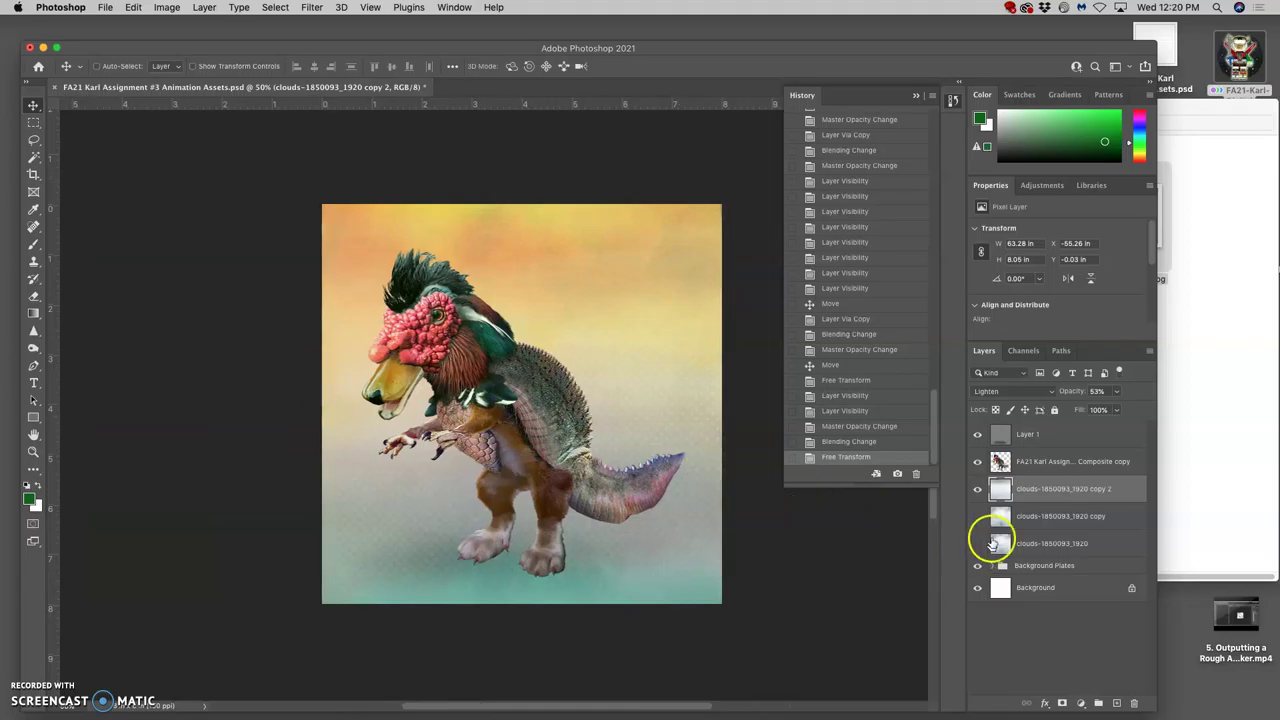
left_click(979, 542)
left_click(979, 542)
left_click(979, 542)
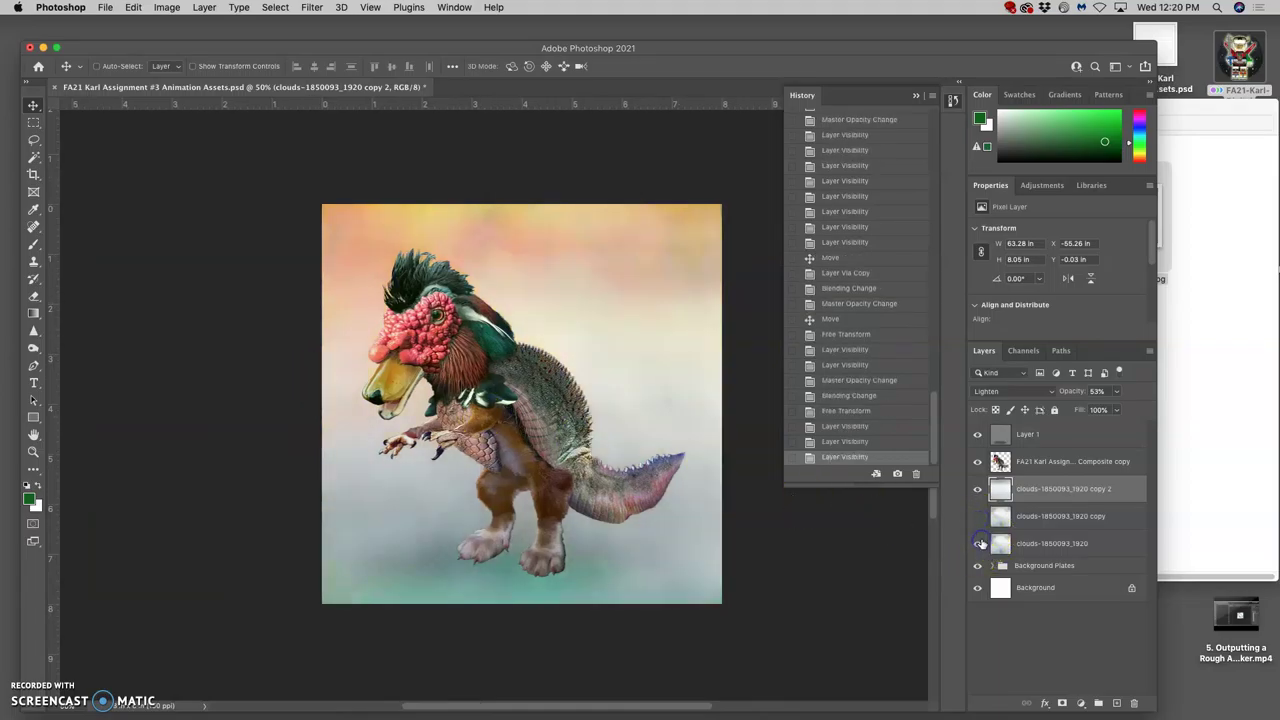
left_click(979, 542)
- Give the clouds copy and original clouds layers a red colour label
right_click(984, 515)
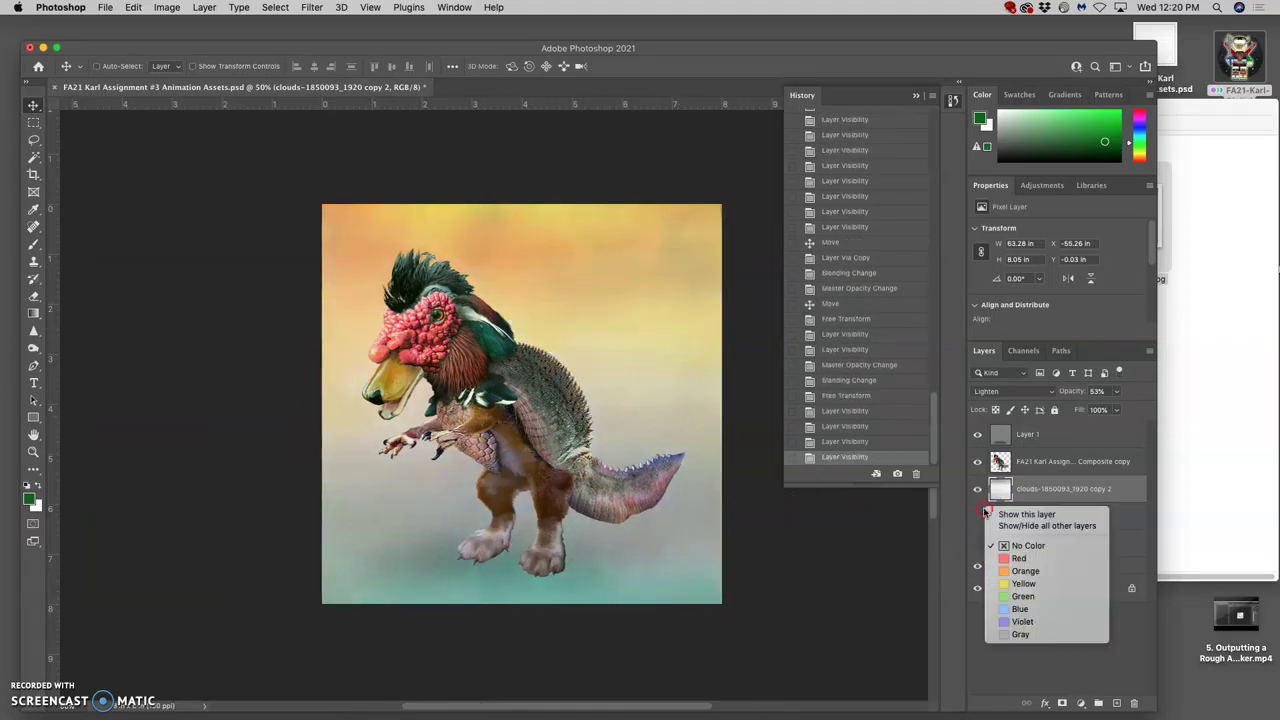
left_click(1000, 556)
right_click(984, 540)
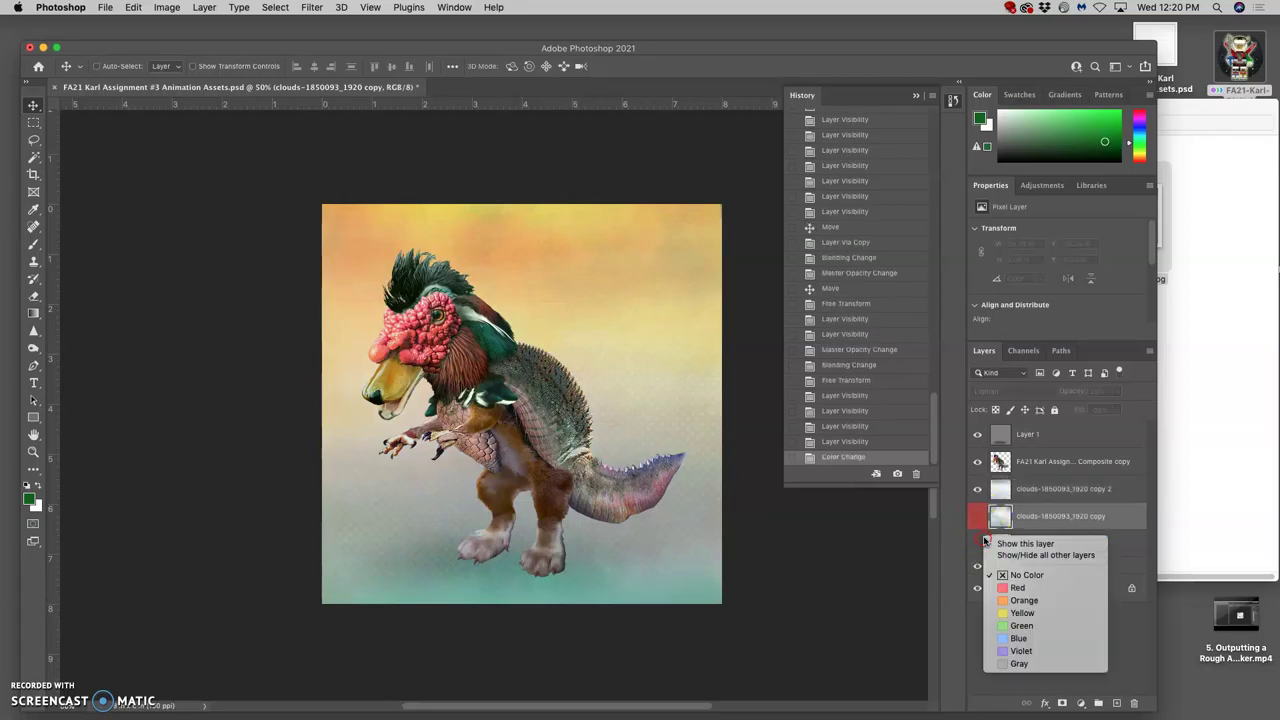
left_click(1000, 581)
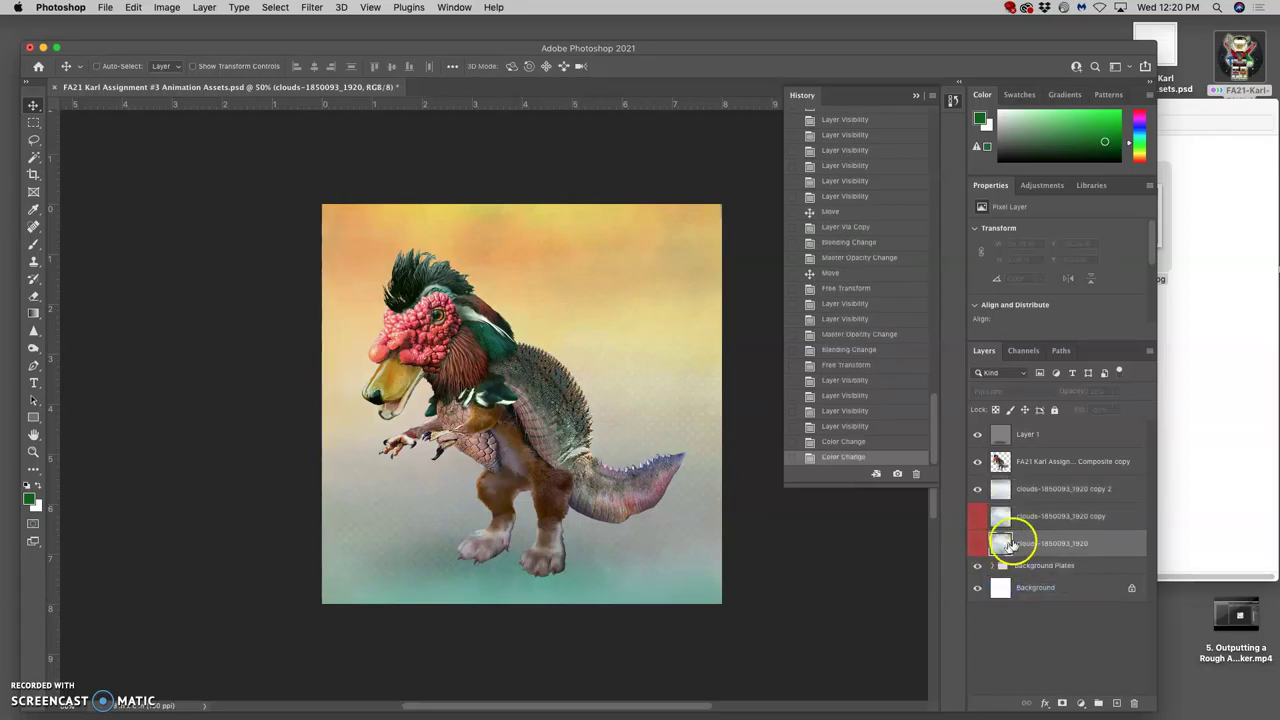
- Check the creature and cloud layers, then reselect clouds copy 2 to change its blend mode
left_click(1032, 493)
left_click_drag(1032, 505, 1057, 524)
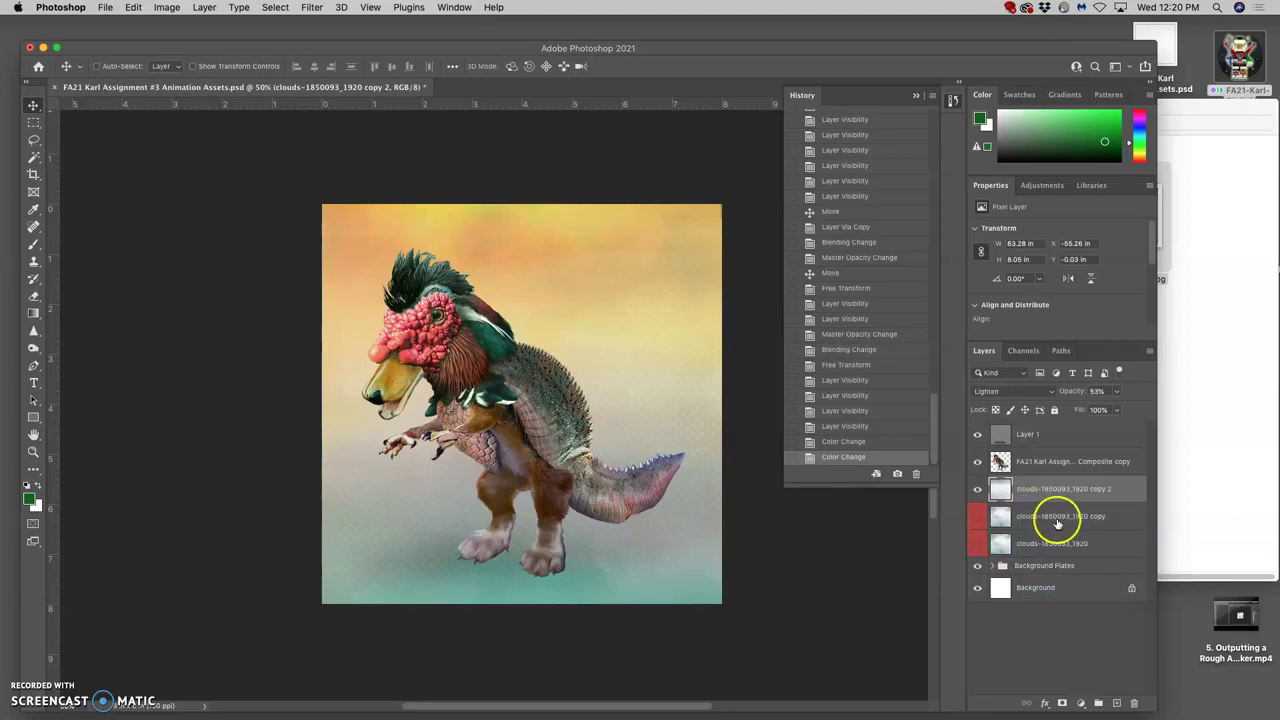
left_click(1033, 463)
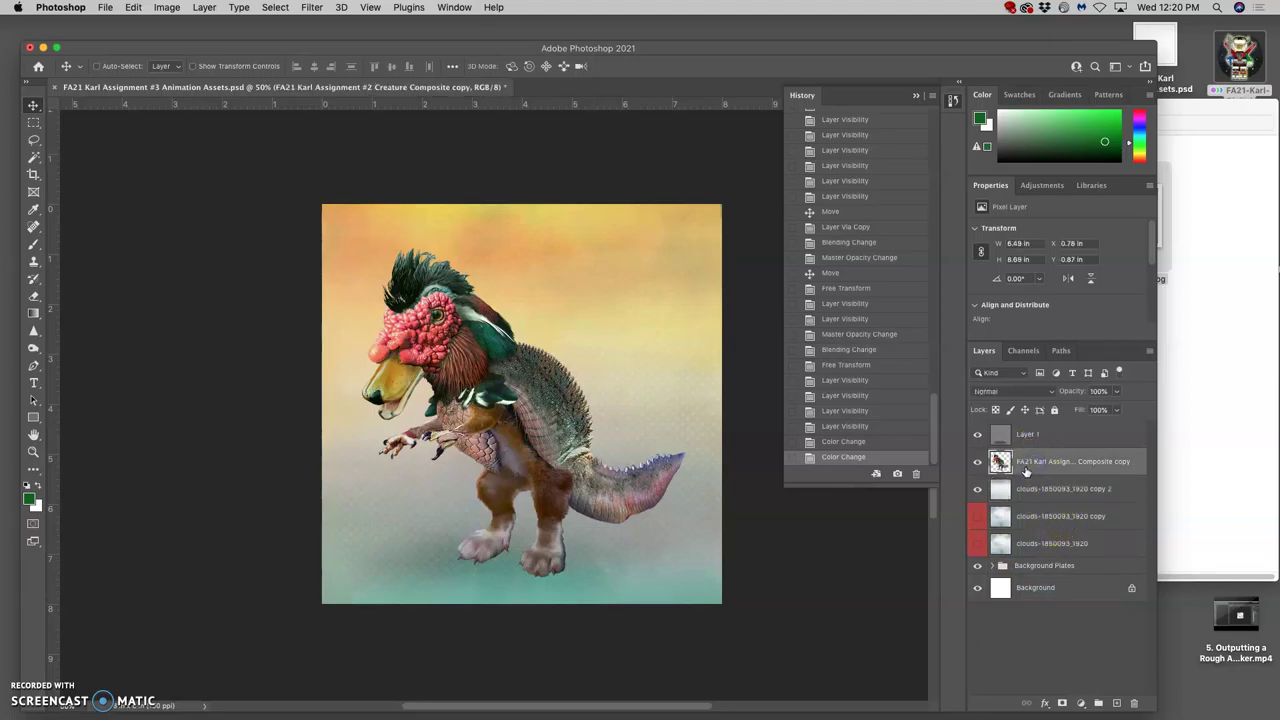
left_click(1036, 518)
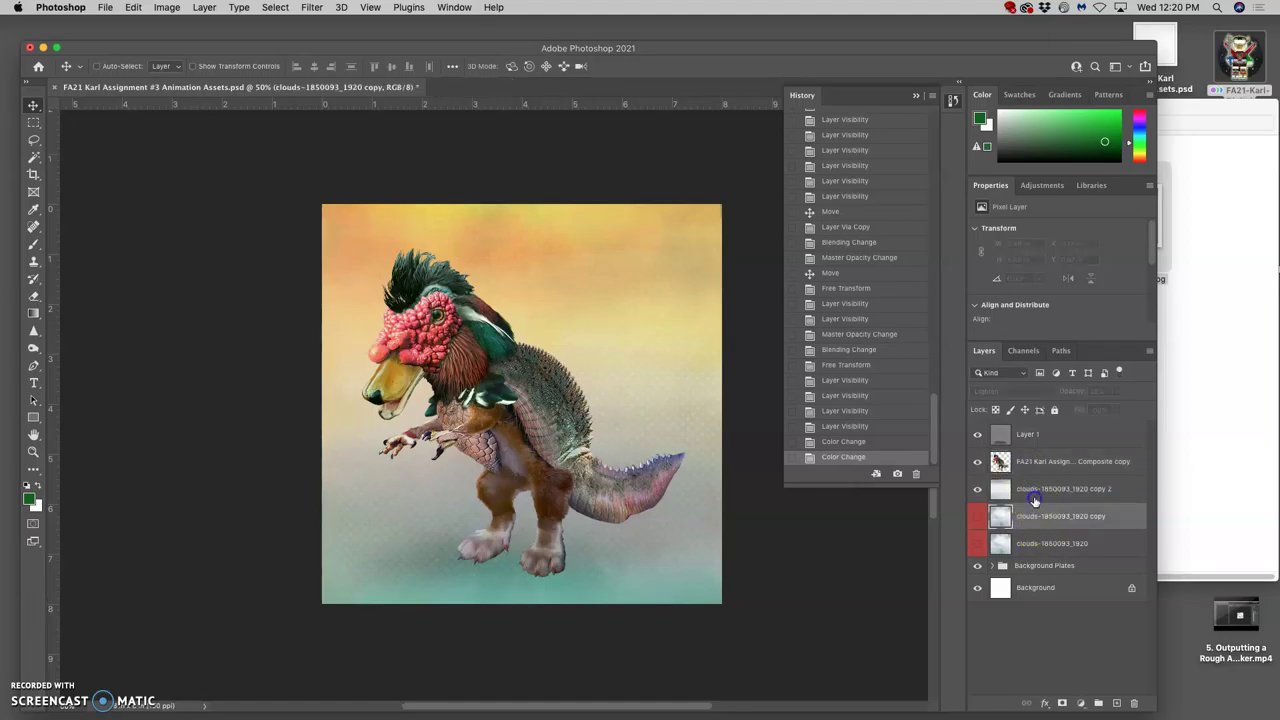
left_click(1035, 500)
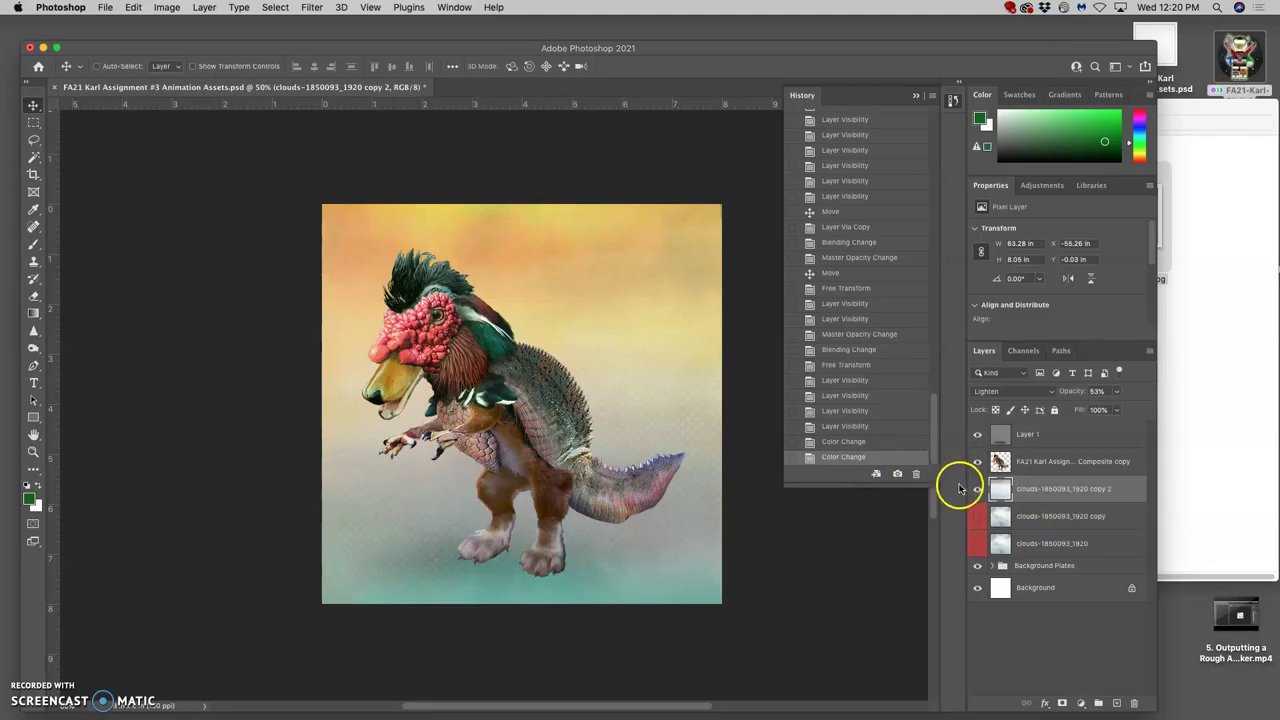
left_click(1010, 391)
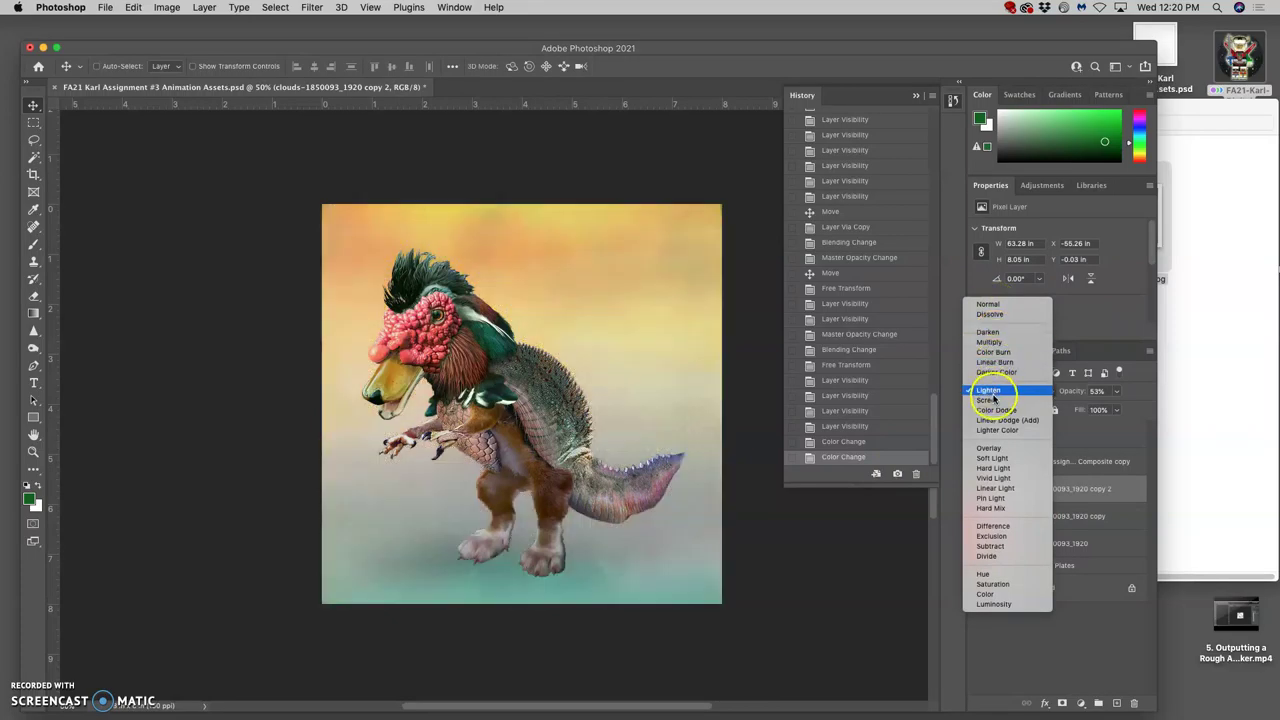
- Try Dissolve with much lower opacity and a sideways nudge, then undo the nudge
left_click(989, 392)
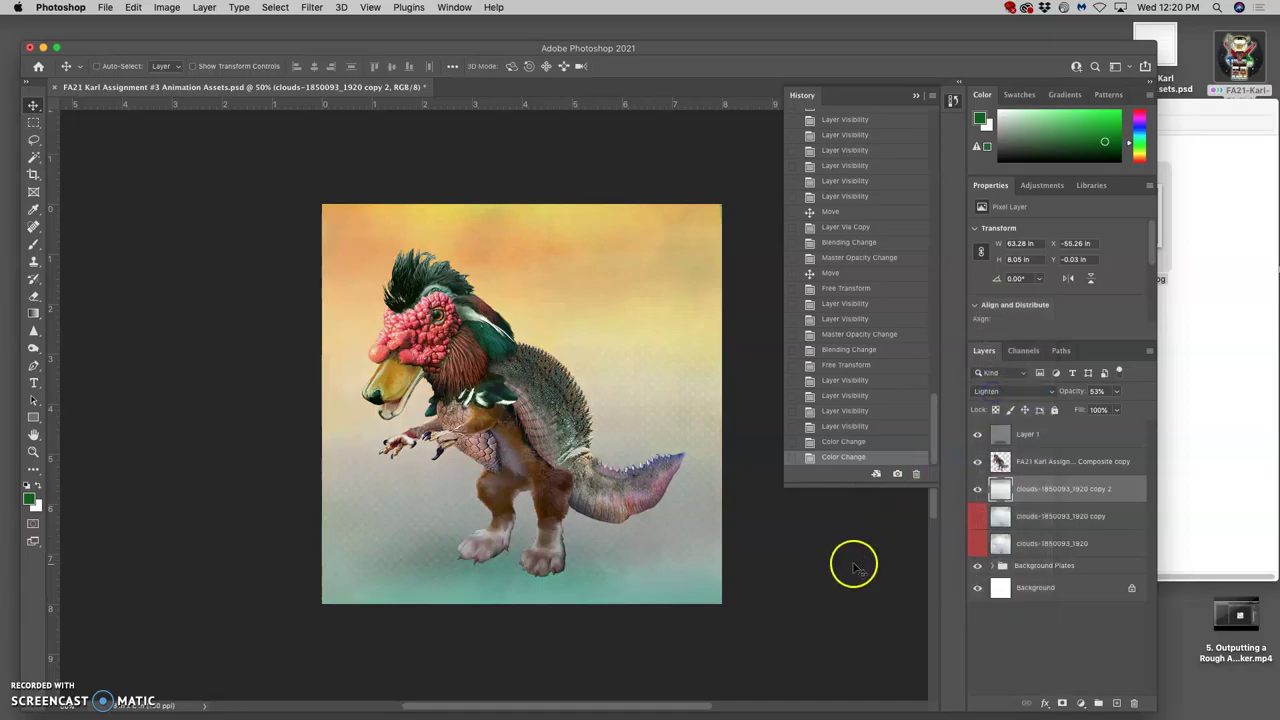
left_click(1000, 390)
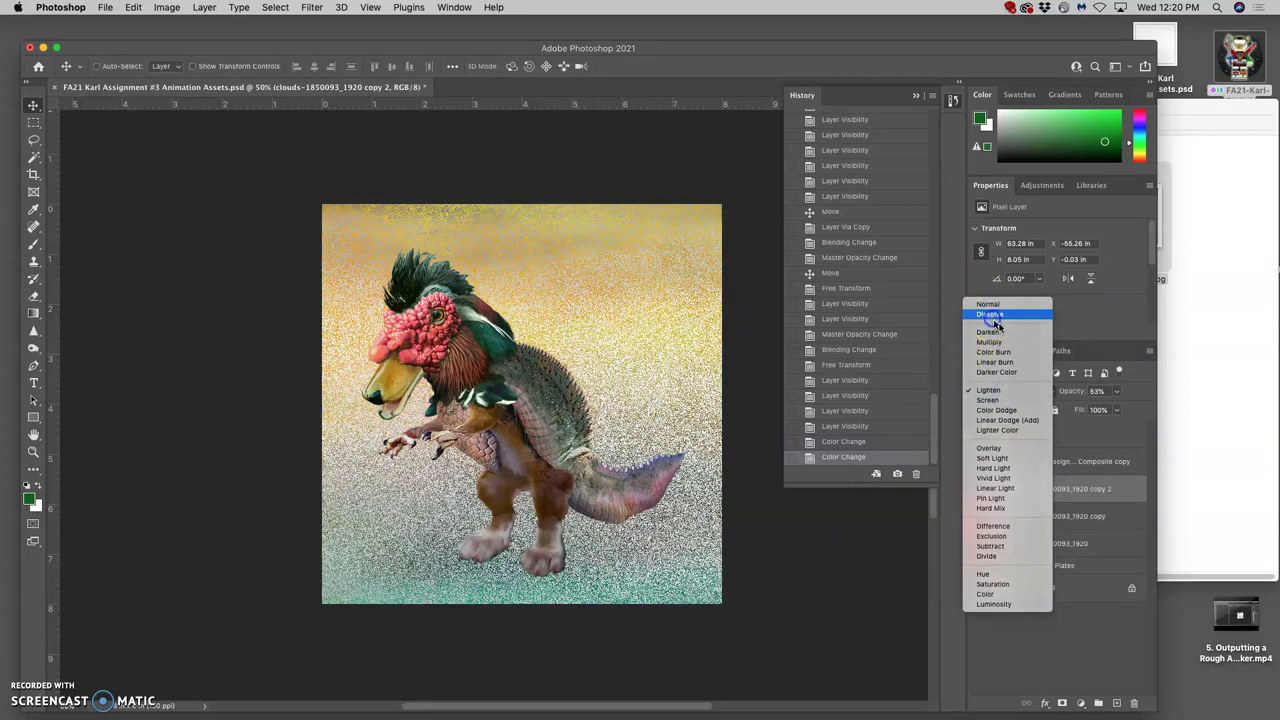
left_click(996, 326)
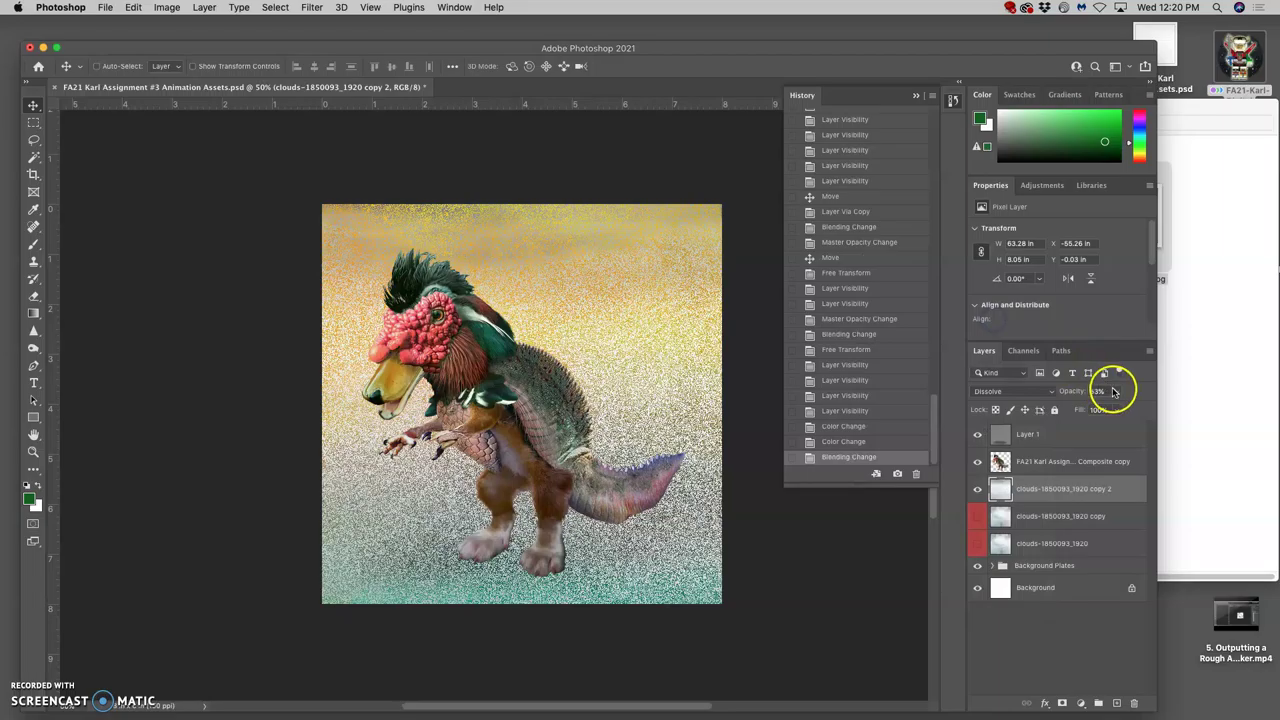
left_click_drag(1114, 389, 1090, 410)
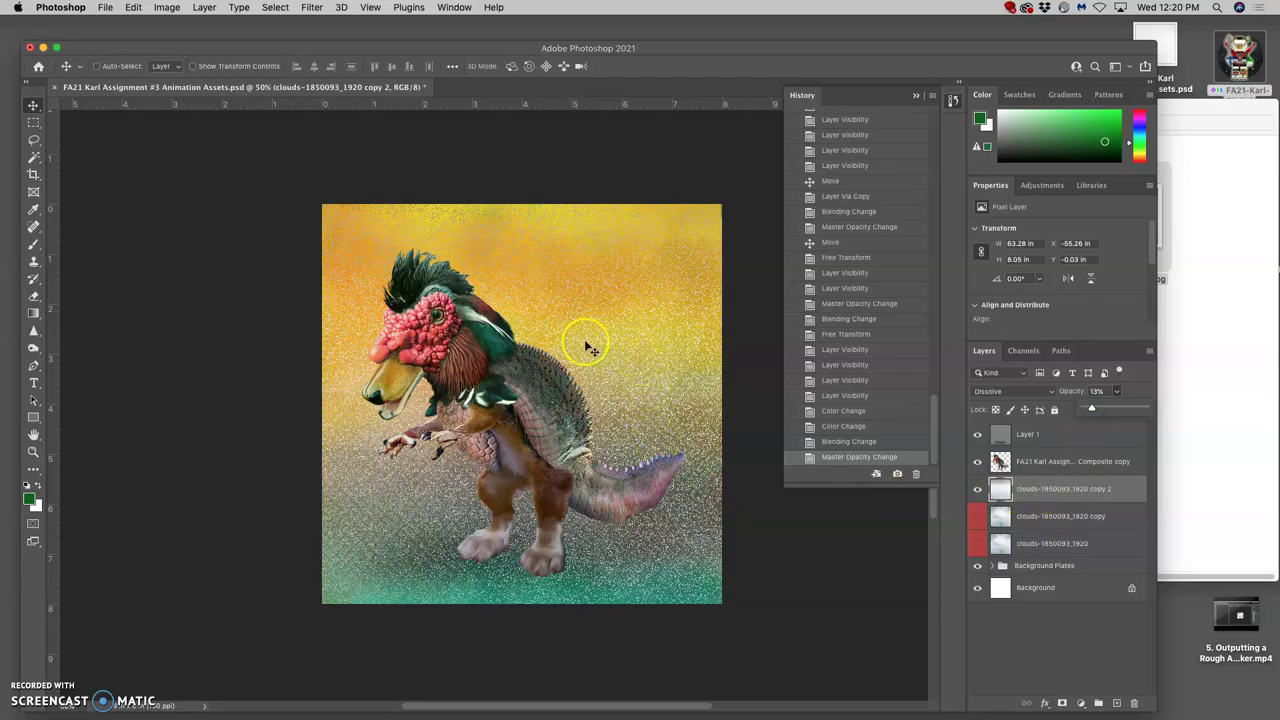
left_click(27, 108)
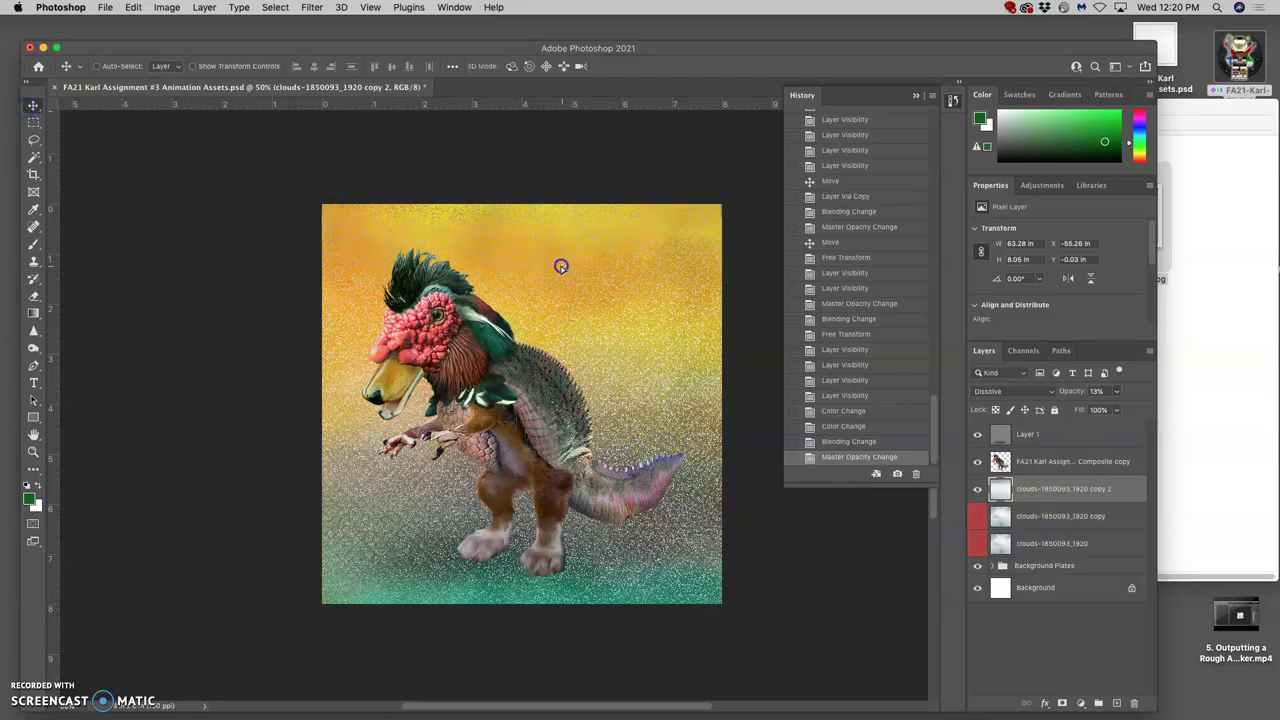
left_click_drag(563, 266, 605, 278)
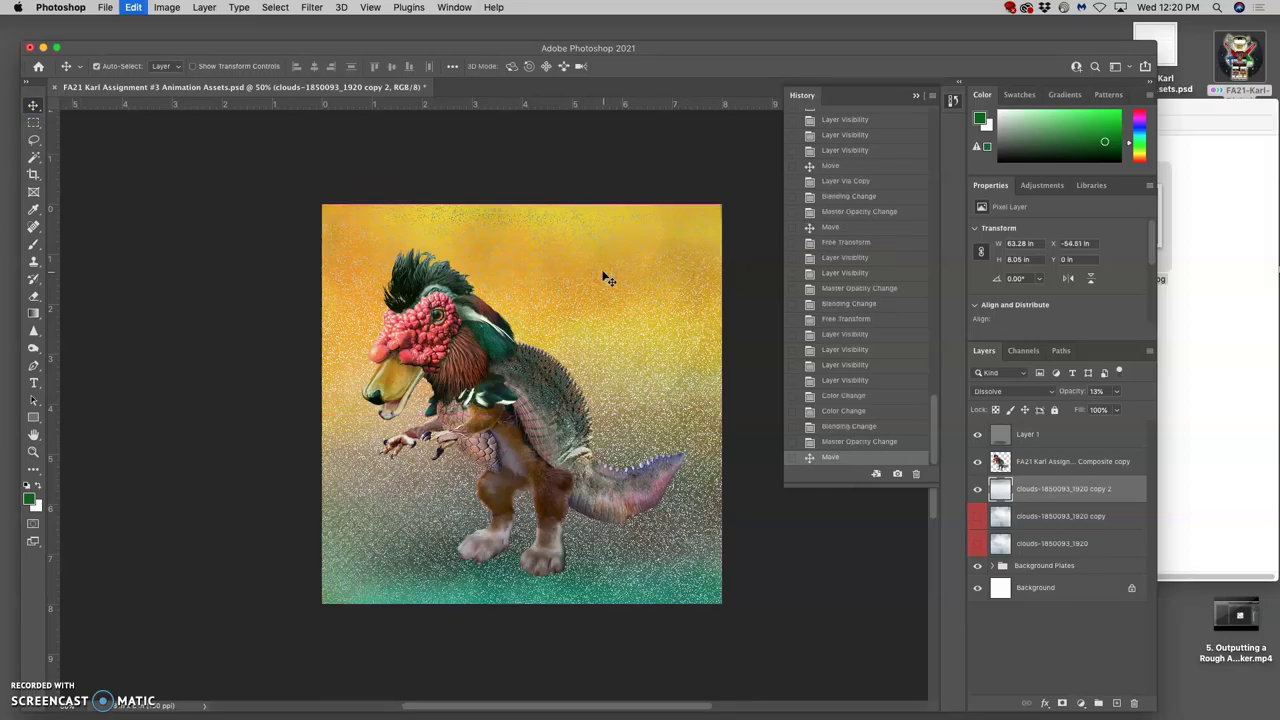
key("super+z")
- Set the fog layer back to Lighten blend mode at 40% opacity
left_click(1005, 391)
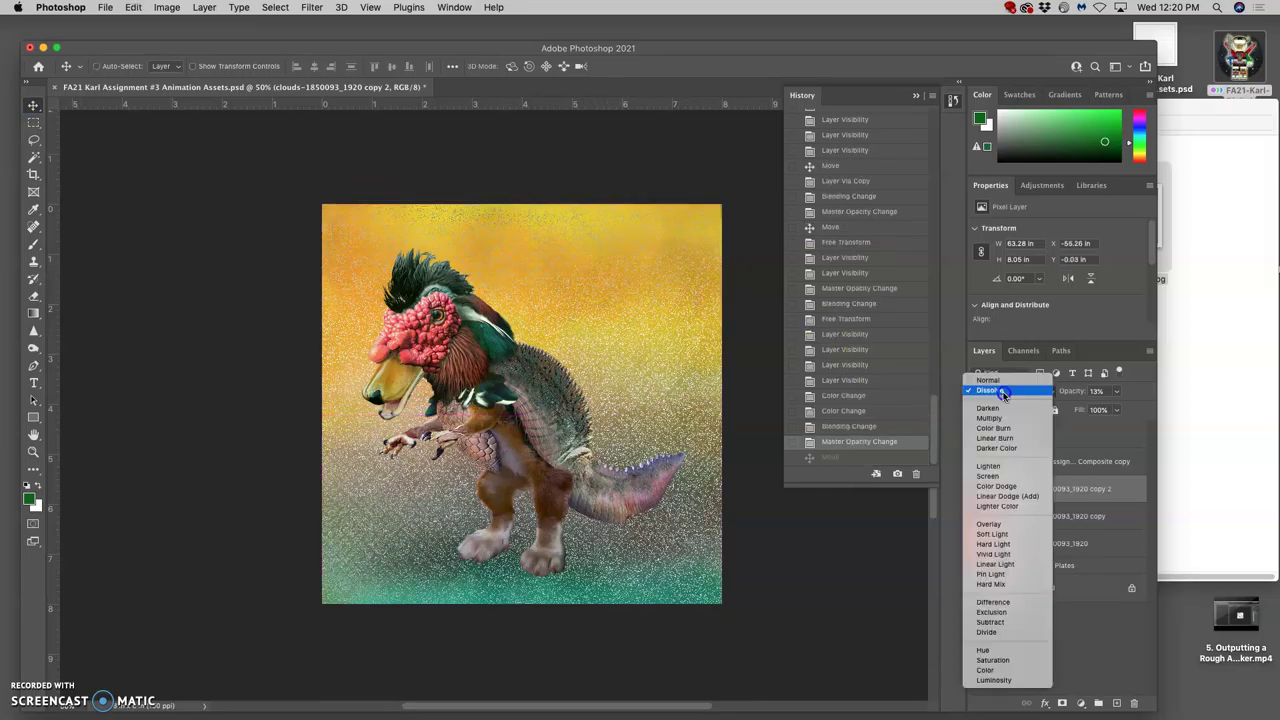
left_click(993, 466)
left_click(1116, 392)
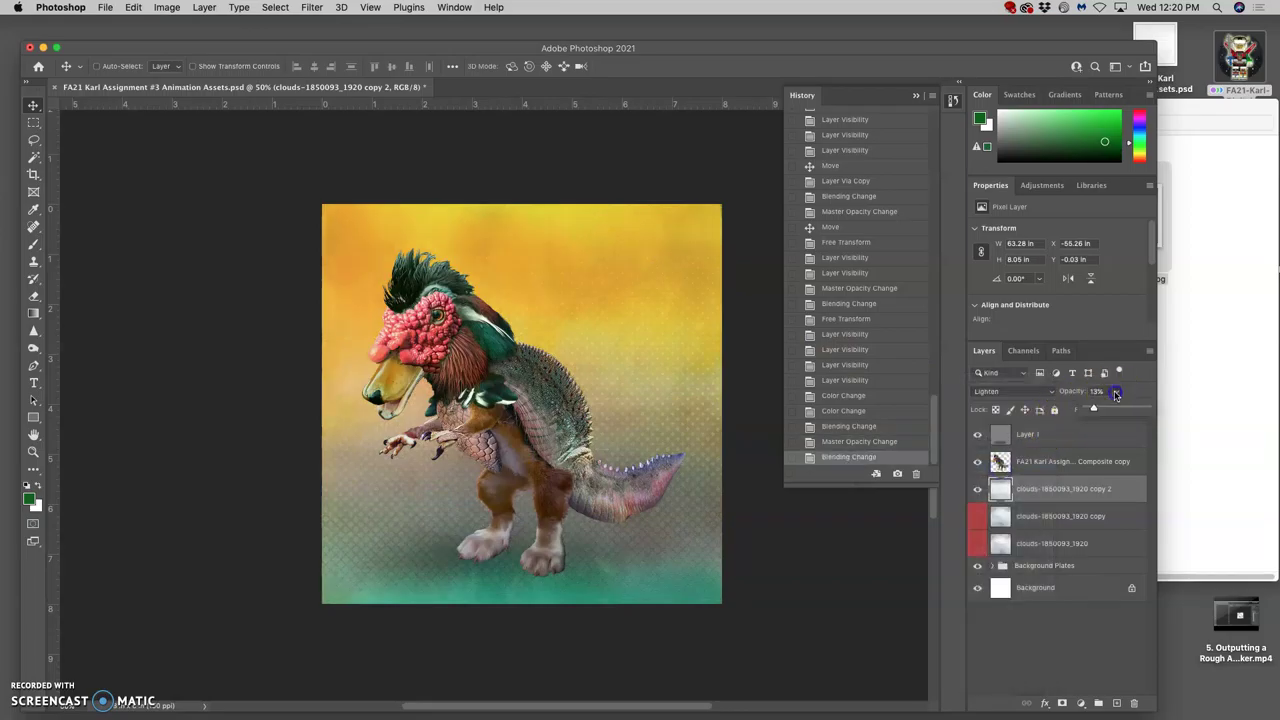
left_click_drag(1113, 411, 1115, 411)
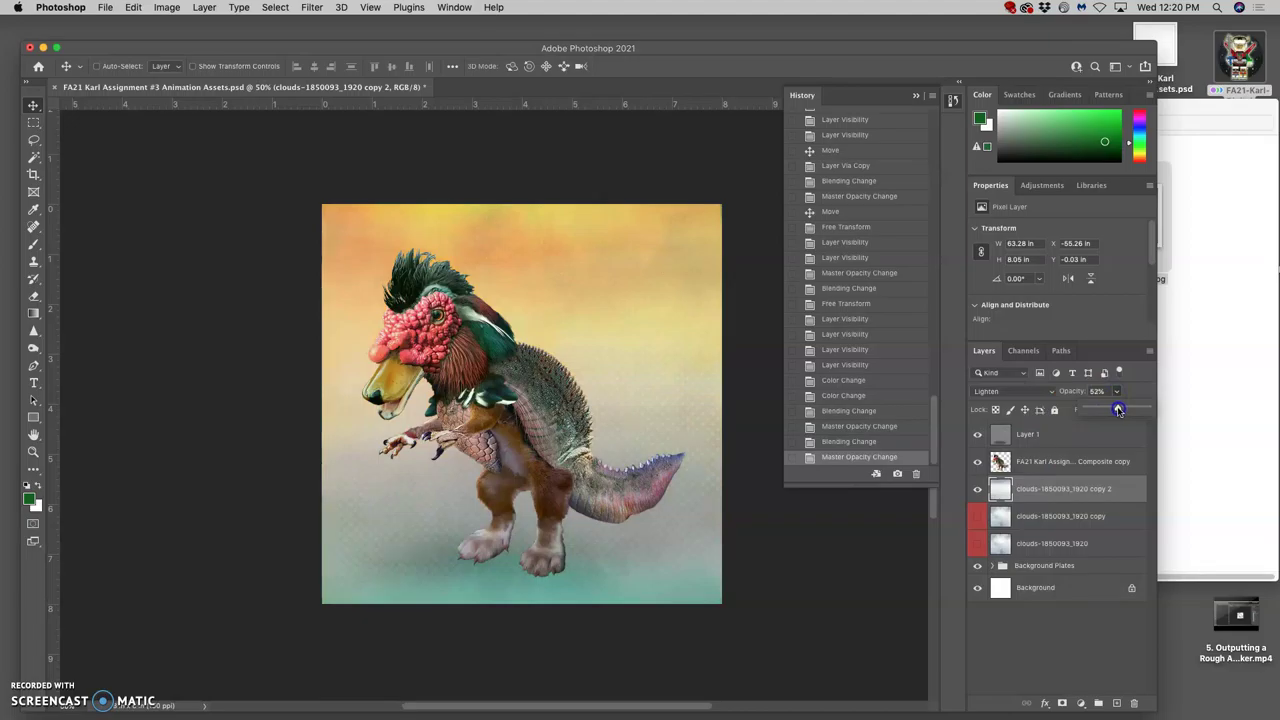
left_click_drag(1112, 411, 1111, 411)
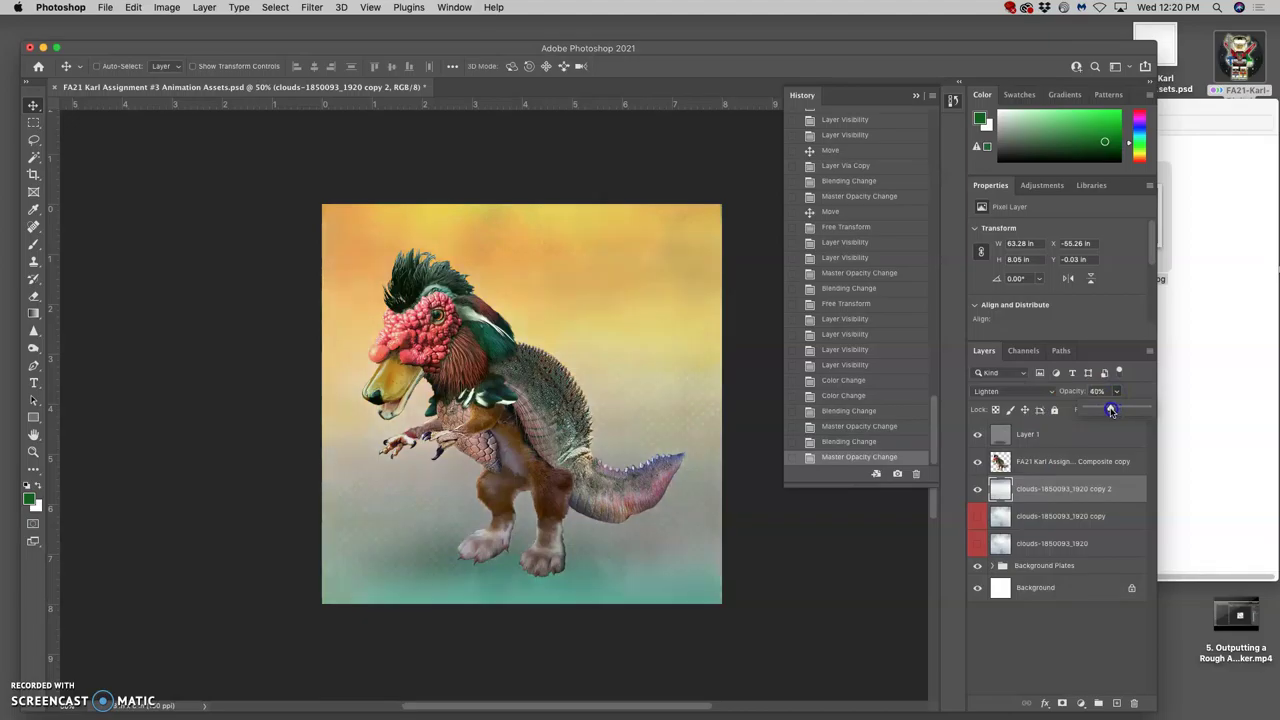
left_click(1066, 489)
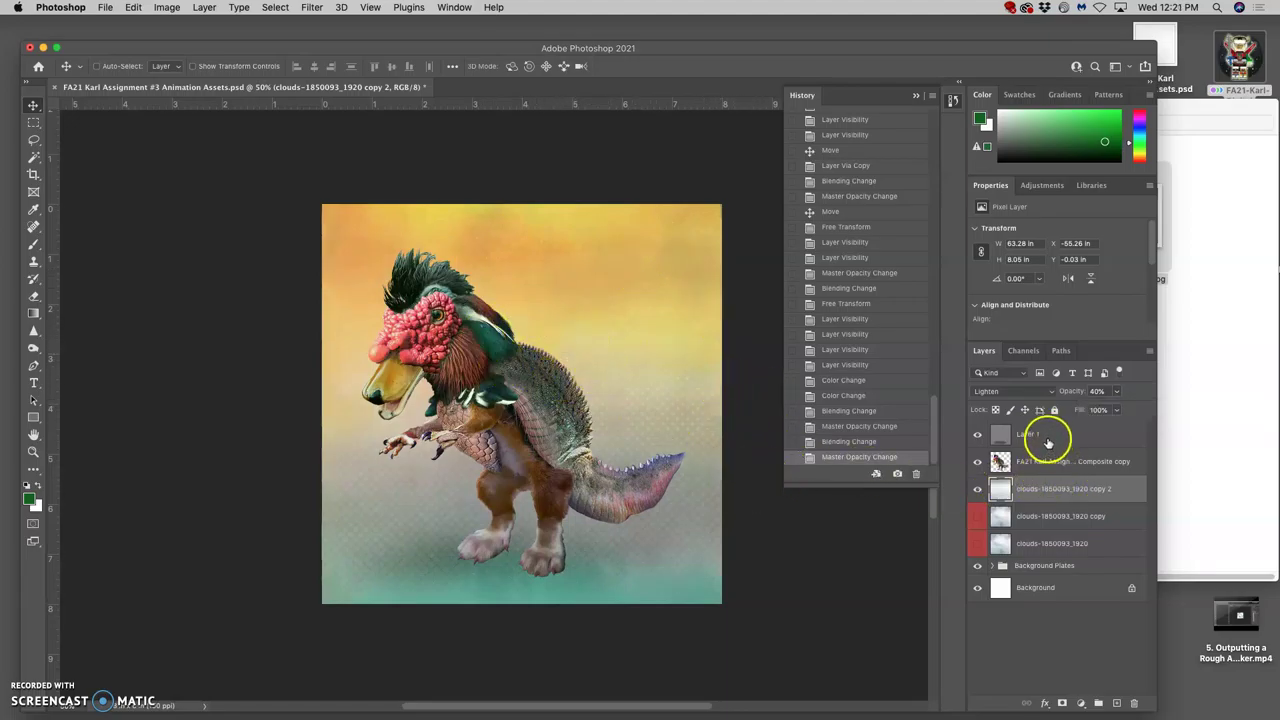
- Set Layer 1's opacity to 80%
left_click(1048, 442)
left_click(1116, 391)
left_click_drag(1110, 409, 1119, 409)
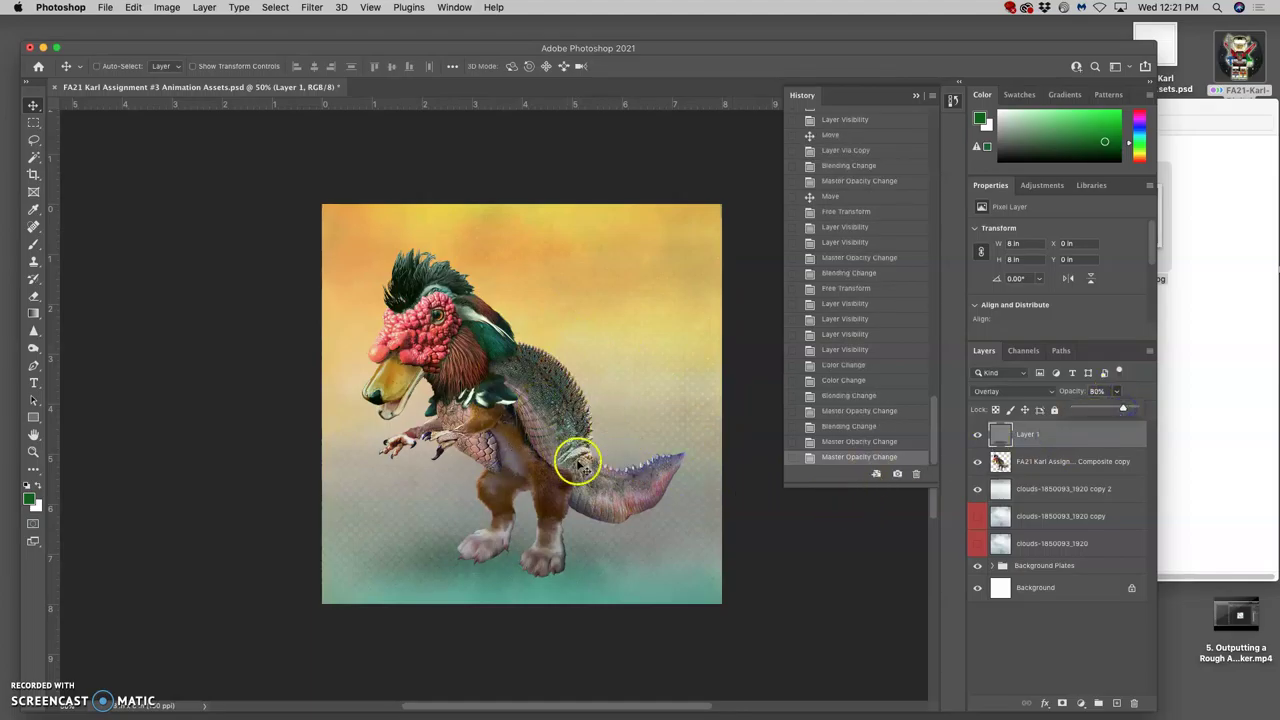
left_click(760, 502)
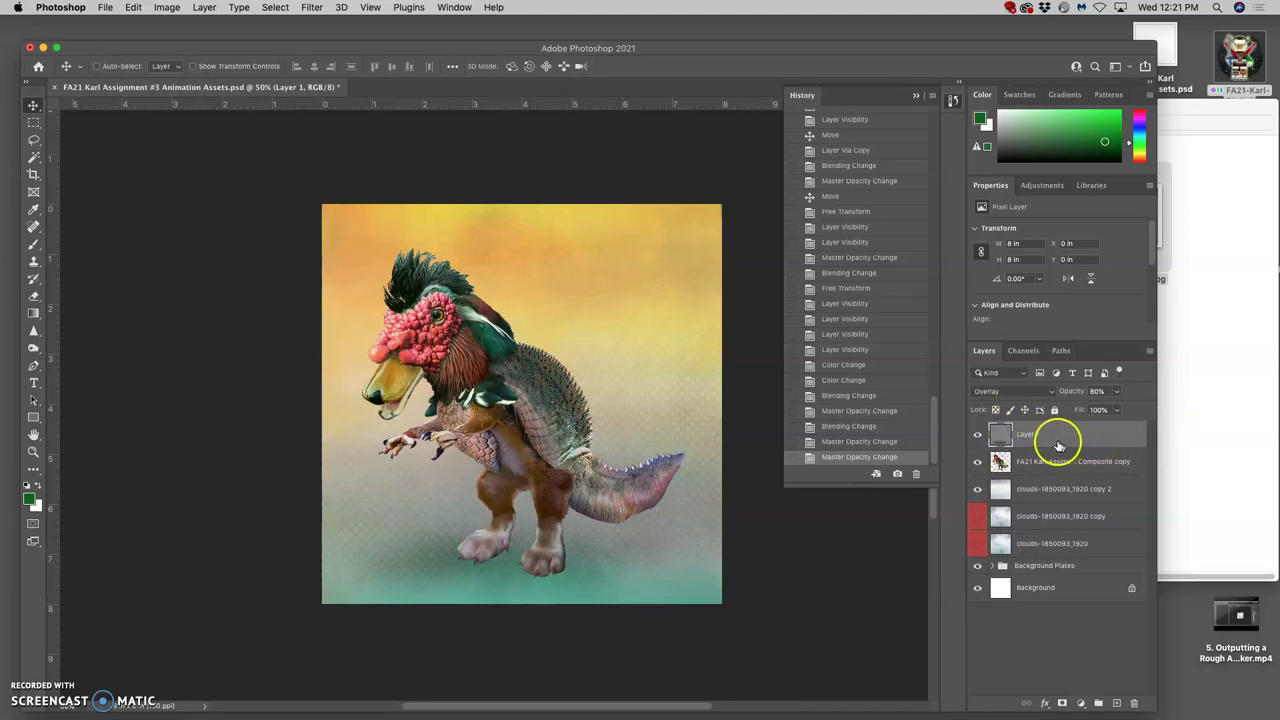
- Toggle Layer 1 to compare, then stamp all visible layers into a new top Layer 2
left_click(978, 434)
left_click(978, 434)
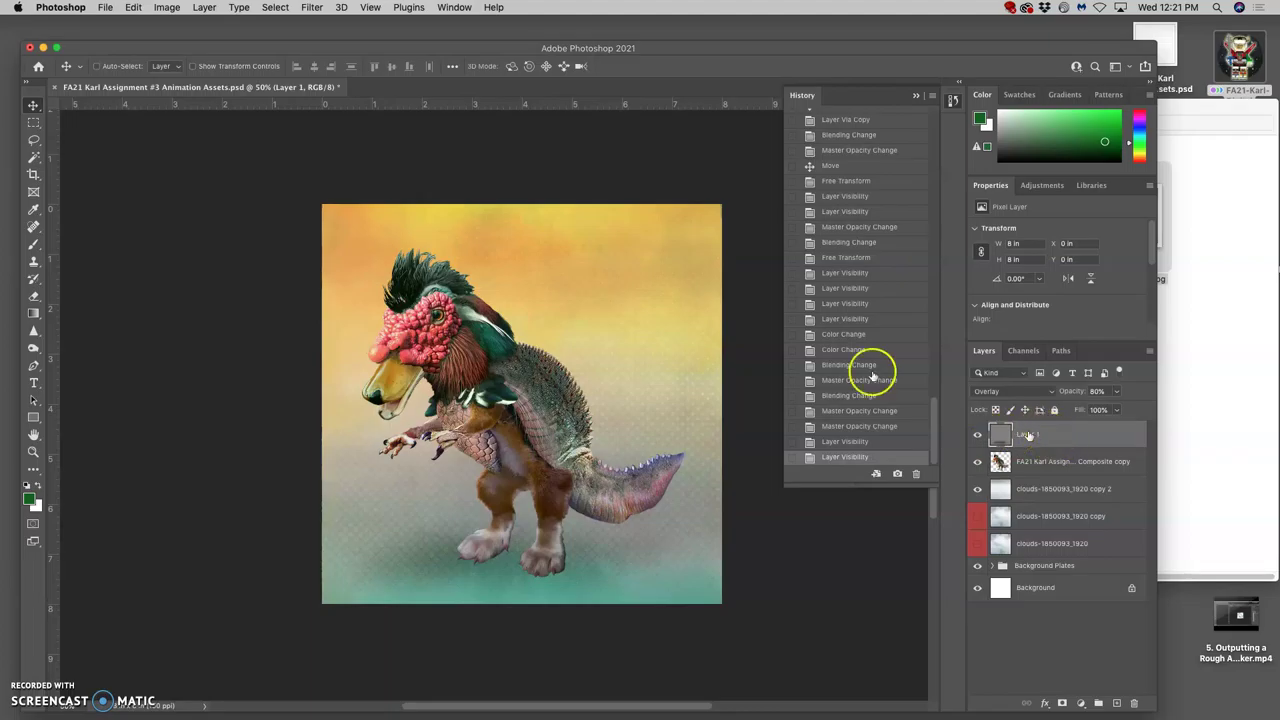
left_click(204, 8)
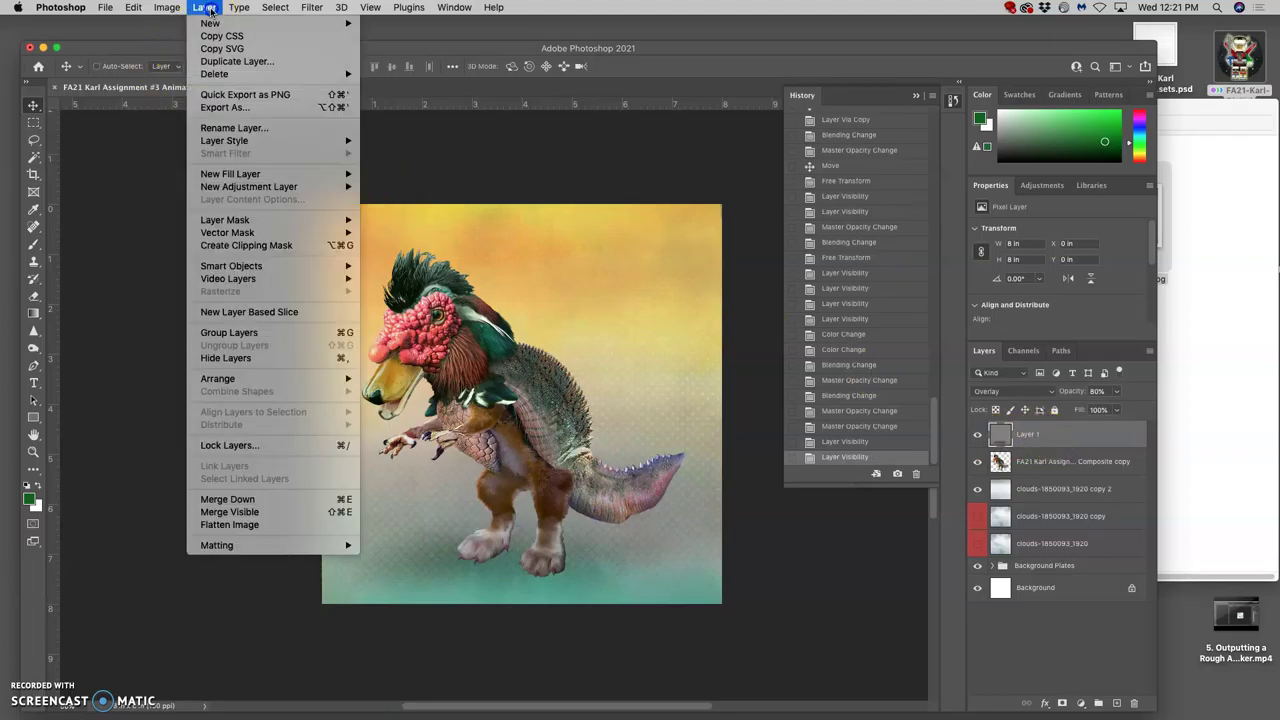
left_click(250, 512, "alt")
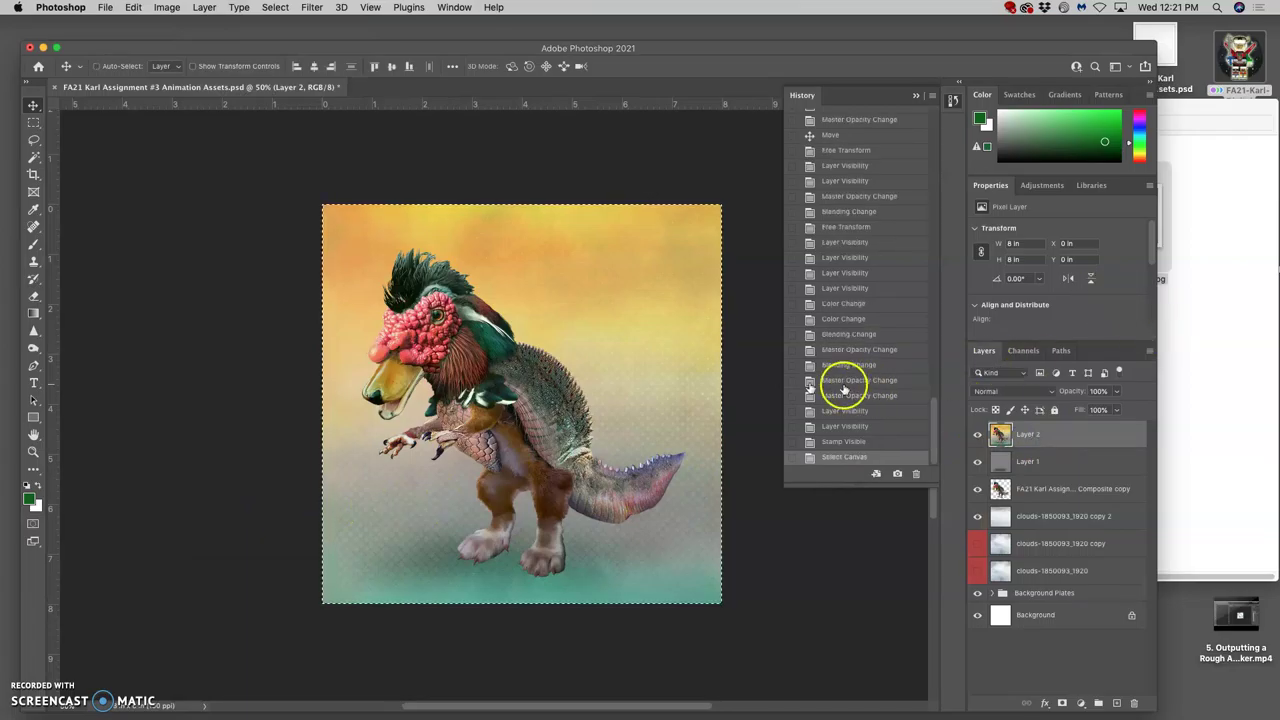
- Select the entire canvas of the merged Layer 2
key("super+a")
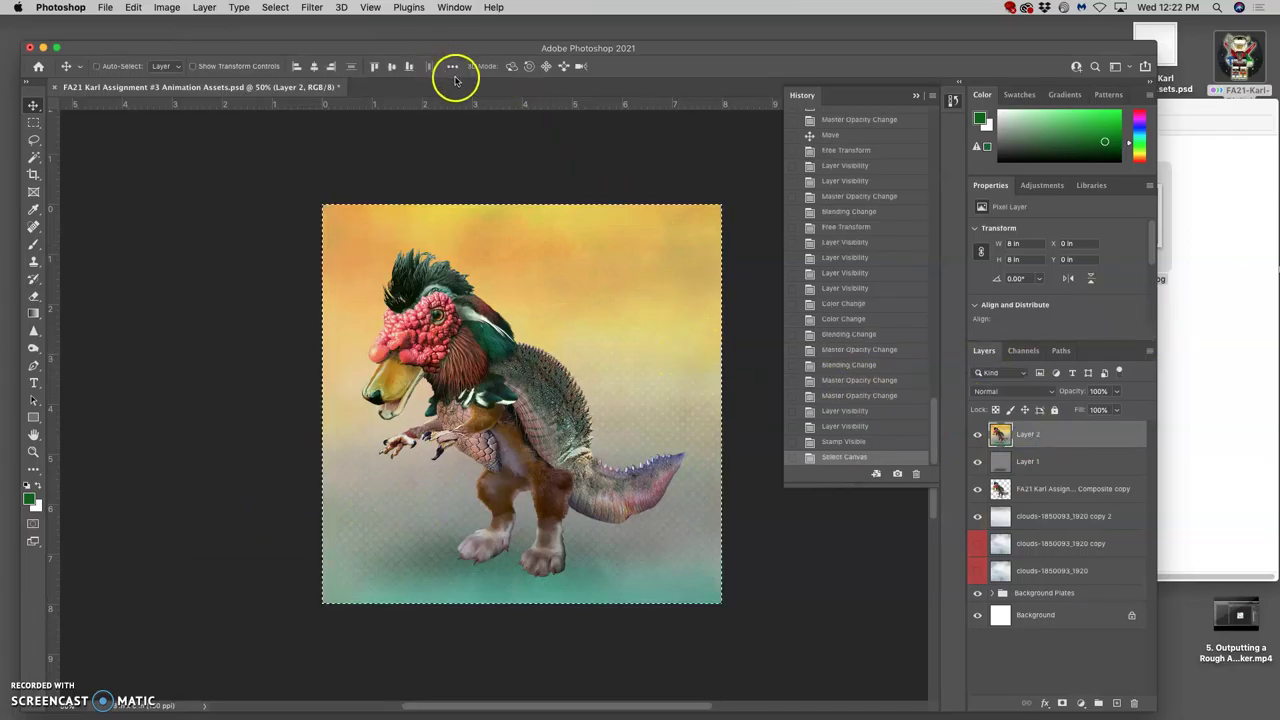
left_click(275, 7)
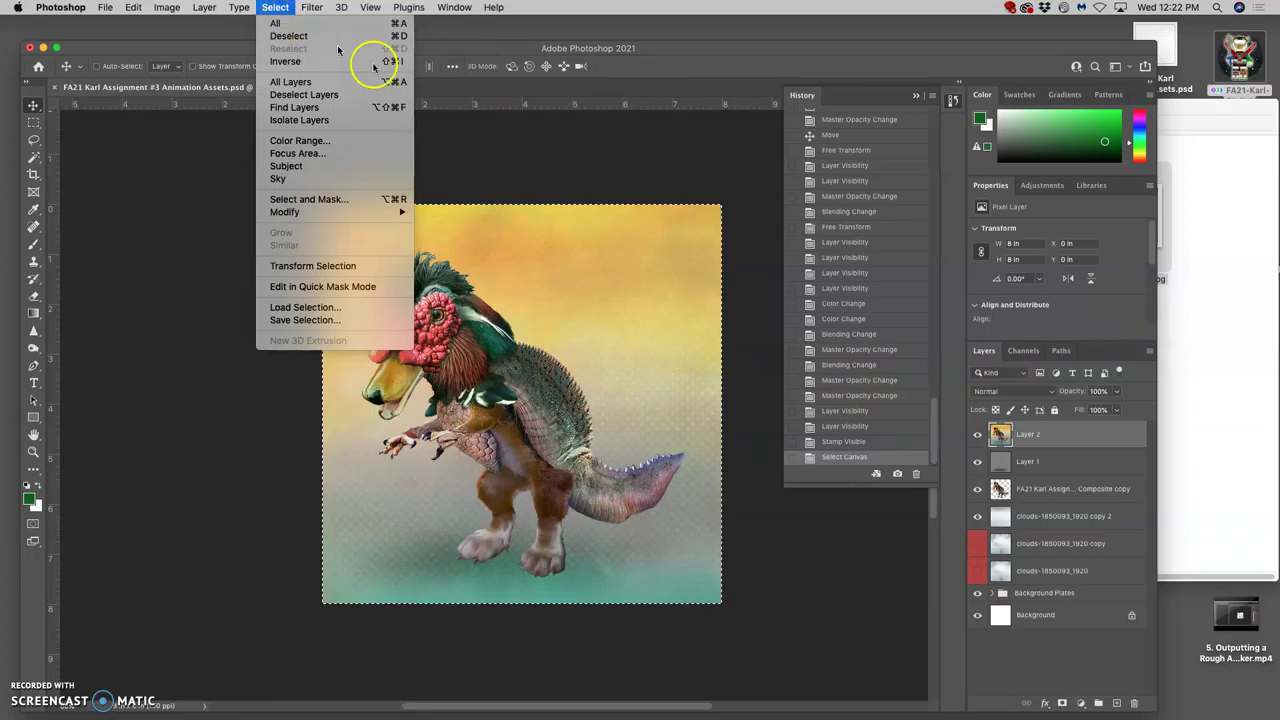
left_click(594, 160)
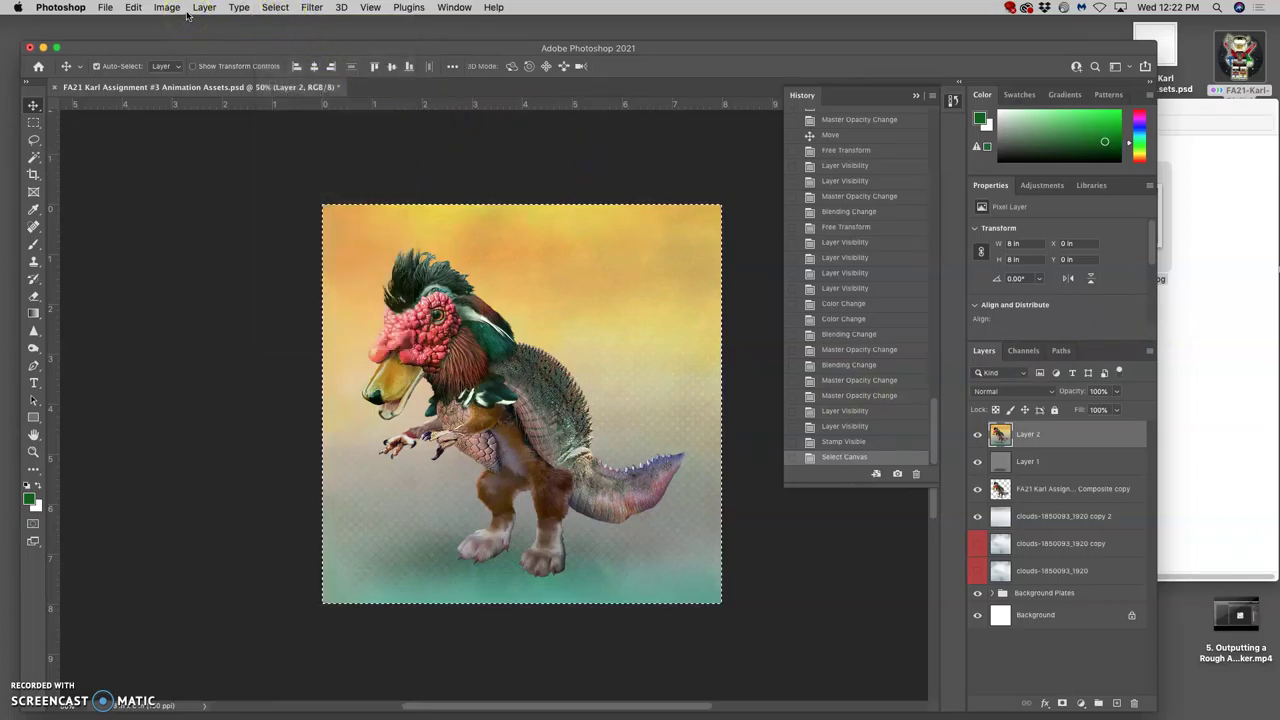
left_click(271, 63)
left_click(643, 400)
left_click_drag(1025, 434, 983, 429)
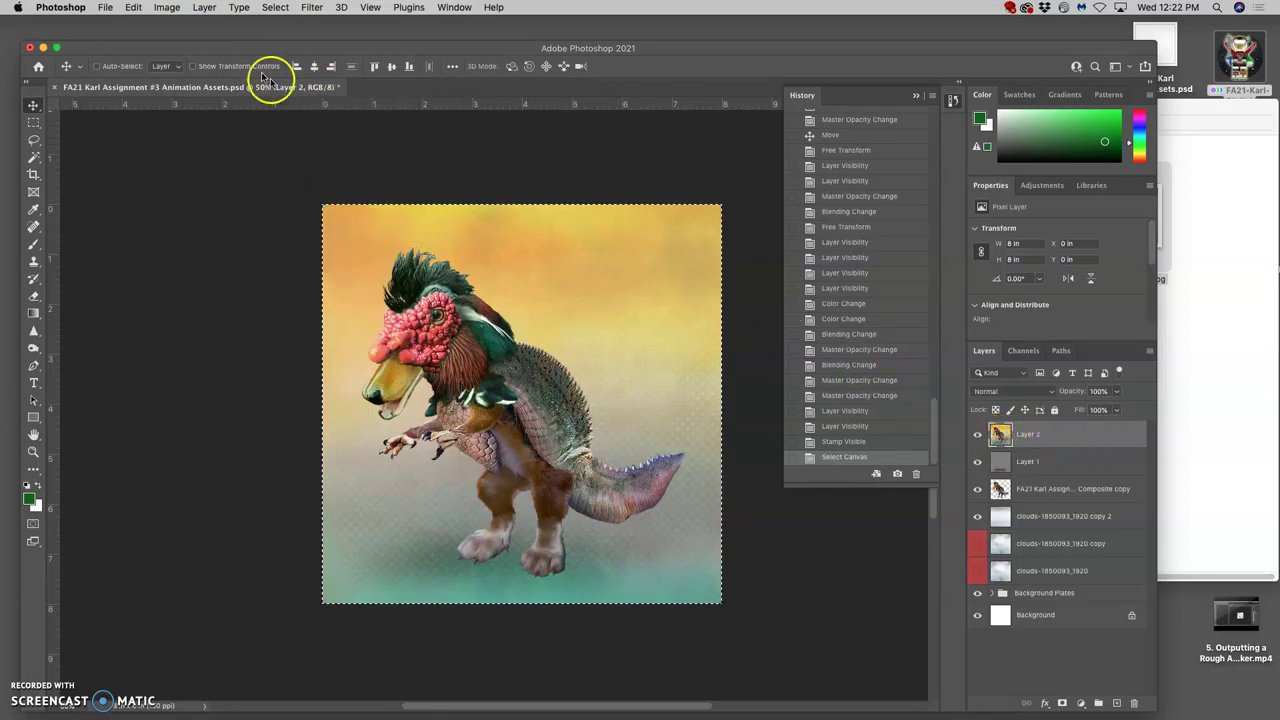
- Copy Layer 2 and start a new document preset to 1200×1200 px at 150 ppi
left_click(135, 7)
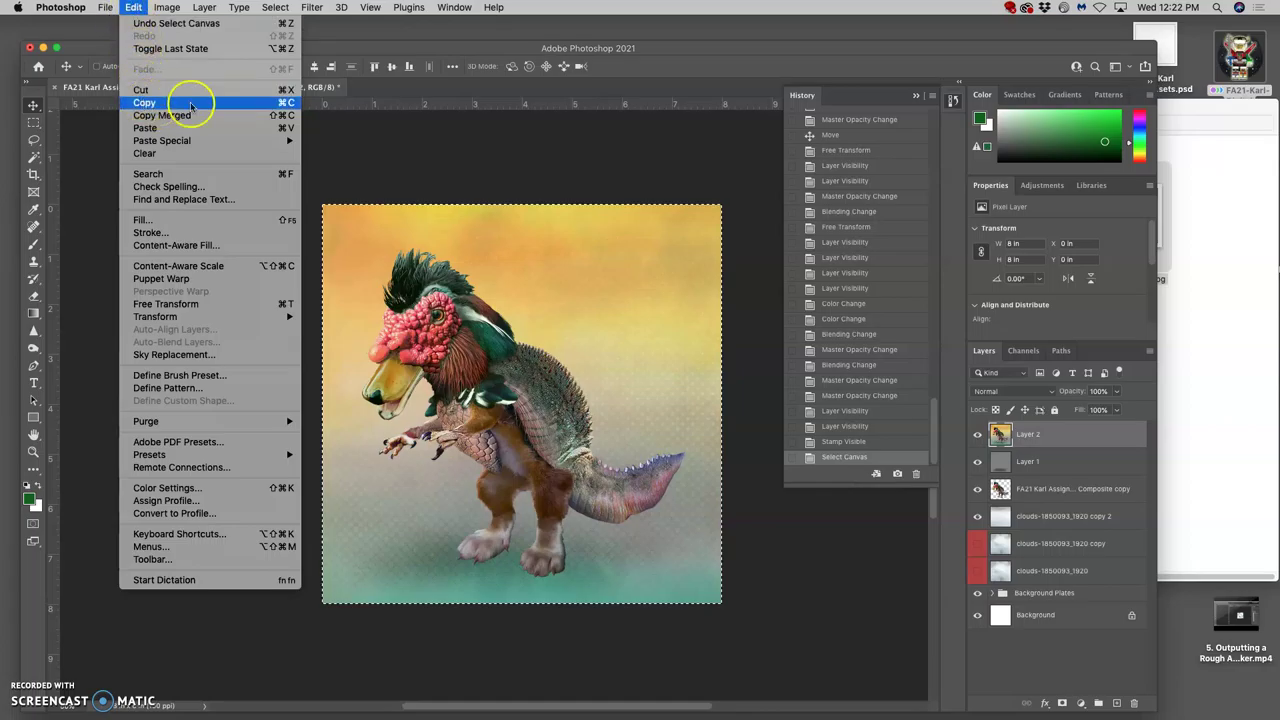
left_click(289, 104)
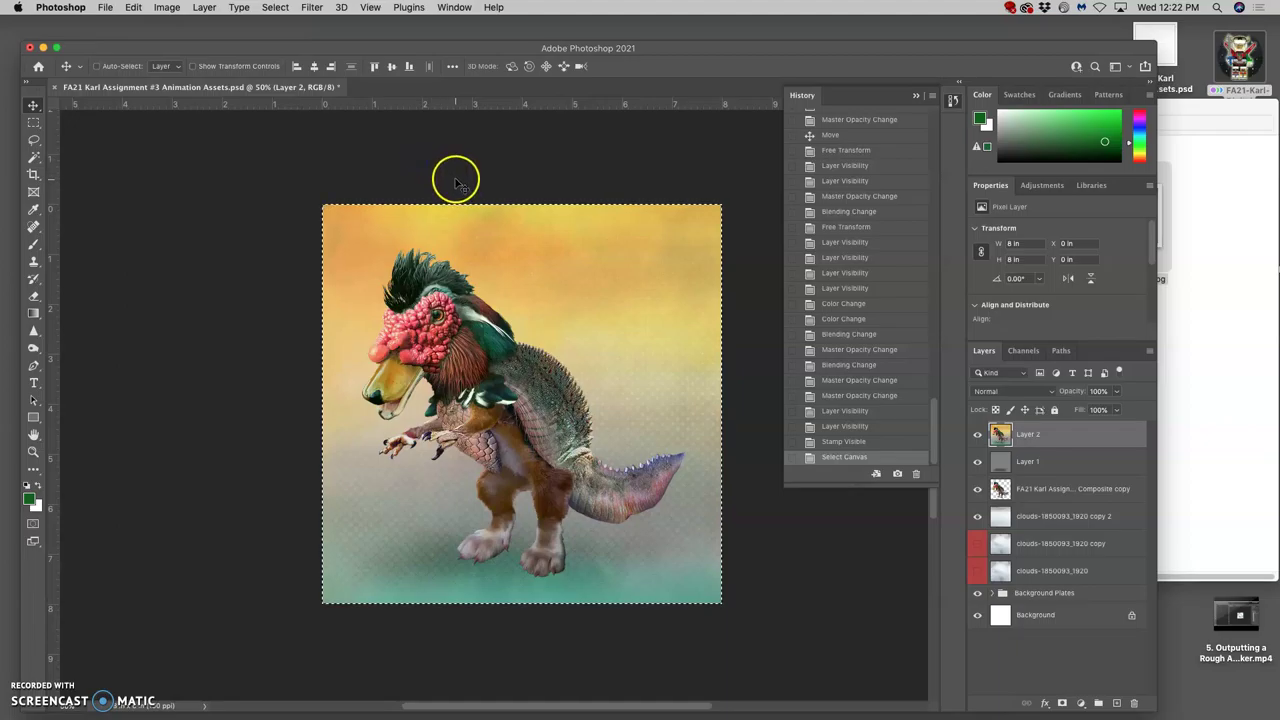
left_click(105, 8)
left_click(114, 23)
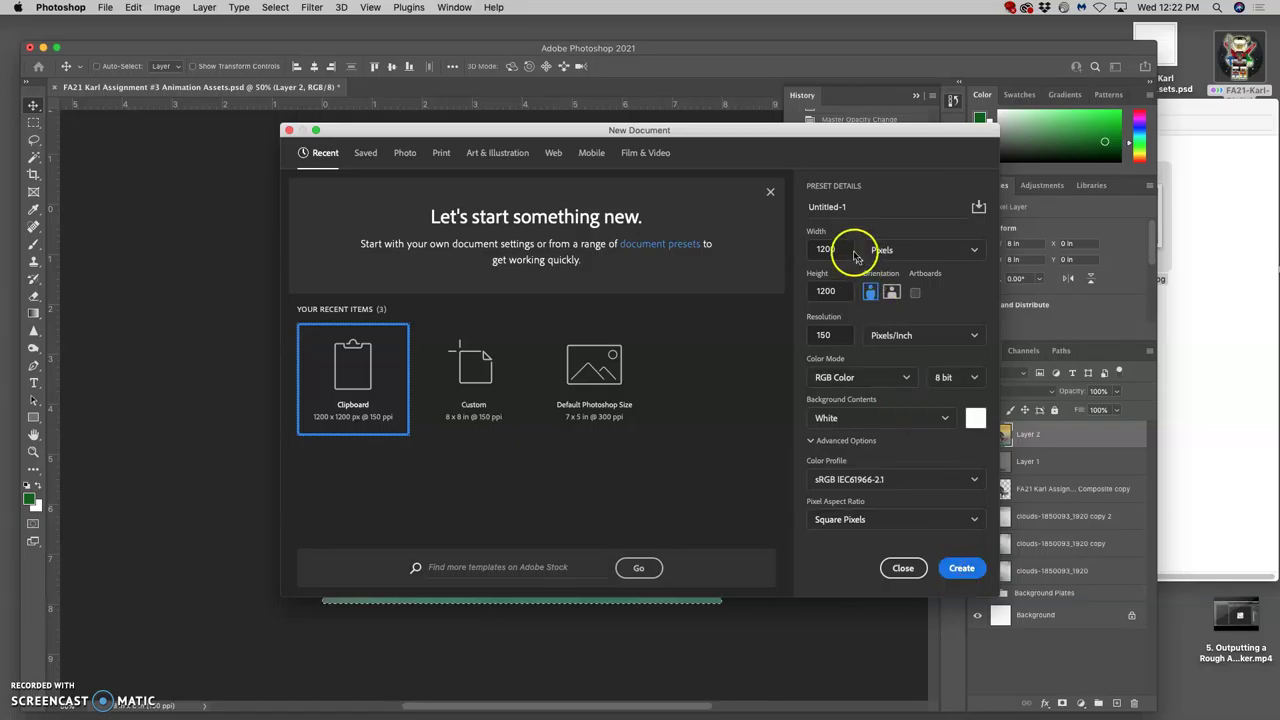
- Name the 1200×1200 document 'FA21 [student name] Assignment #3 Animation Stage' and create it
triple_click(830, 207)
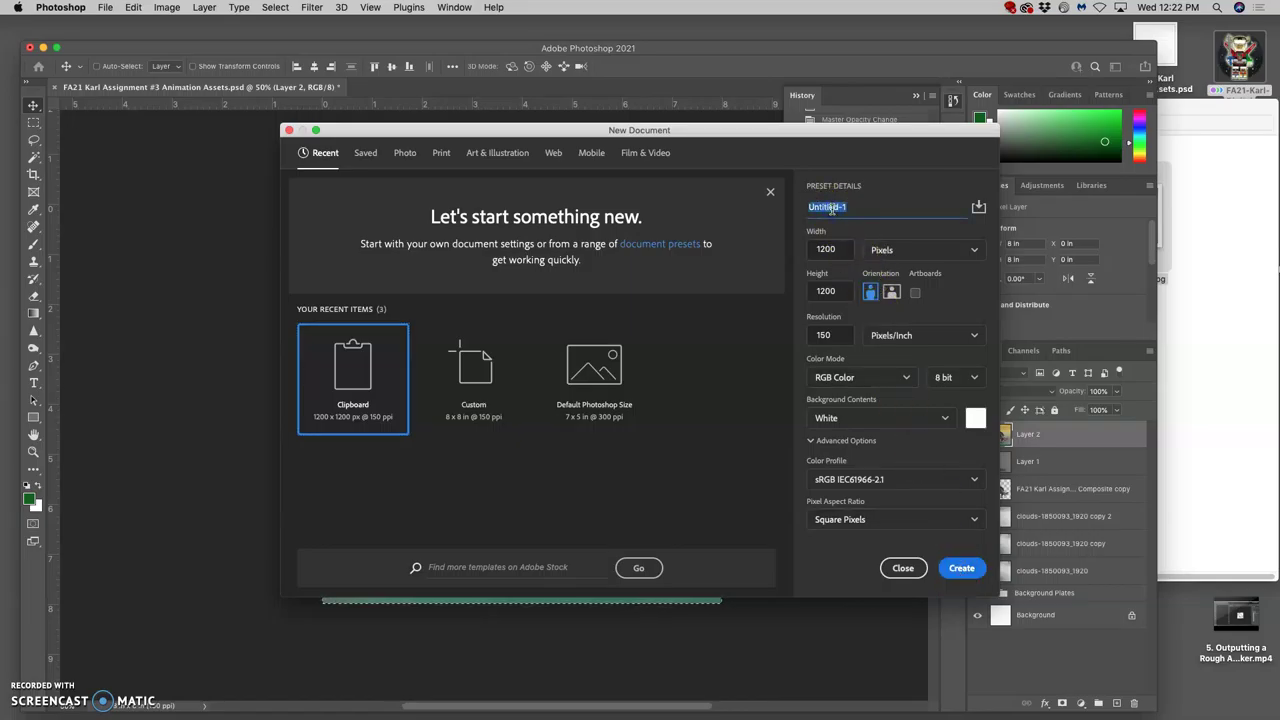
type("FA21 Karl Assignment #3 Animation Stage")
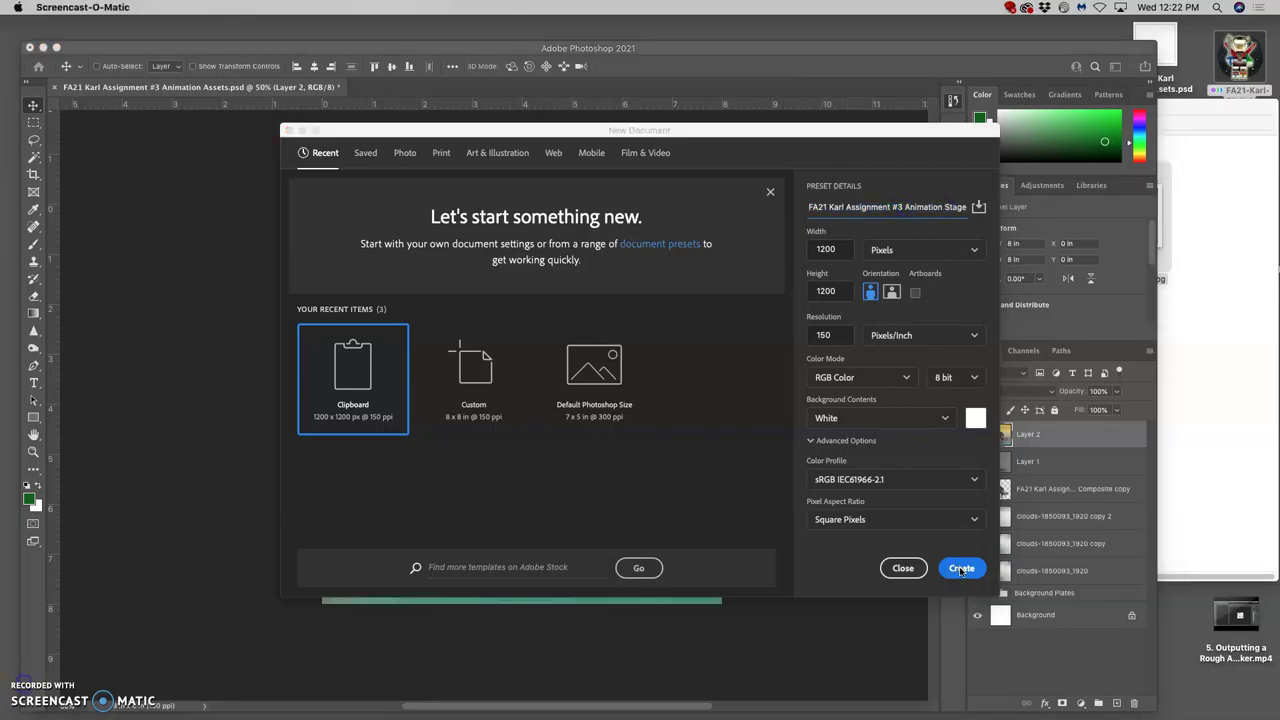
left_click(960, 568)
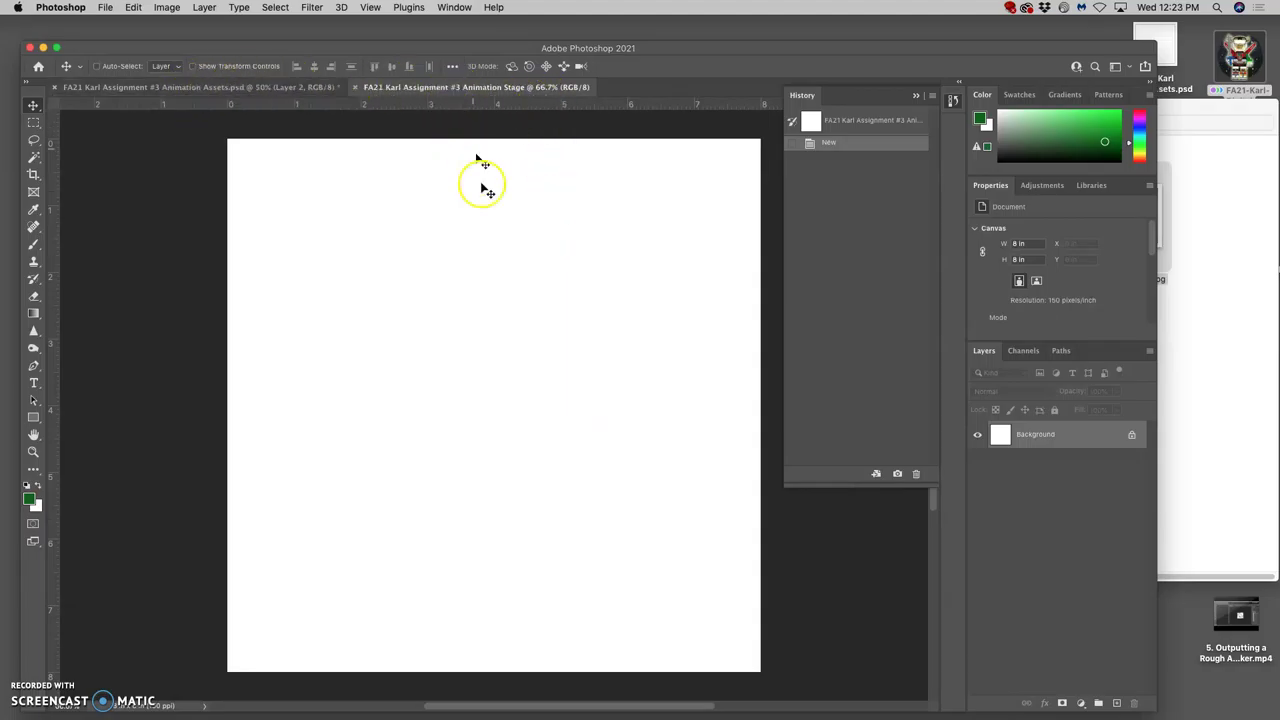
- Paste the creature composite as Layer 1 in the Animation Stage, then return to the Assets document
left_click(133, 8)
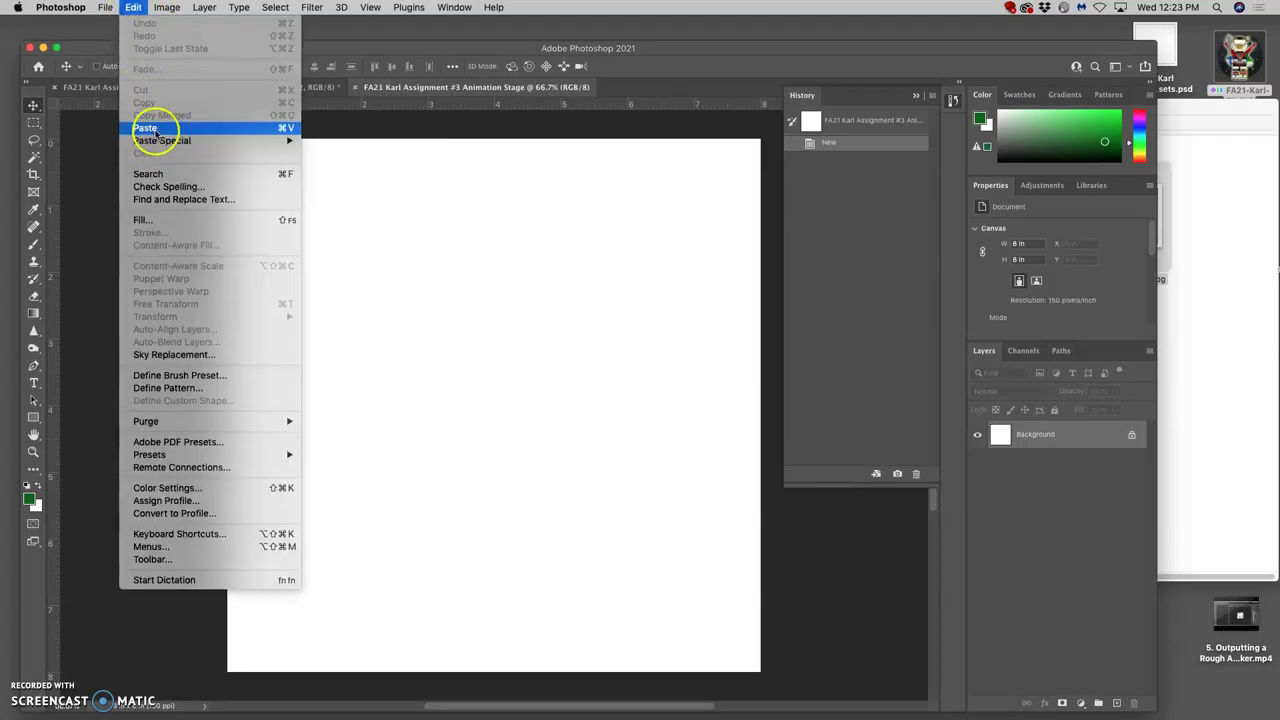
left_click(502, 222)
key("super+v")
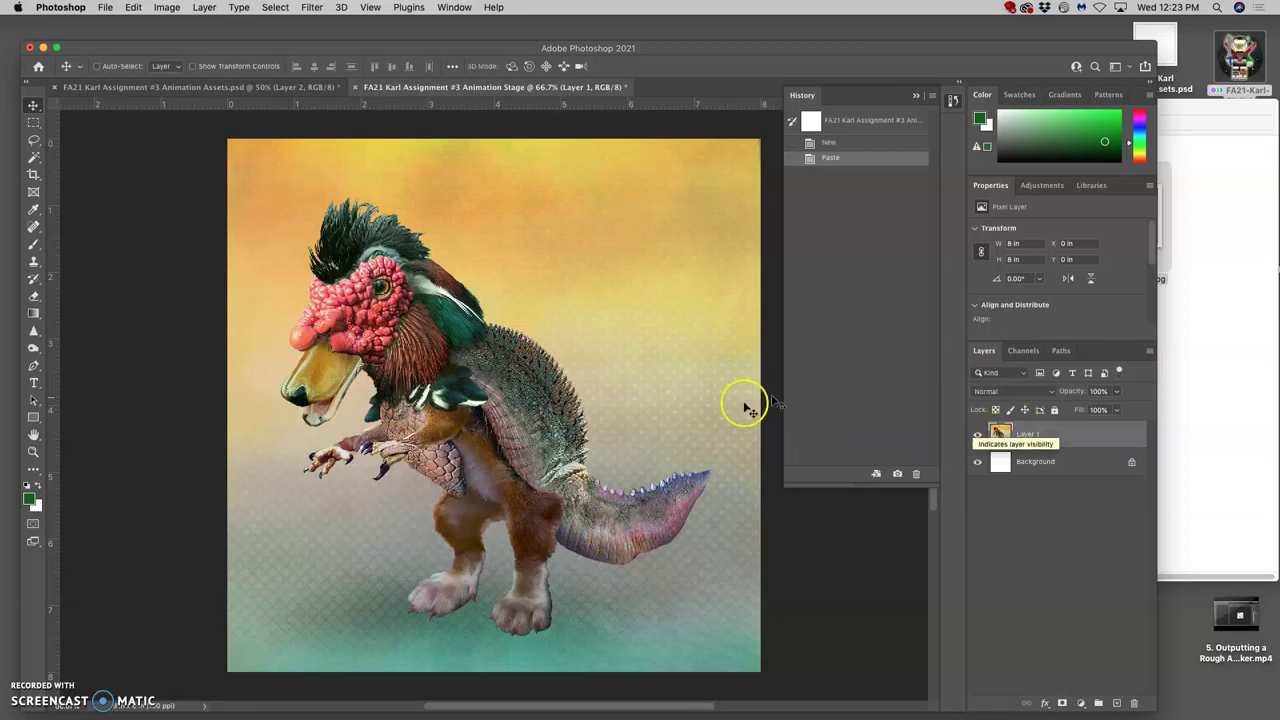
left_click(228, 92)
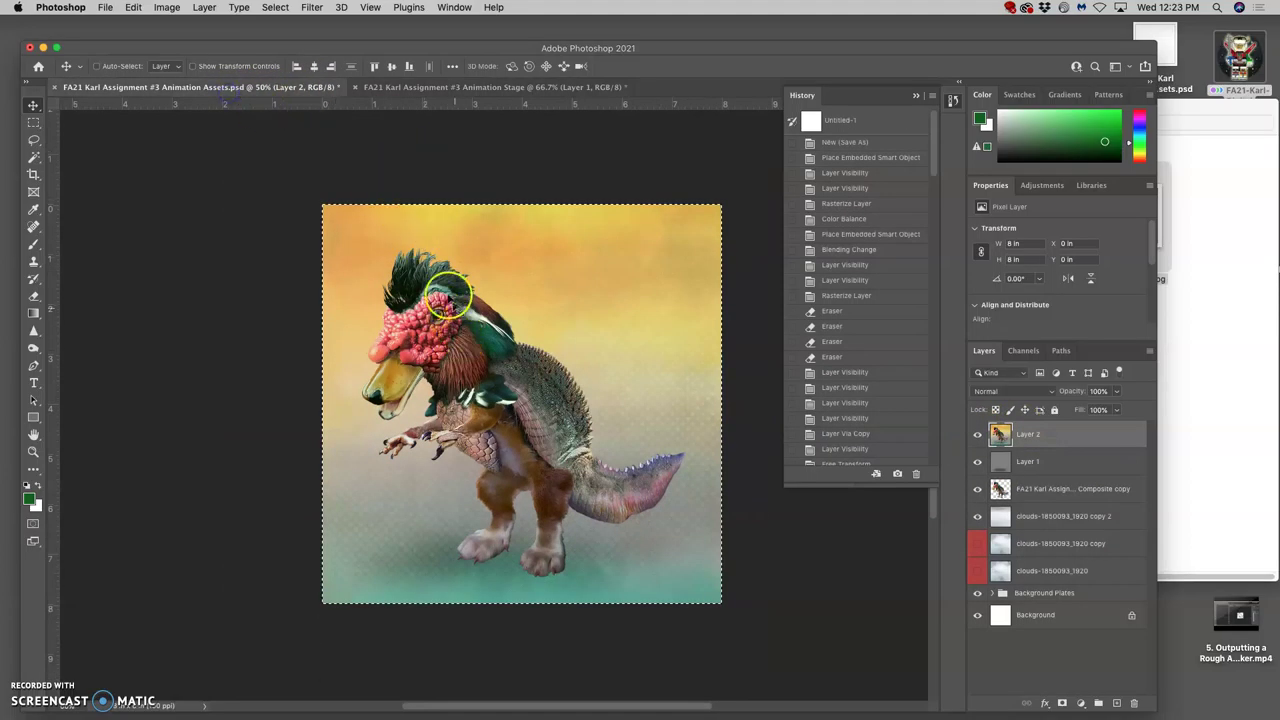